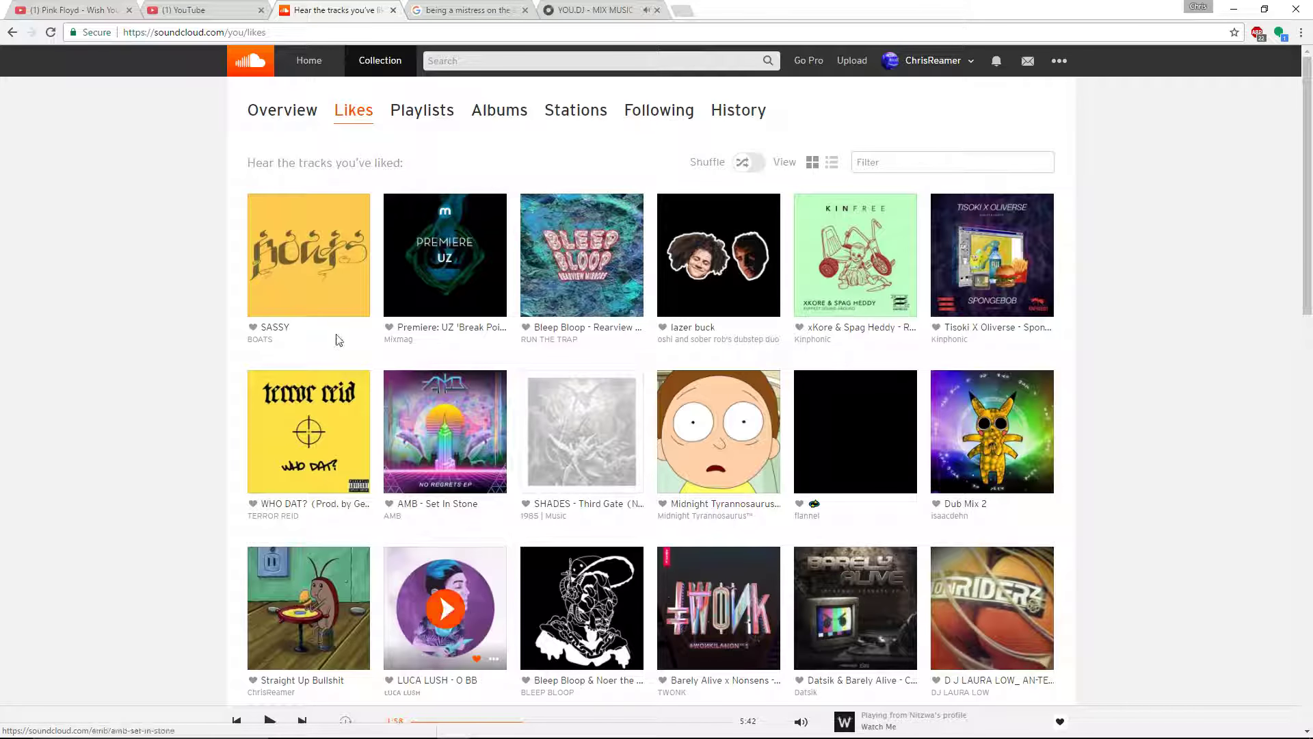
Return to the previously viewed SoundCloud profile and play the track rolla - Louisville (Compilation Vol.2)
key("alt+Left")
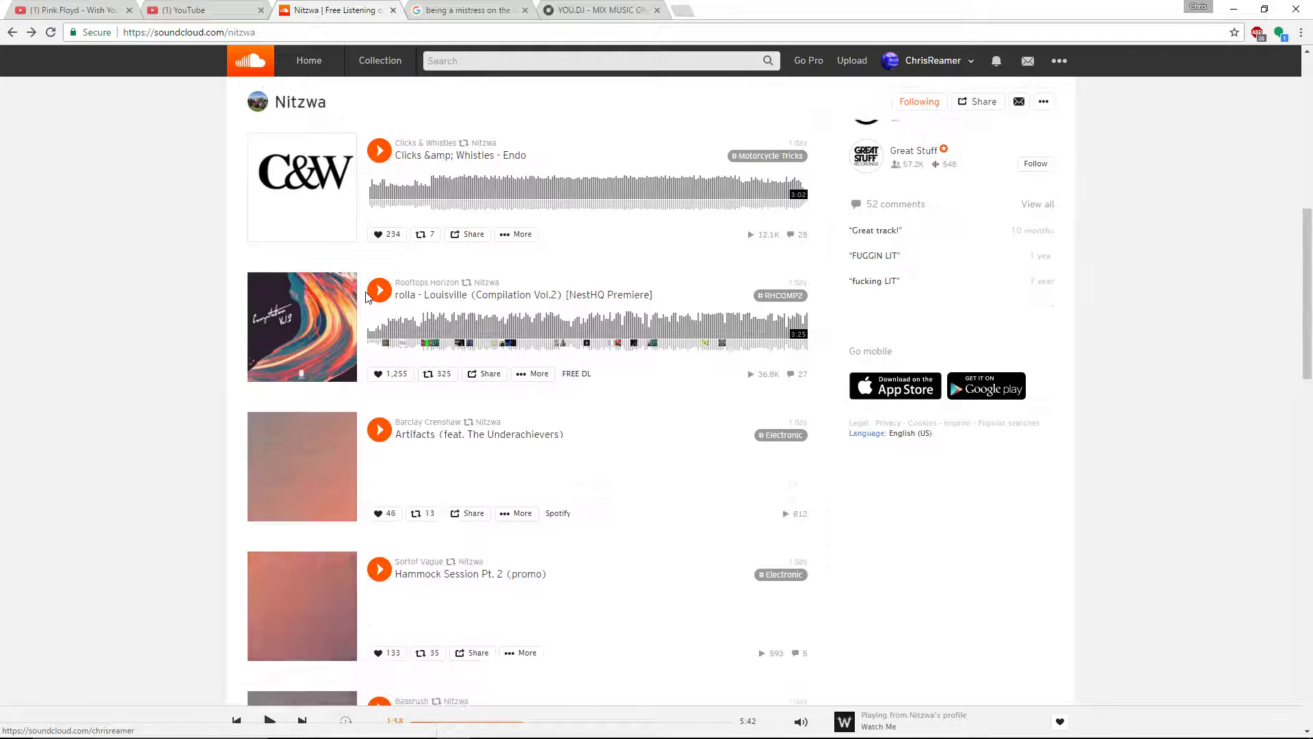
left_click(380, 291)
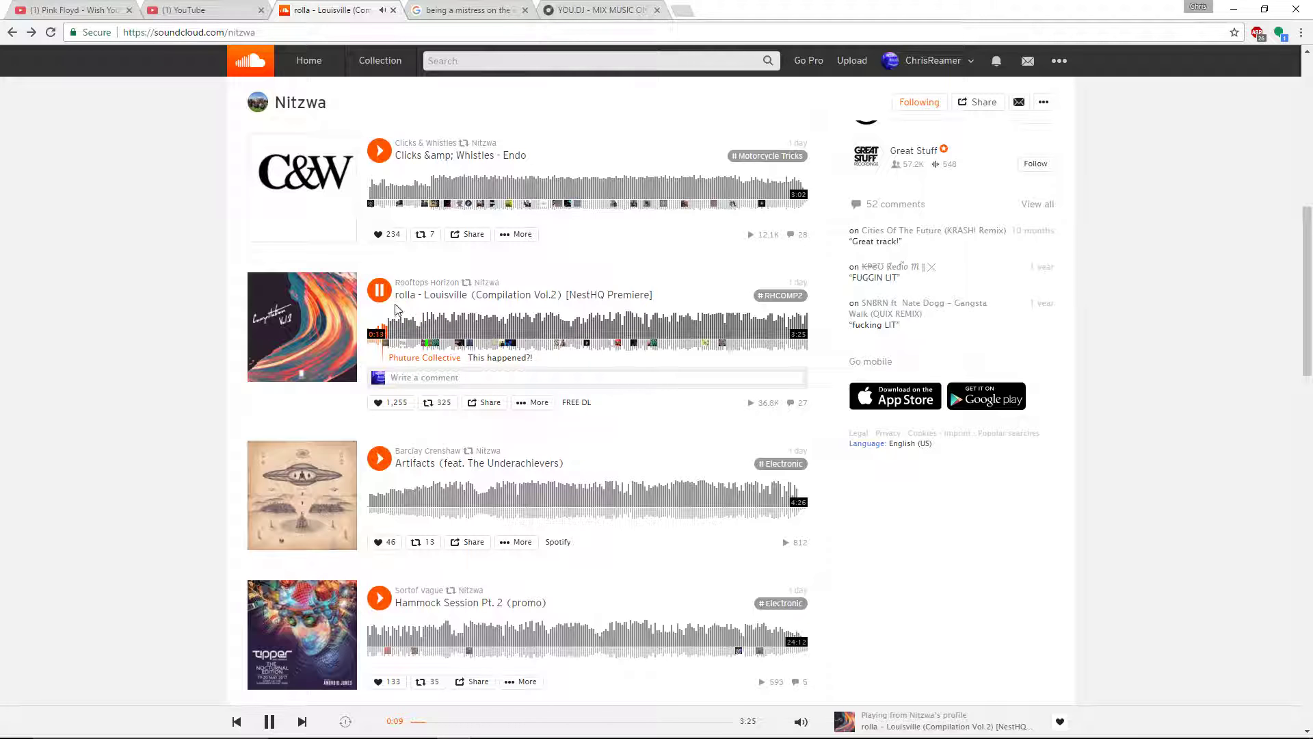
Open the track's own page and copy the "rolla - Louisville" part of its title
left_click_drag(396, 310, 432, 293)
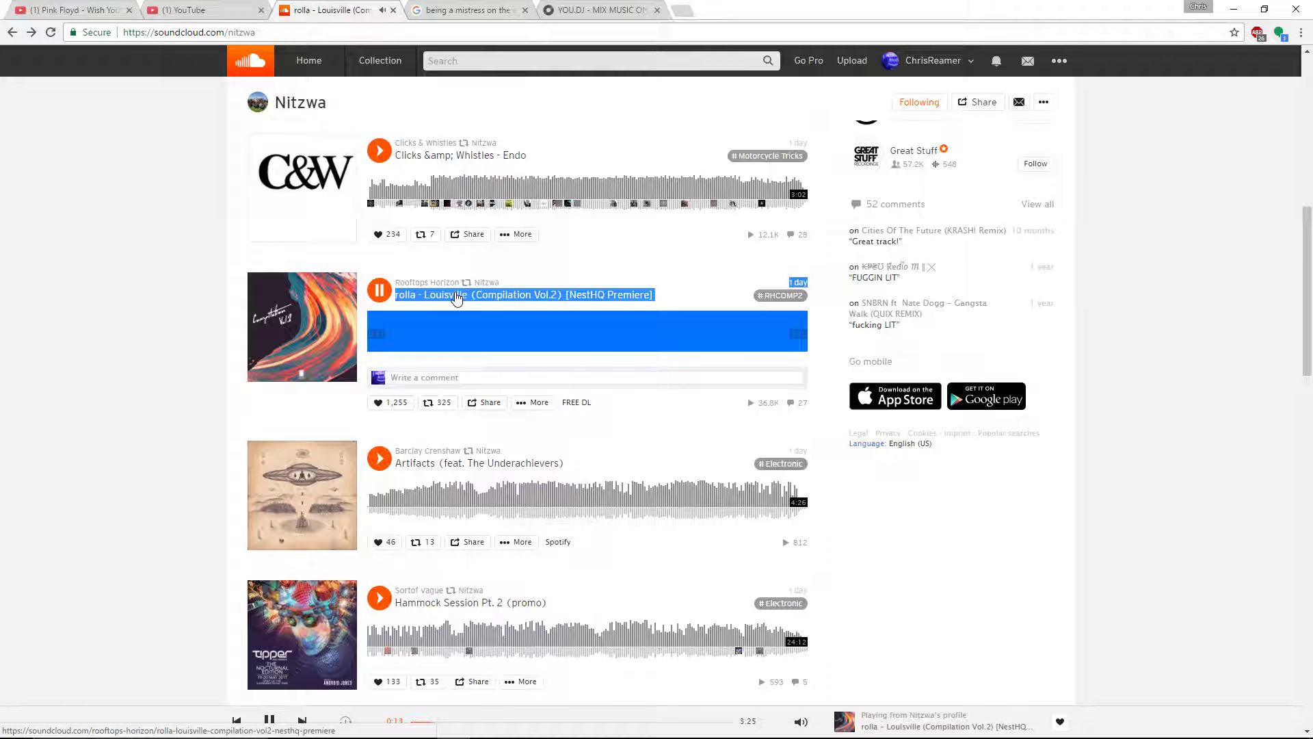
left_click(456, 298)
left_click_drag(301, 127, 417, 127)
right_click(416, 127)
left_click(445, 132)
Switch to YOU.DJ and search SoundCloud for the copied text "rolla - Louisville", replacing the old query
left_click(602, 9)
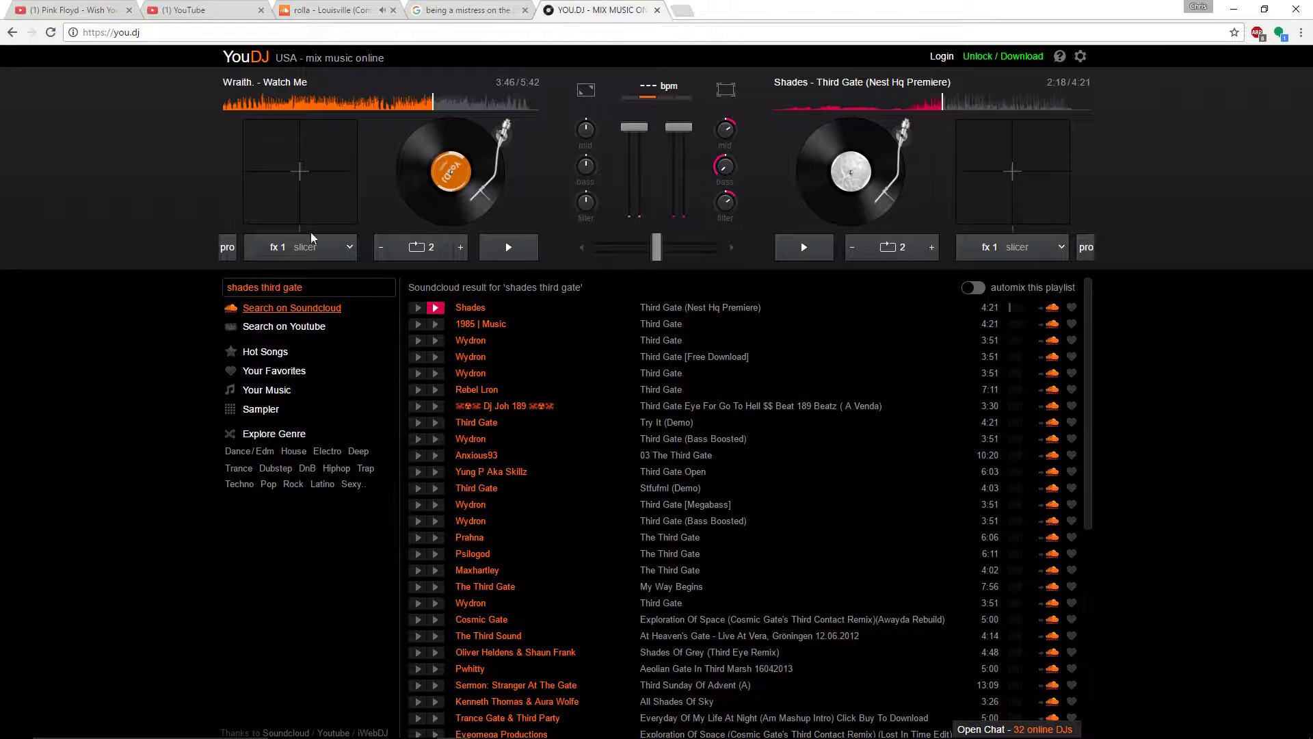
triple_click(231, 289)
right_click(313, 280)
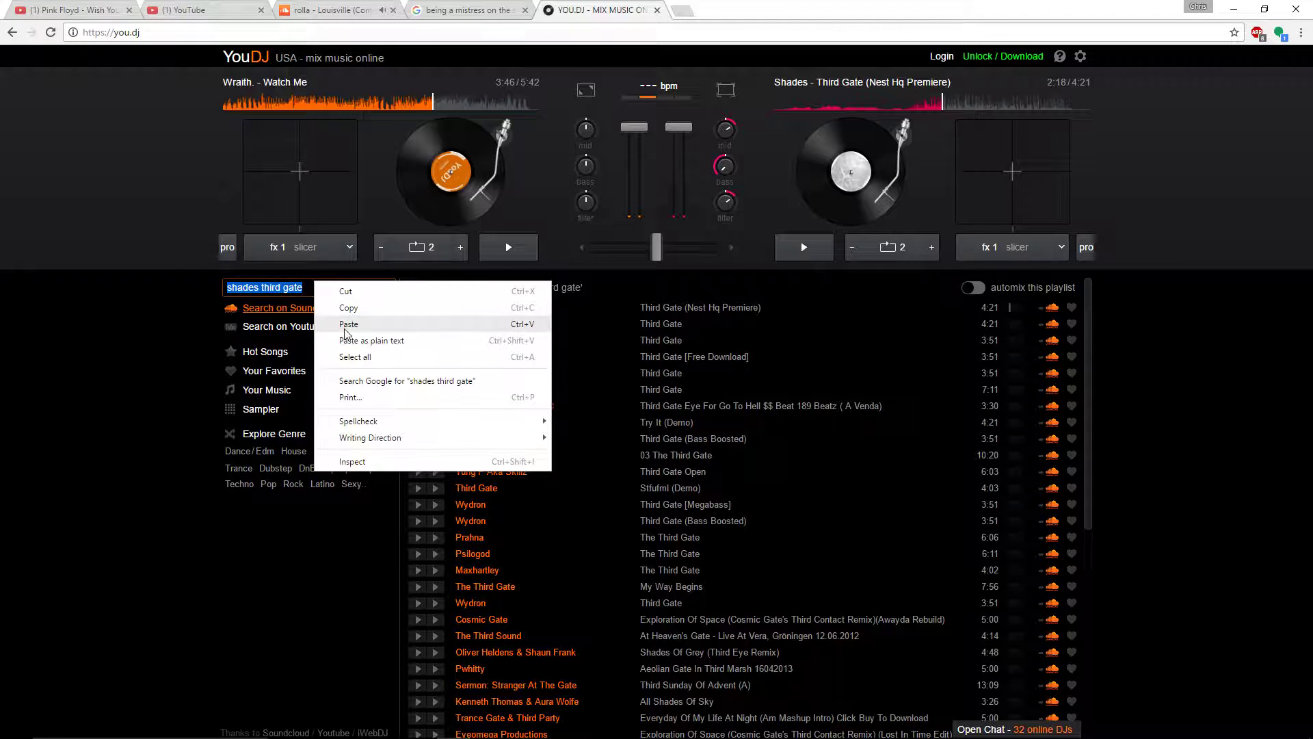
left_click(335, 325)
key("Return")
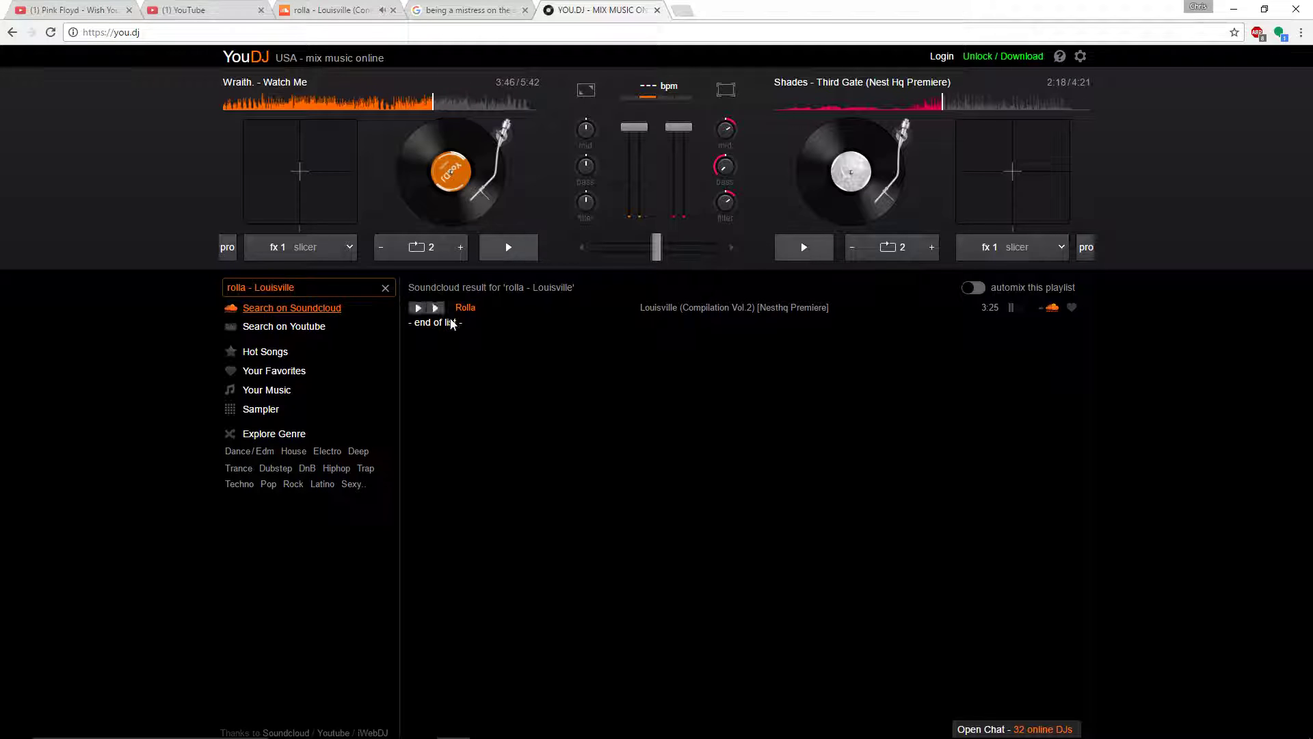
Load the Rolla search result onto the first deck and jump to about 0:21 in its waveform
left_click(417, 308)
left_click(316, 9)
left_click(567, 6)
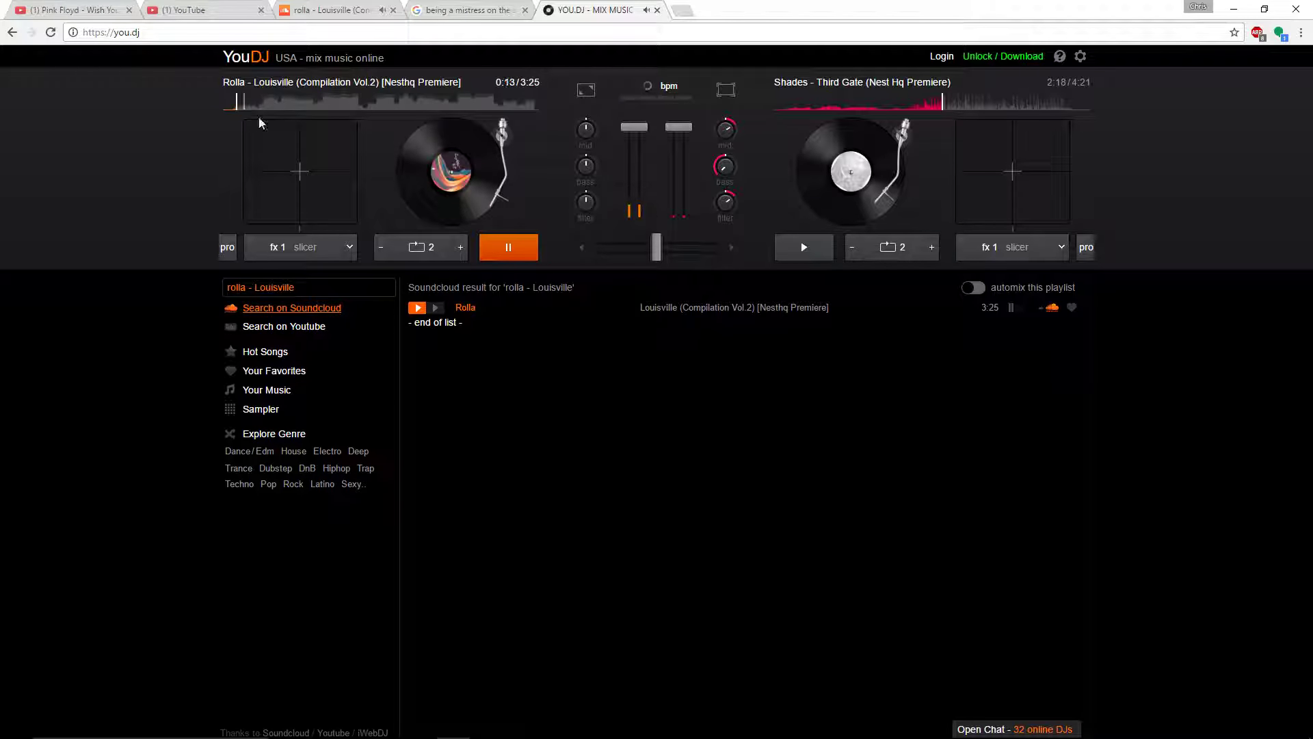
left_click(335, 9)
left_click(566, 5)
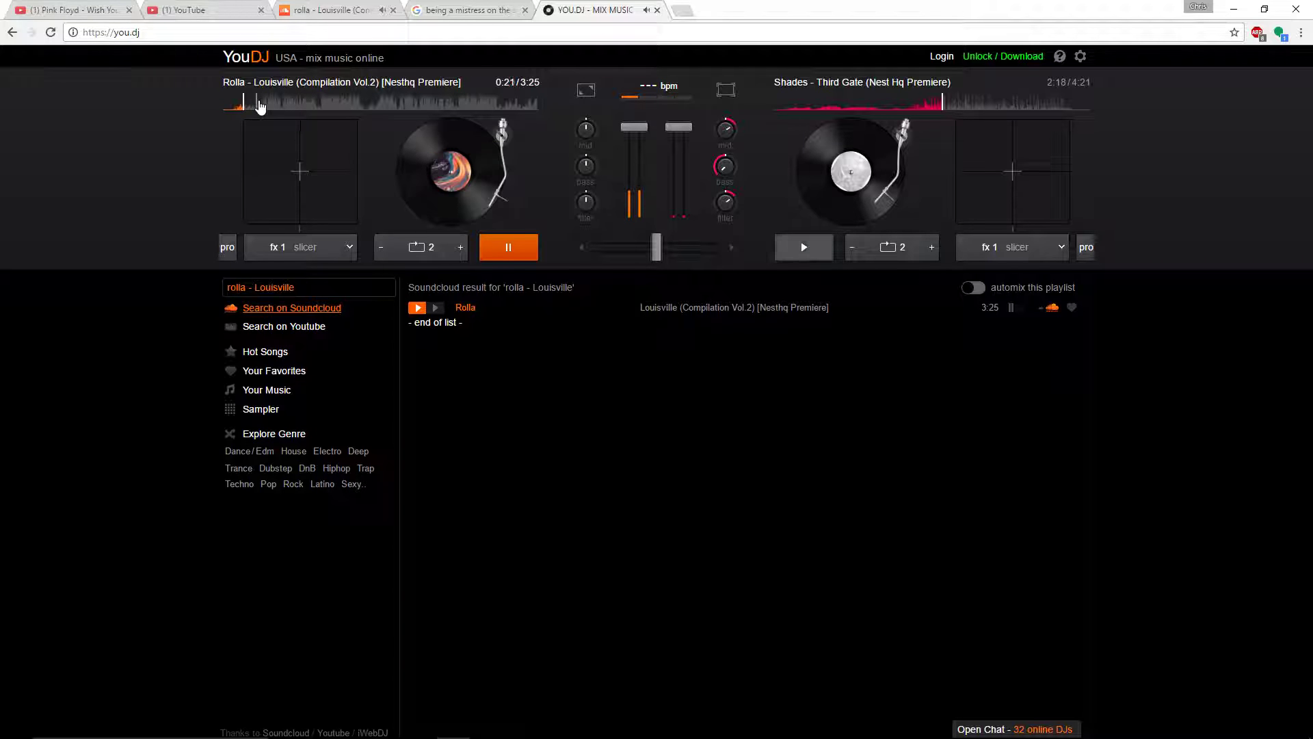
left_click(260, 107)
Close the SoundCloud track page and return to YOU.DJ
left_click(313, 10)
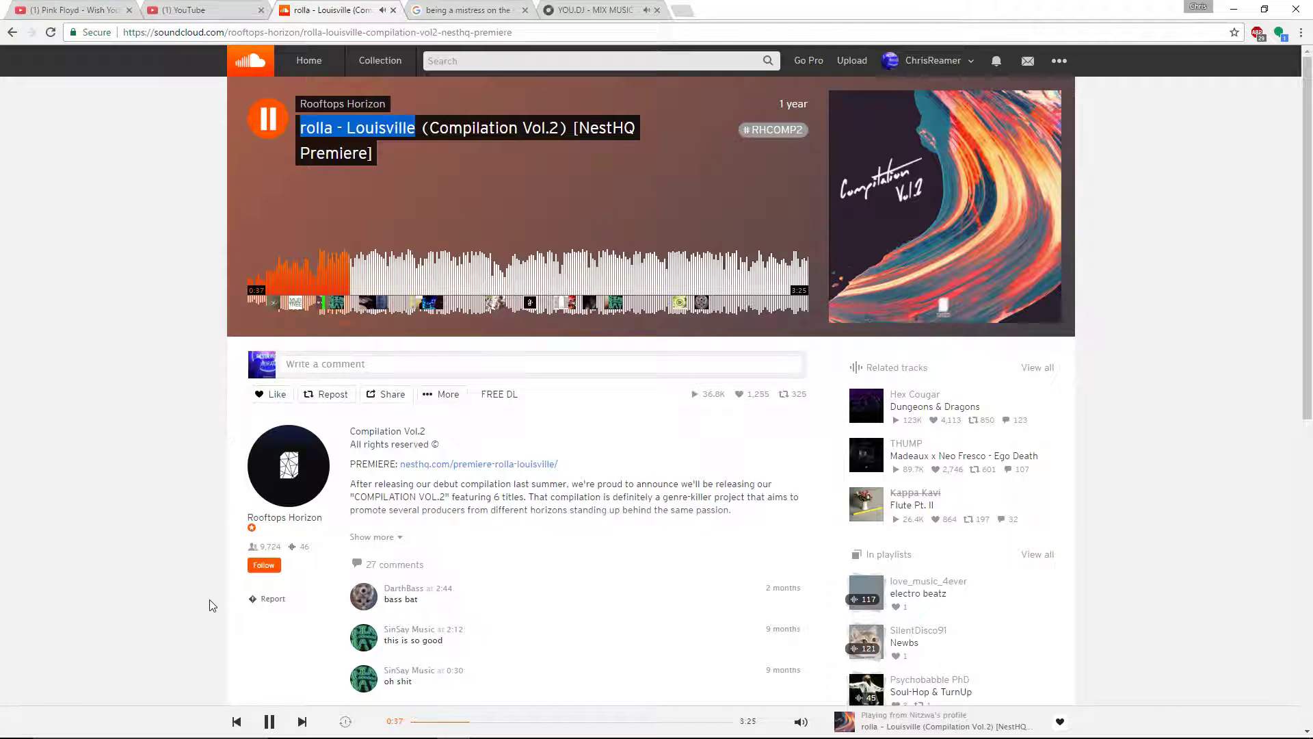
key("super+Tab")
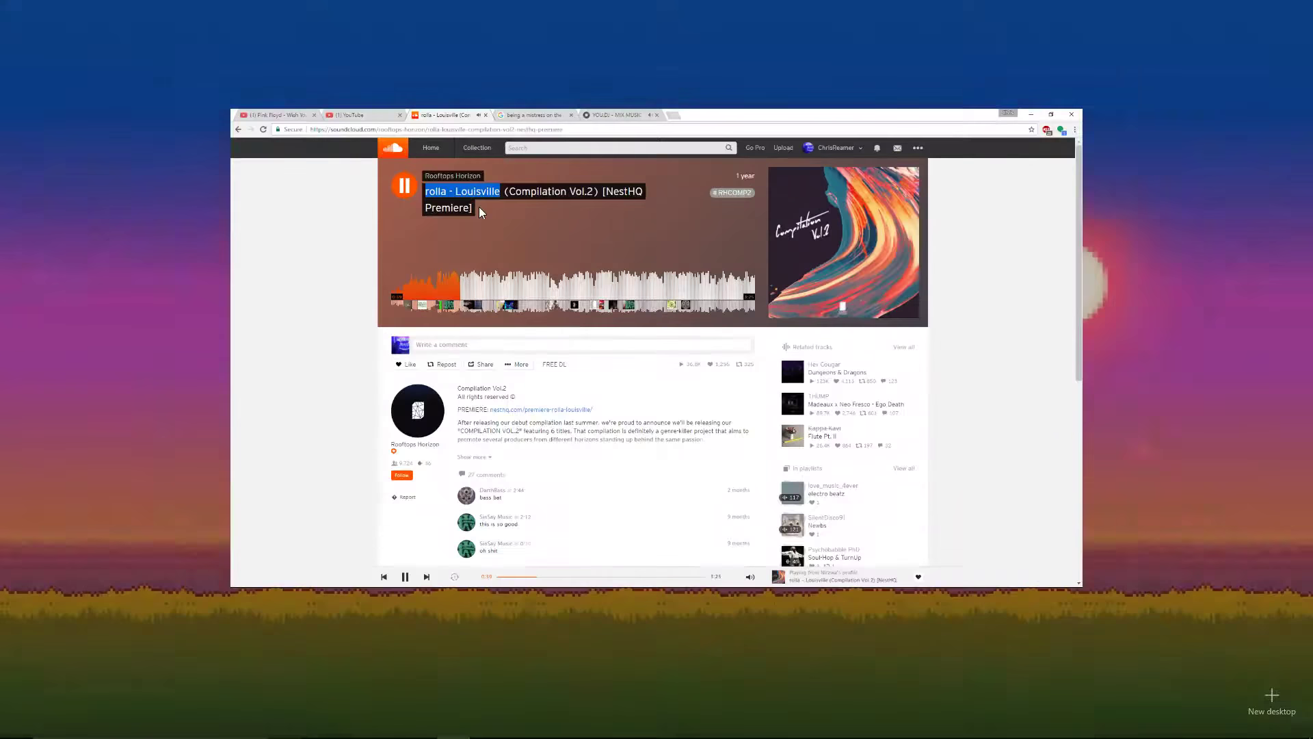
left_click(479, 207)
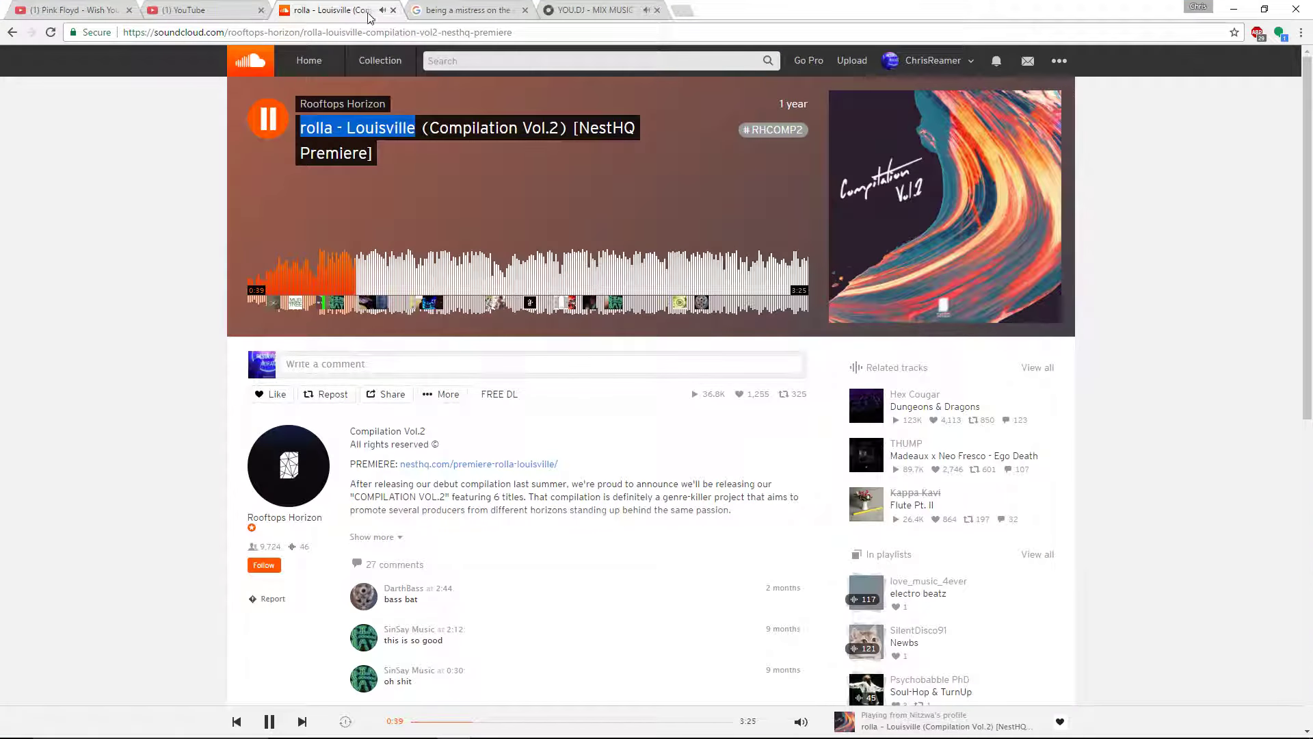
left_click(393, 10)
left_click(438, 10)
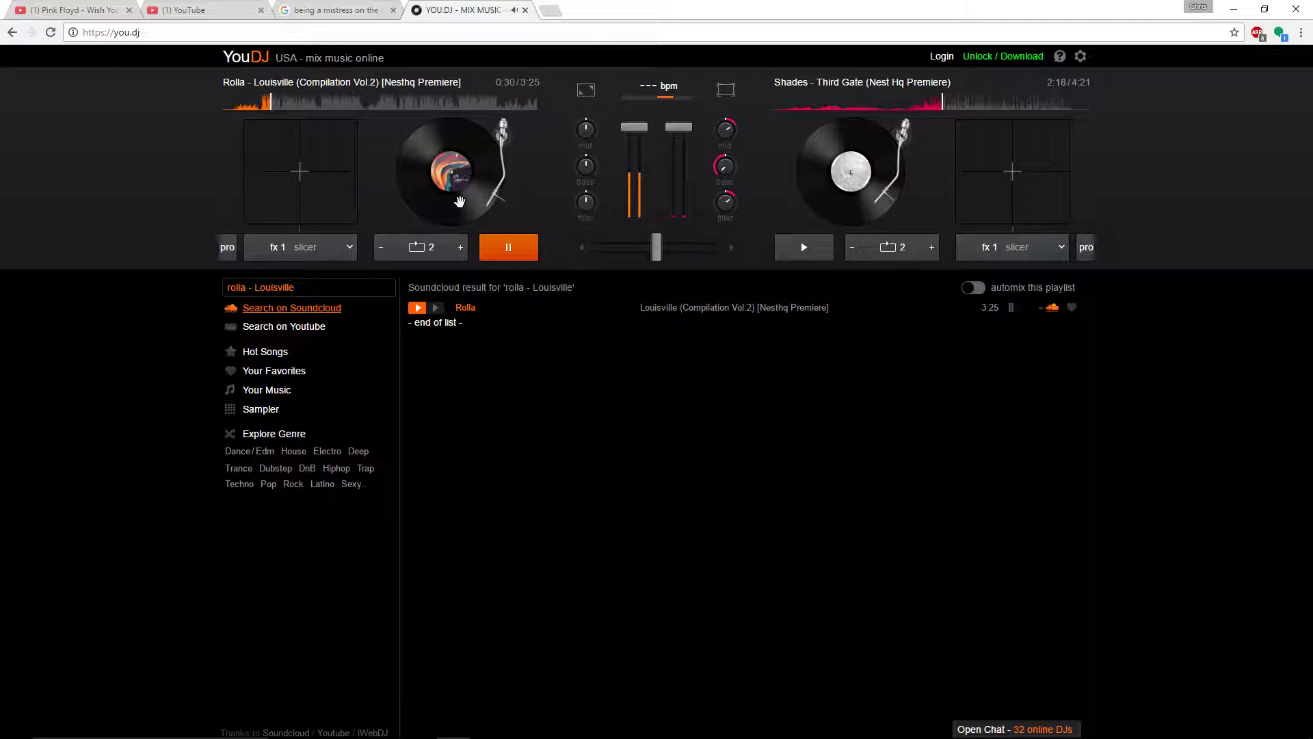
Load the same Rolla track onto the second deck, check the bpm sync details, and leave that deck paused
left_click(678, 83)
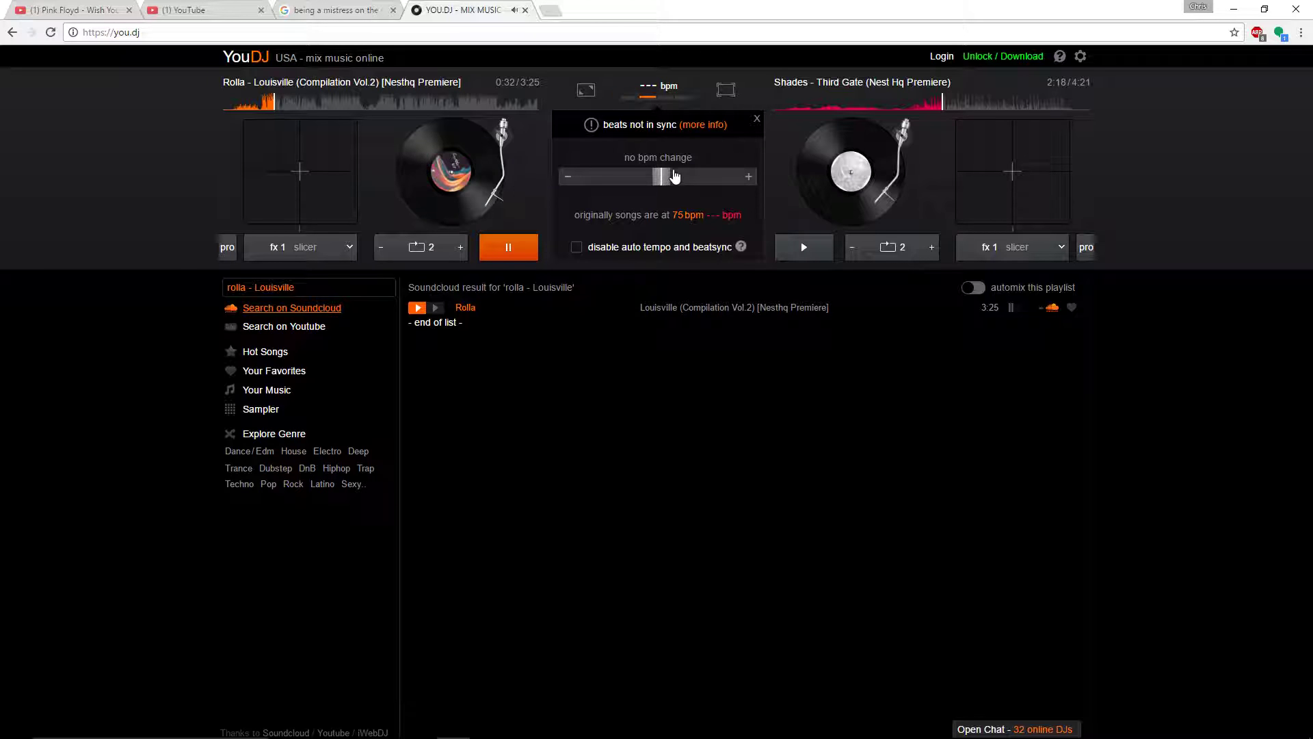
left_click(756, 119)
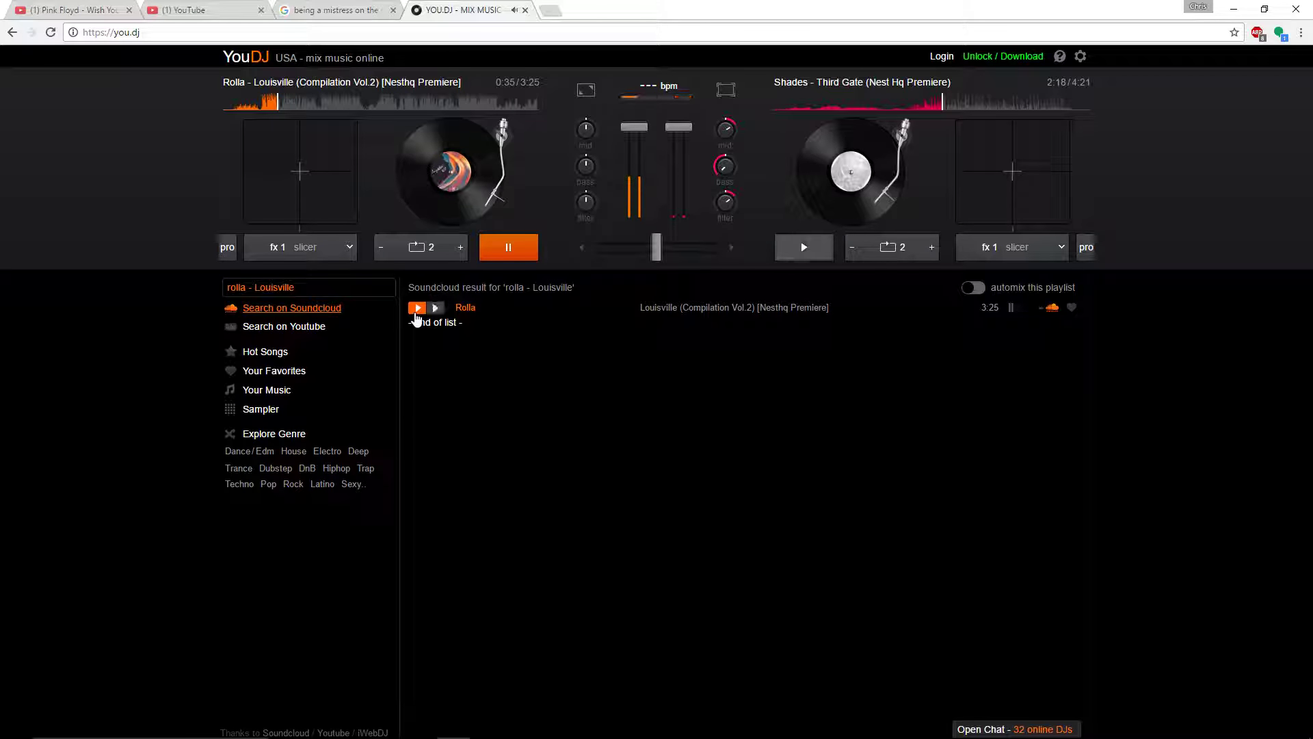
left_click(436, 307)
left_click(655, 84)
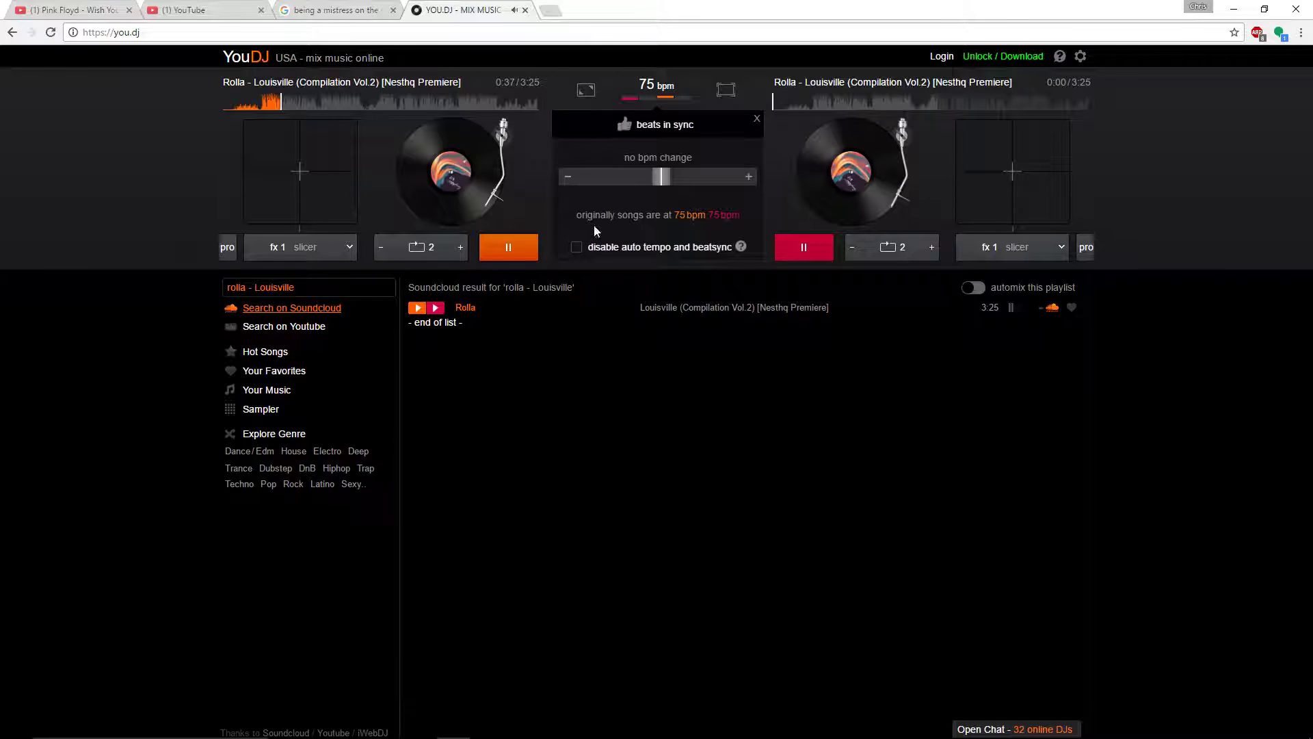
left_click(758, 118)
left_click(791, 243)
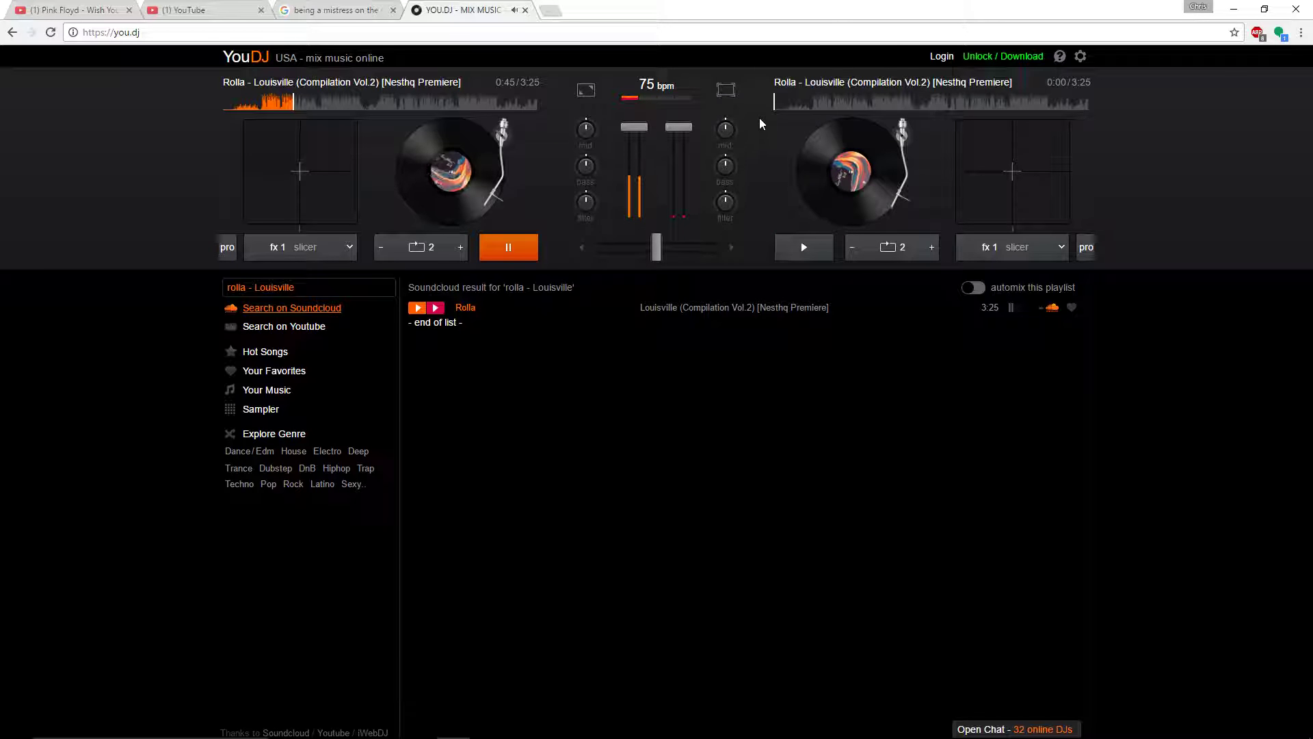
Play the second deck with a loop of length 2 and pause it again
left_click(818, 250)
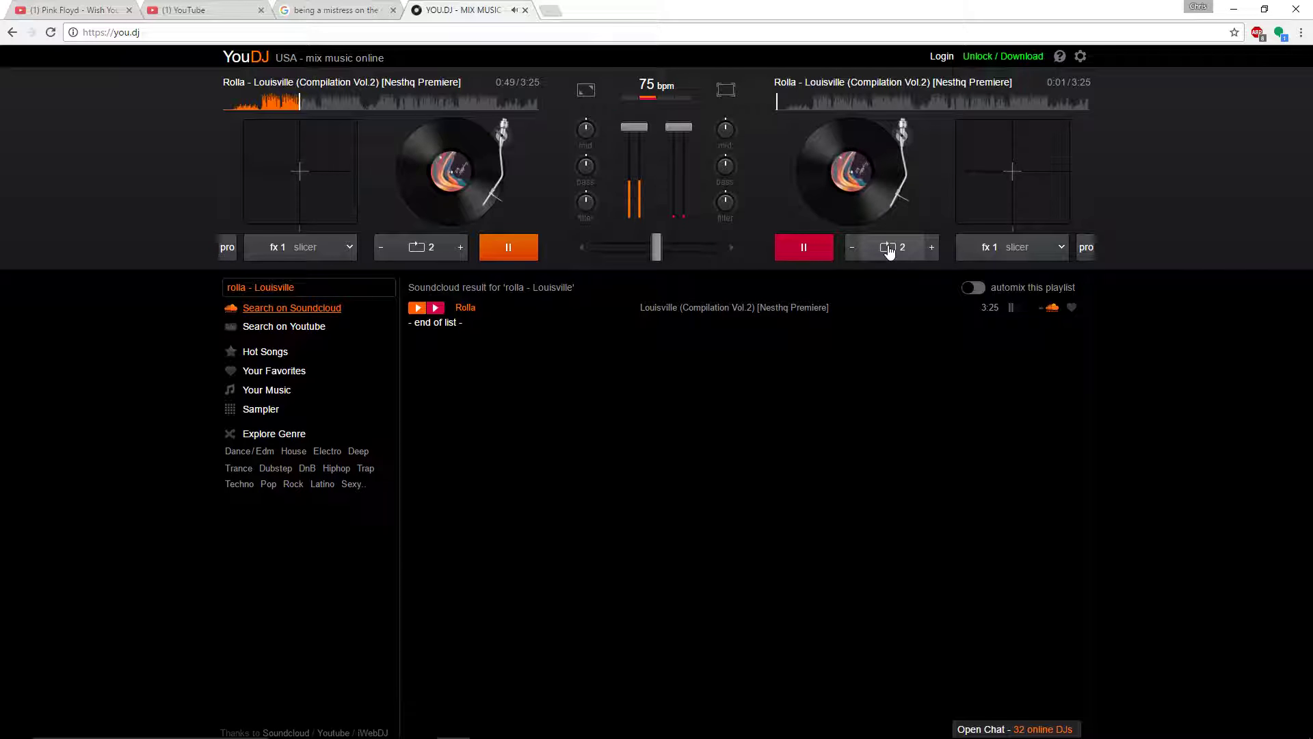
left_click(889, 250)
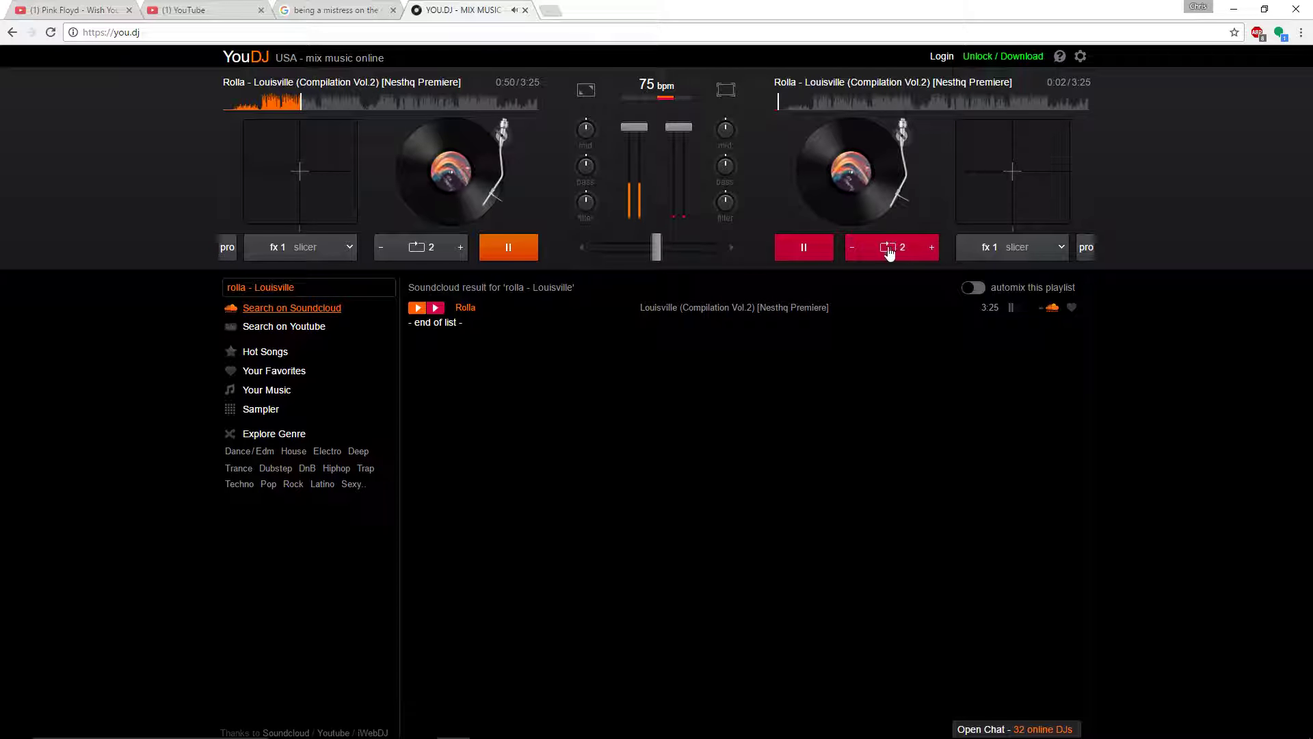
left_click(805, 251)
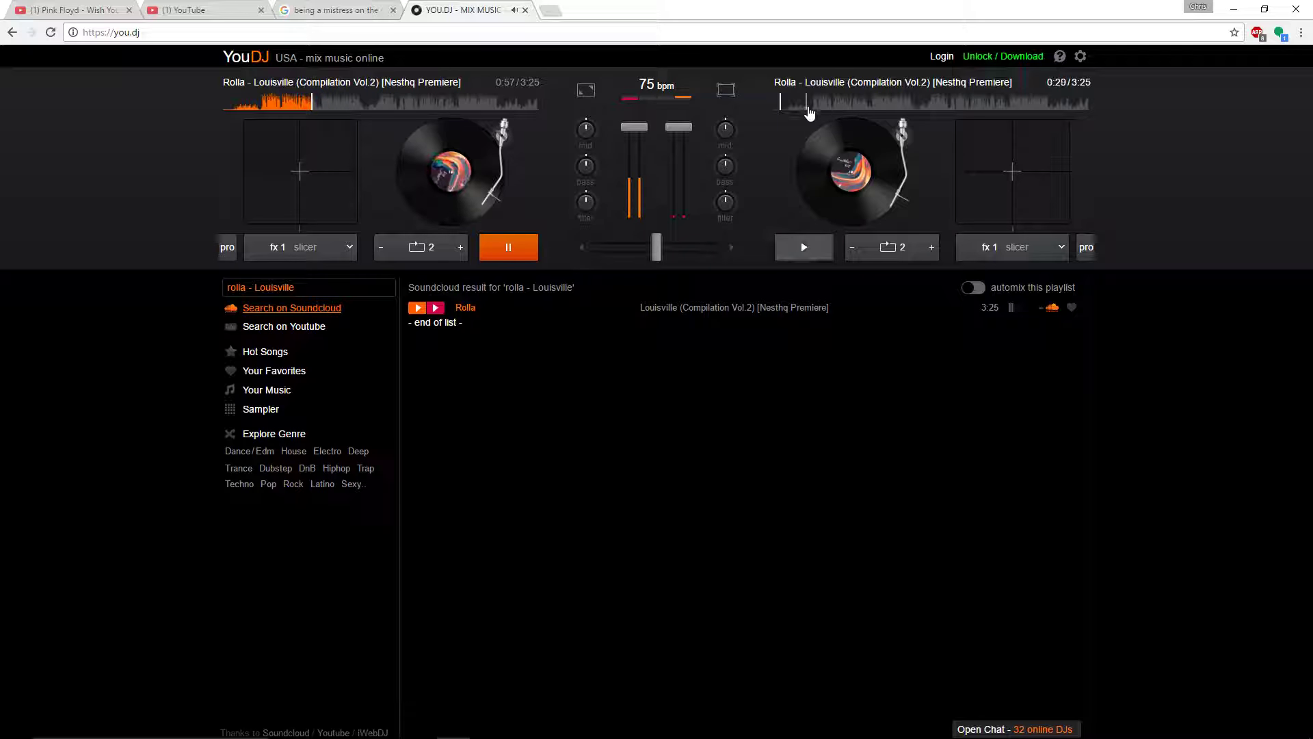
Jump the second deck to 0:20 and play it for a brief moment before pausing
left_click(806, 105)
left_click(806, 253)
left_click(806, 254)
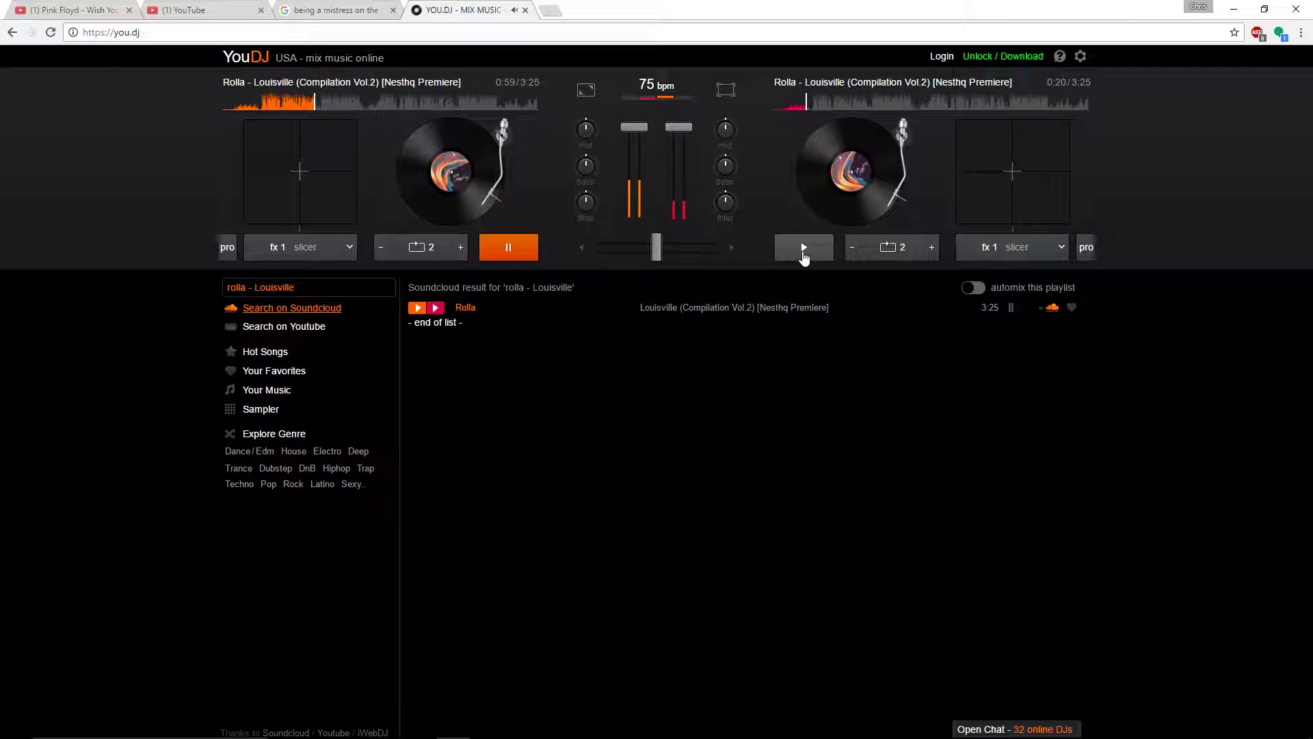
Assign the echo delay effect to the second deck, trigger it during playback, and pause the deck
left_click(1060, 250)
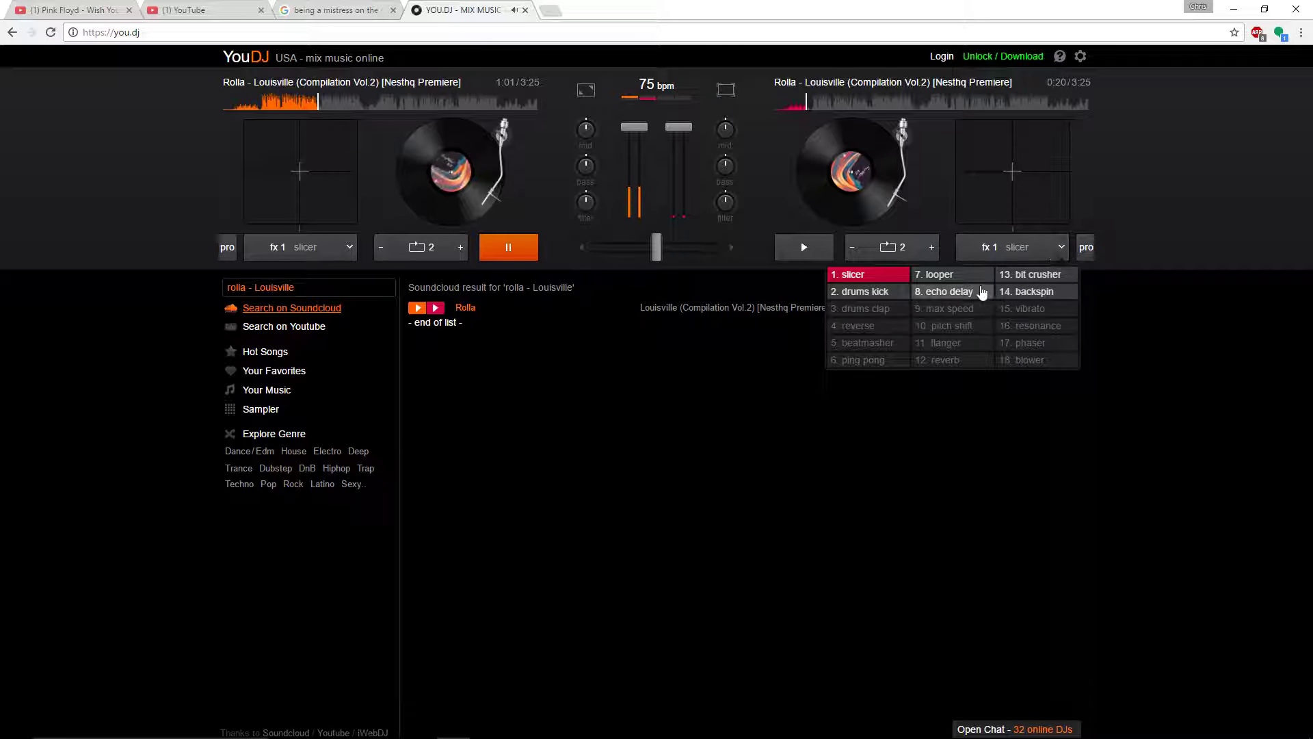
left_click(953, 295)
left_click(813, 260)
left_click(972, 246)
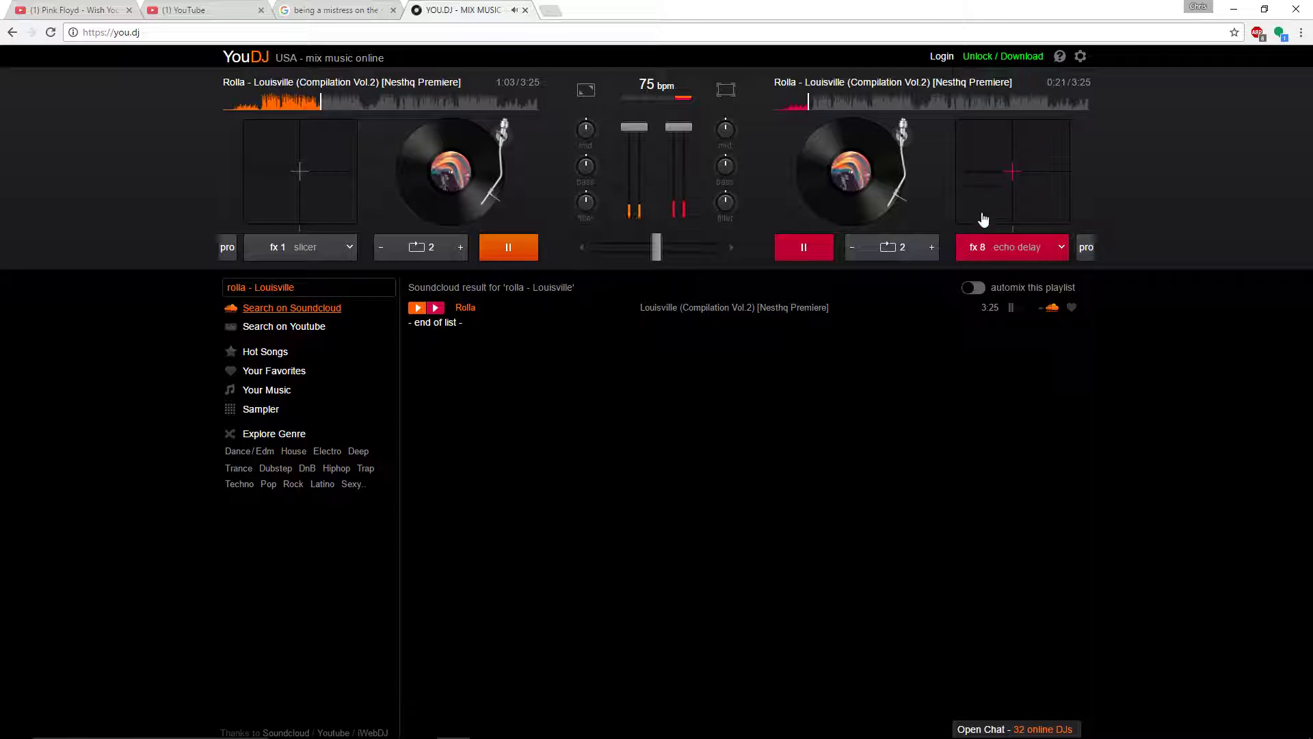
left_click(983, 199)
left_click(799, 258)
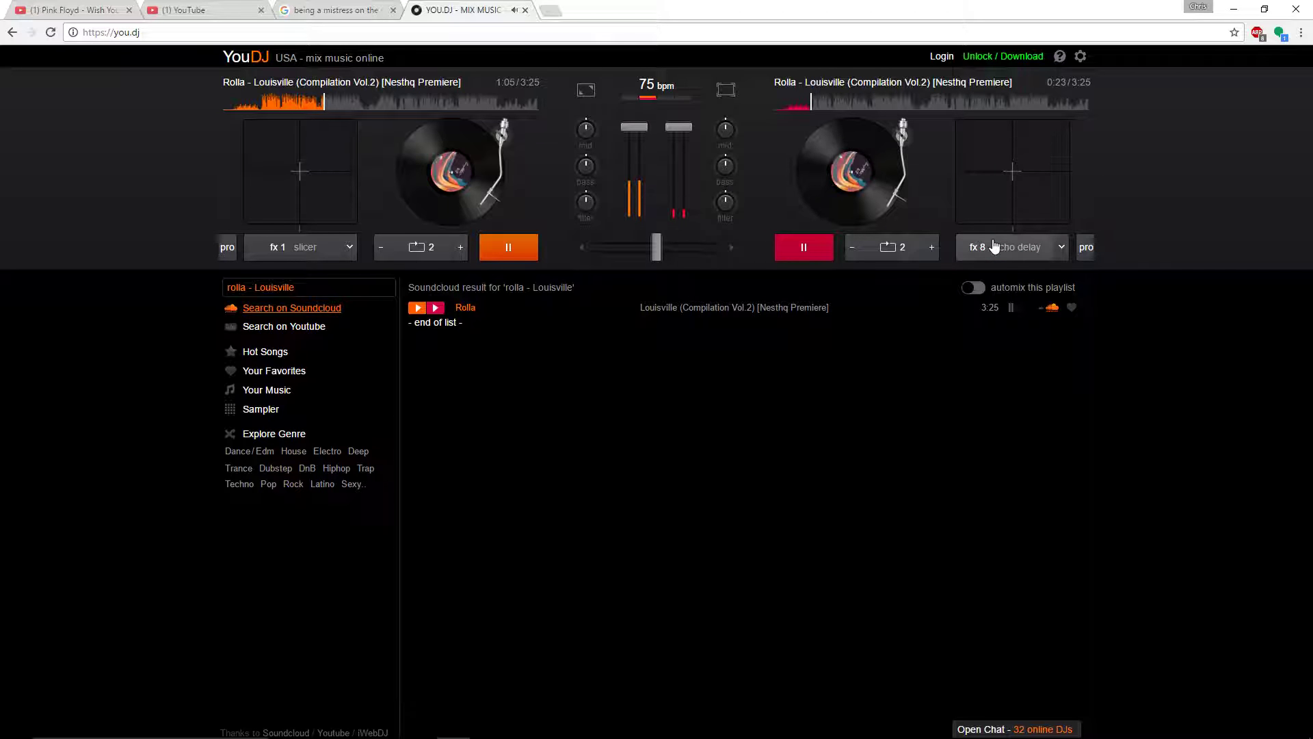
left_click(994, 247)
left_click(805, 248)
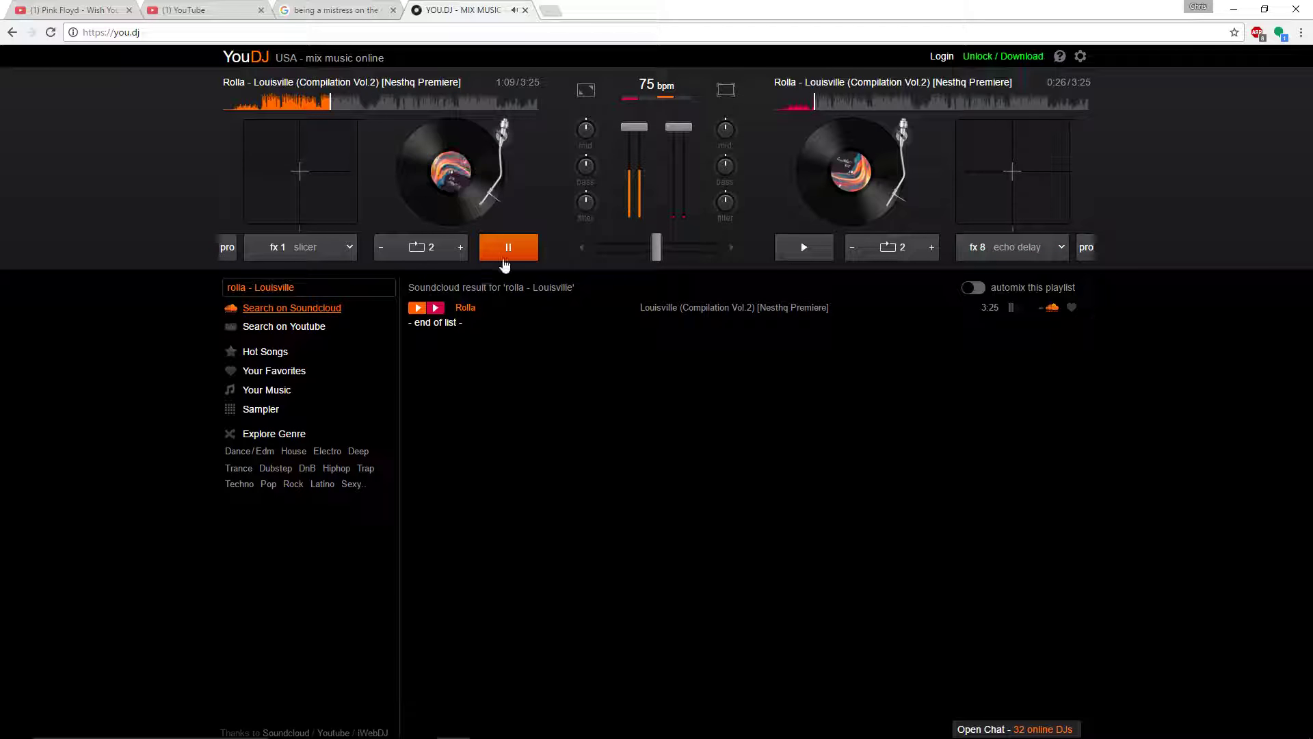
Start and stop the second deck in short bursts, leave it playing, and briefly pause and resume the first deck
left_click(802, 250)
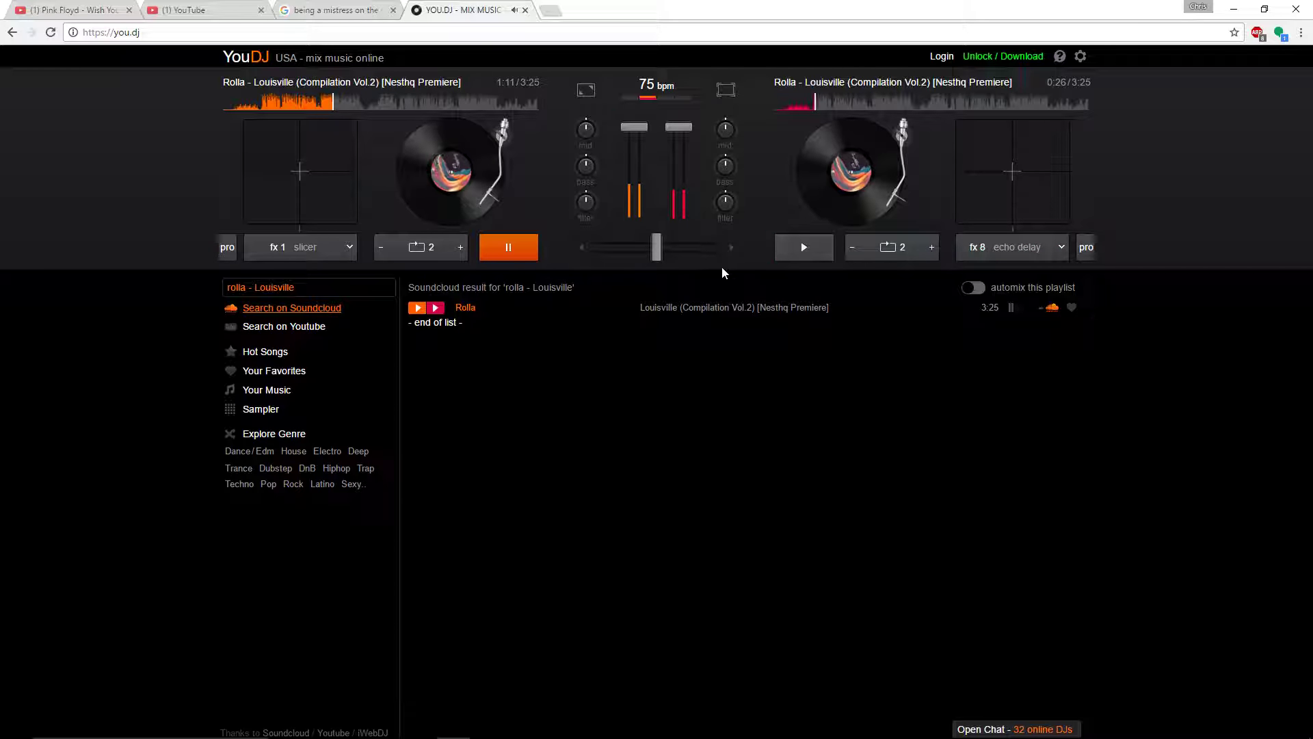
left_click(795, 253)
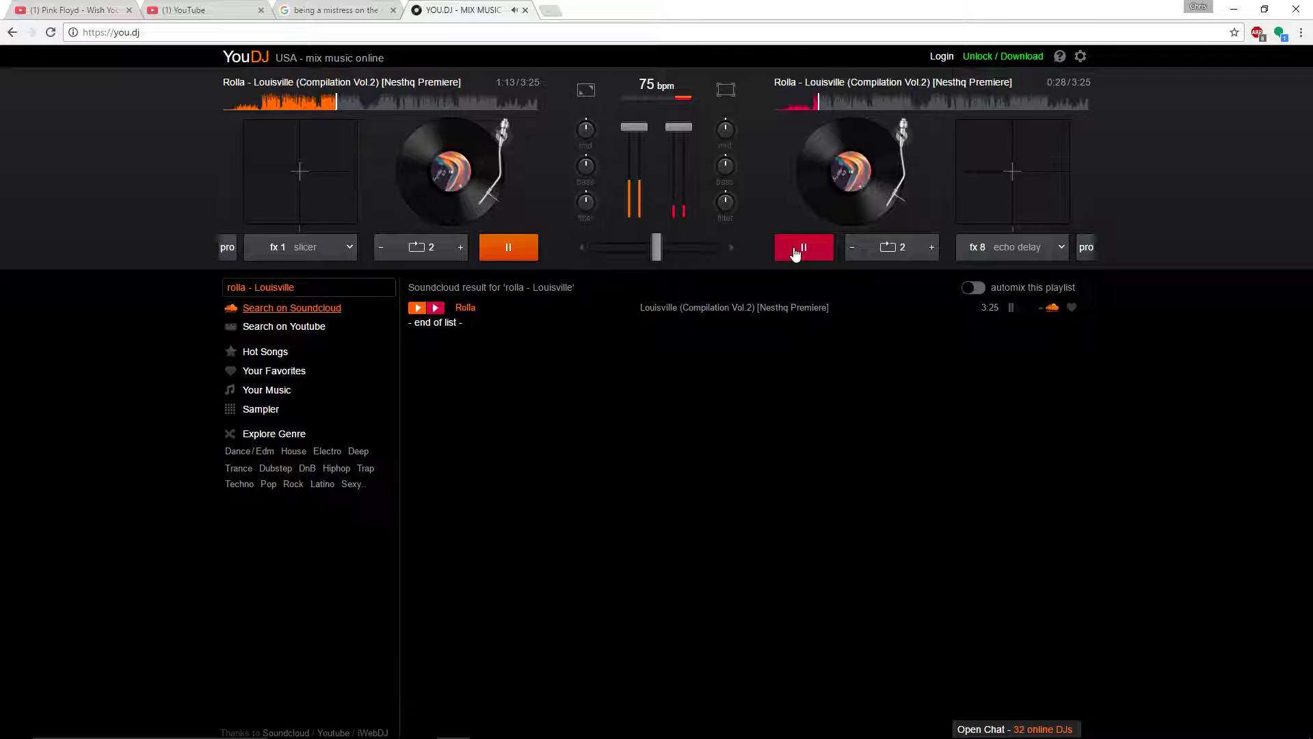
left_click(795, 253)
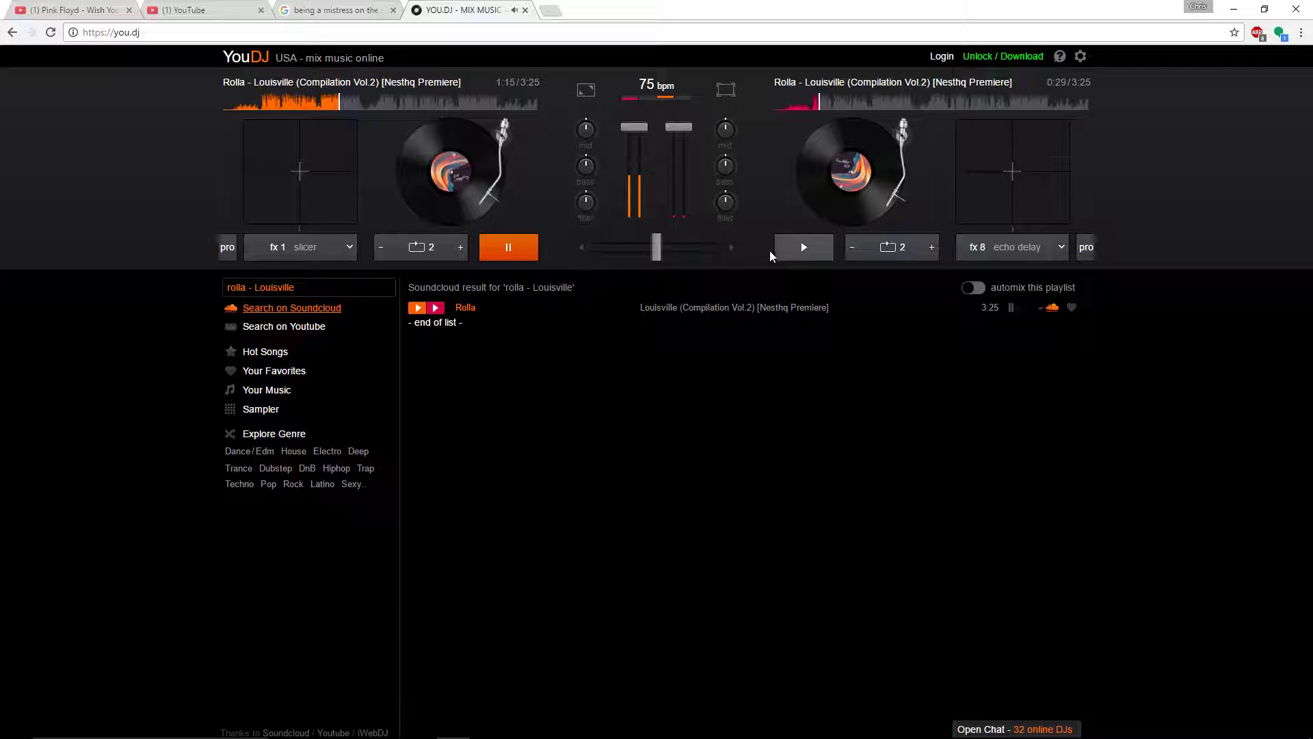
left_click(787, 251)
left_click(524, 255)
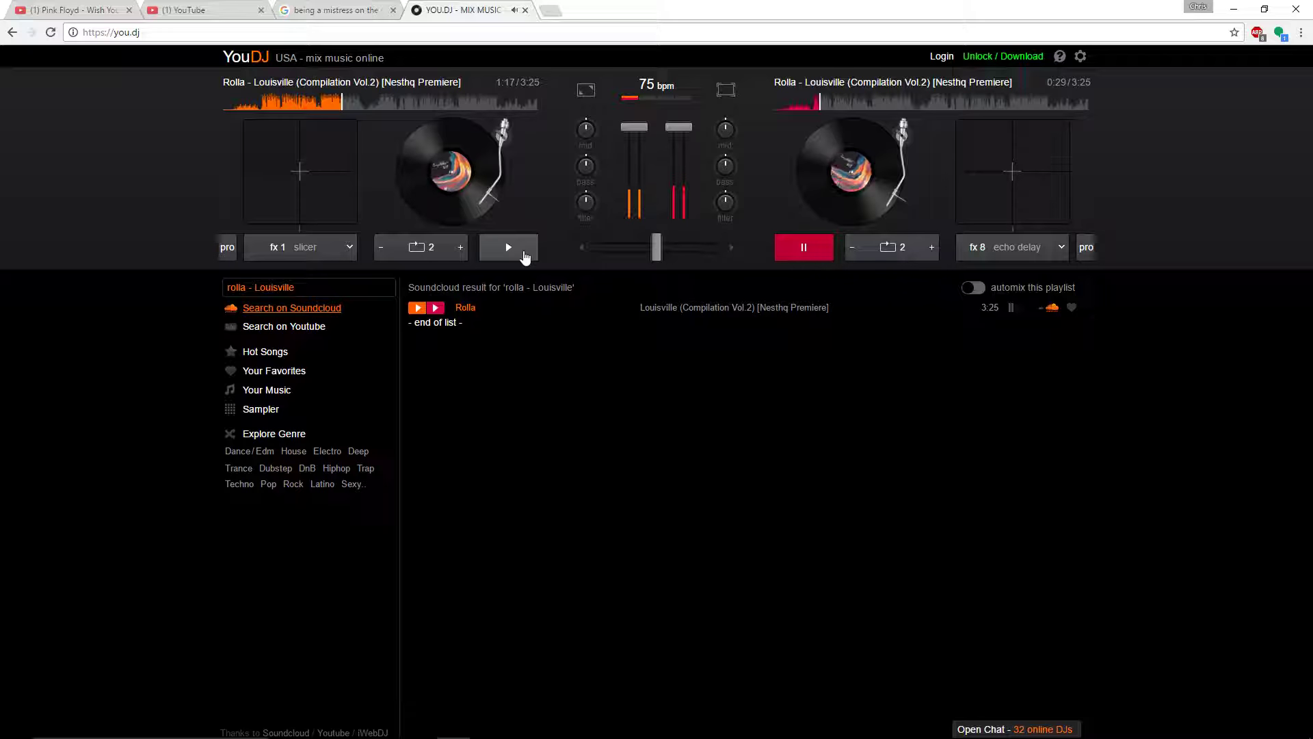
left_click(525, 256)
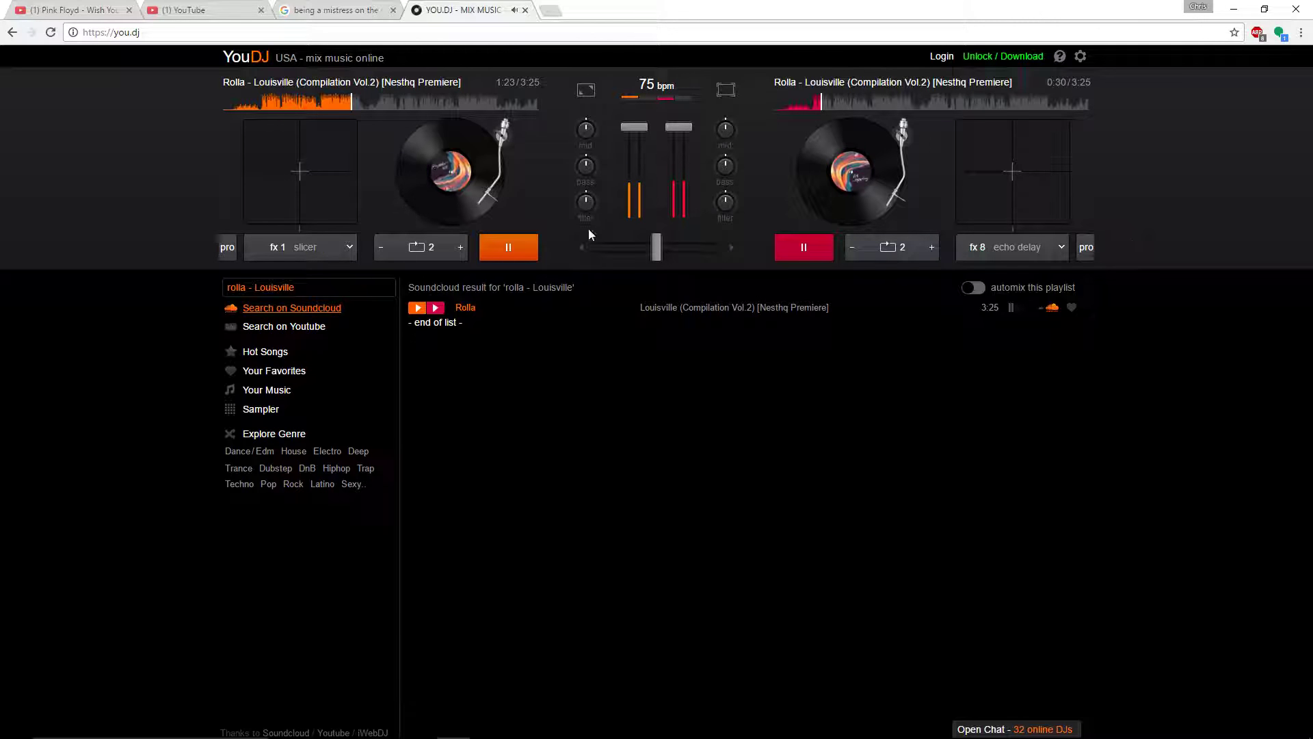
Apply the backspin effect to the second deck and stop its playback
left_click(1062, 256)
left_click(1034, 292)
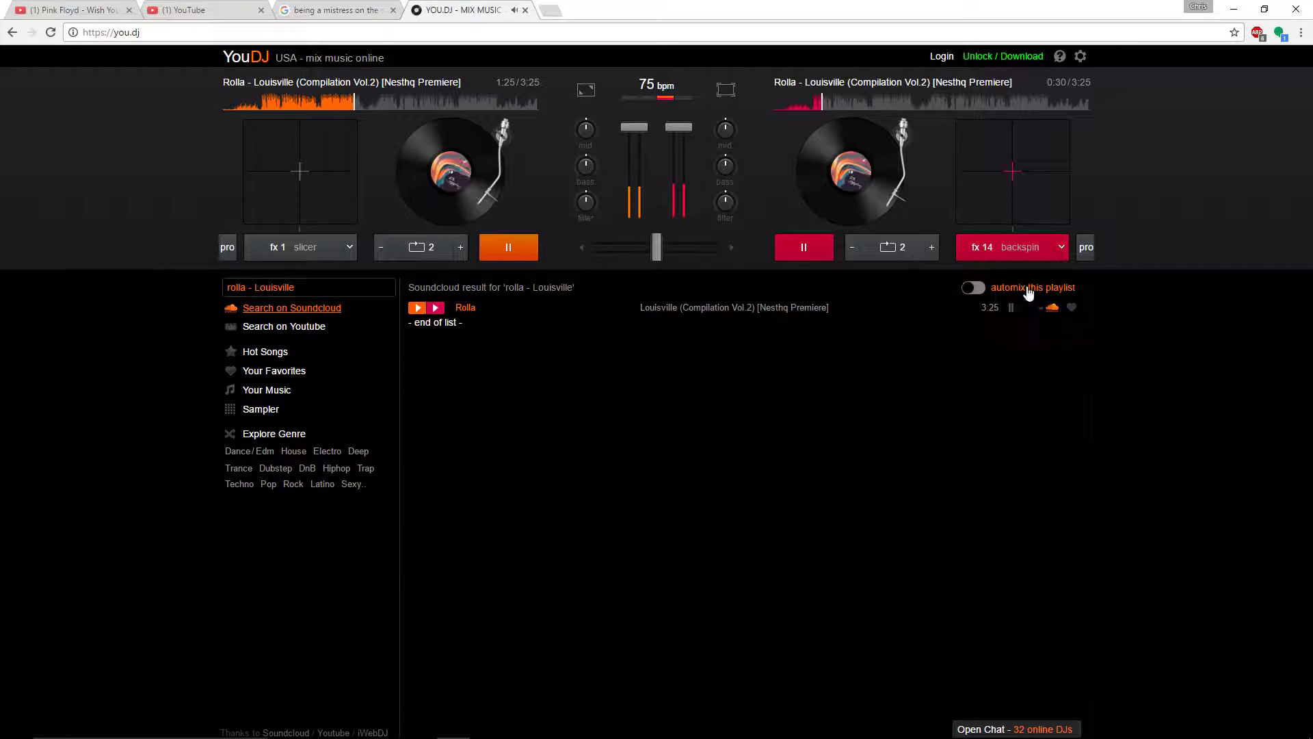
left_click(807, 250)
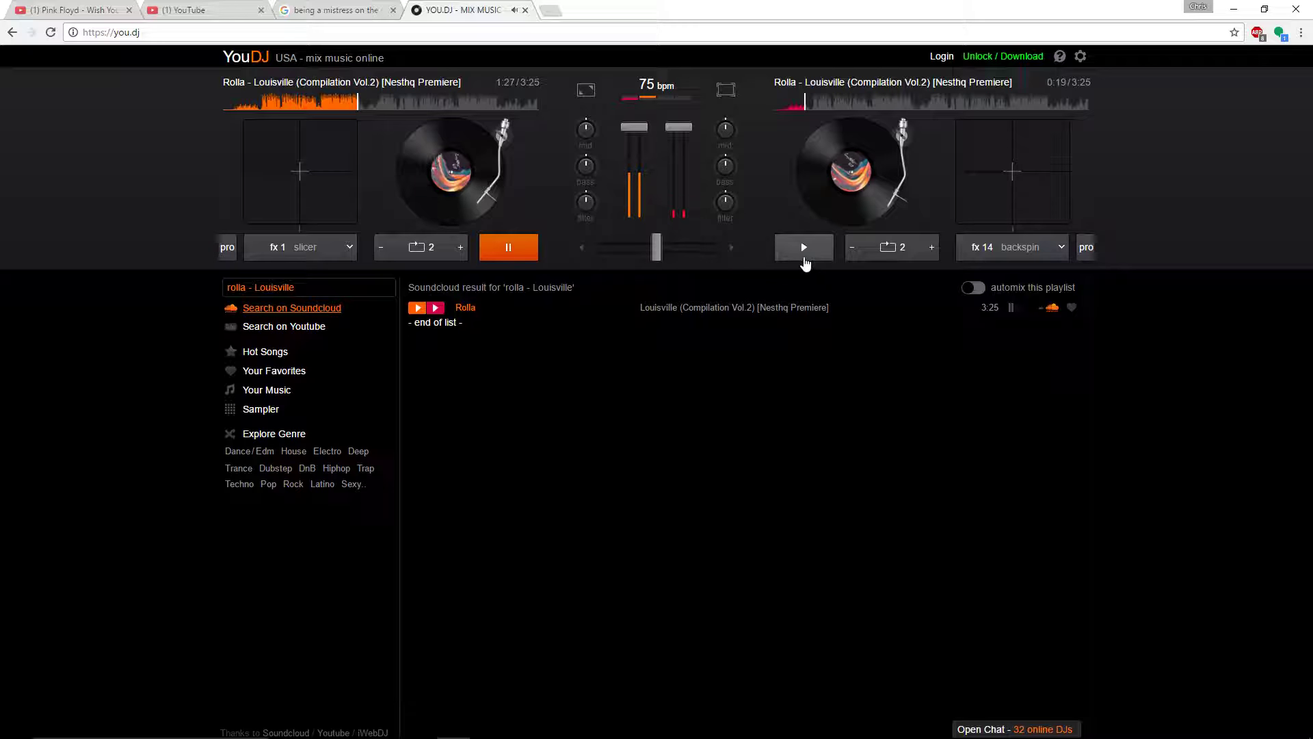
Cue the second deck at about 0:24 with the loop length set to 4 and resume playback
left_click(814, 101)
left_click(930, 249)
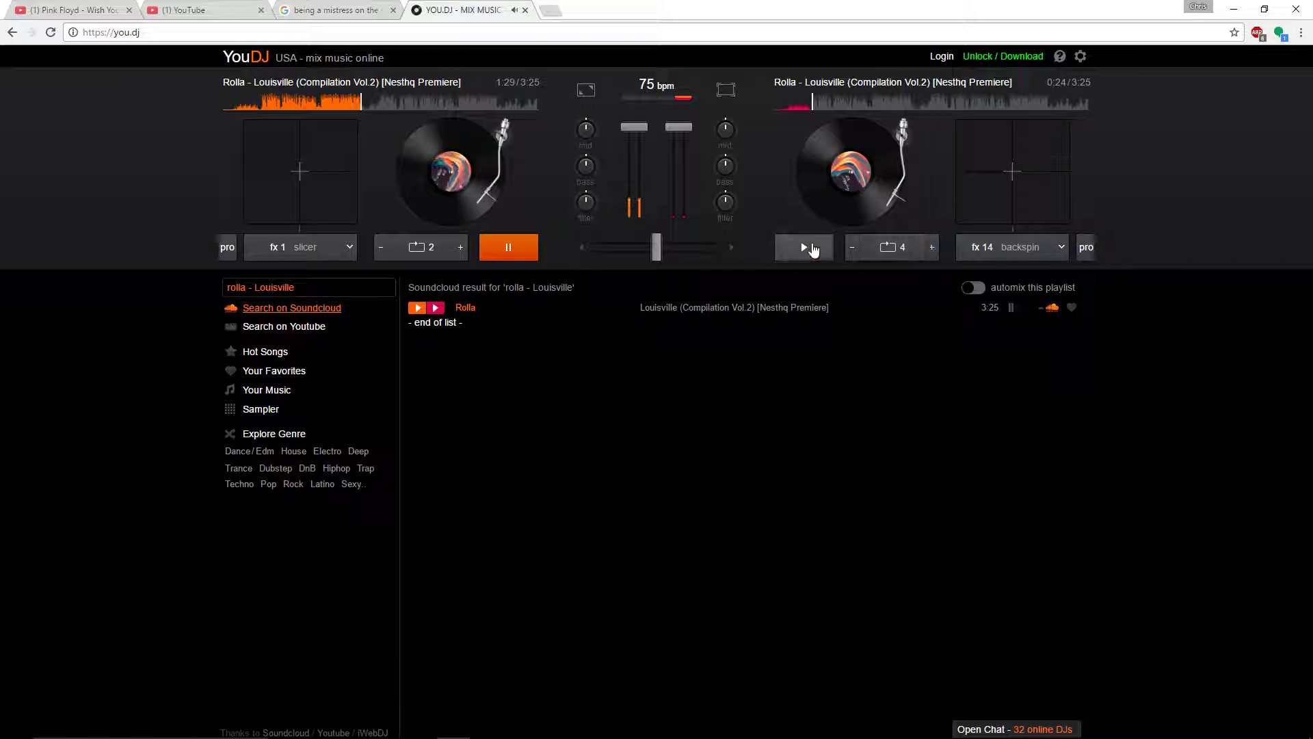
left_click(813, 251)
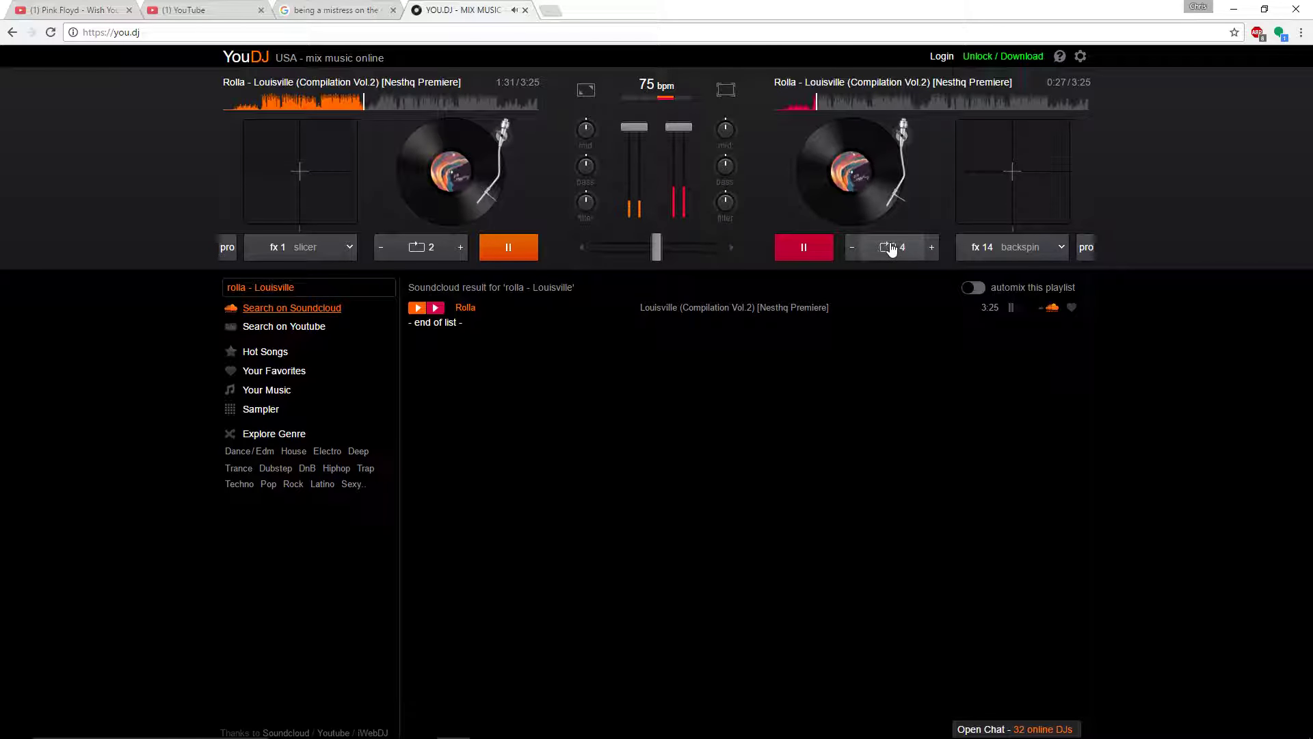
Shorten the second deck's loop length to 2, loop the playing section, and release the loop
left_click(853, 247)
left_click(865, 253)
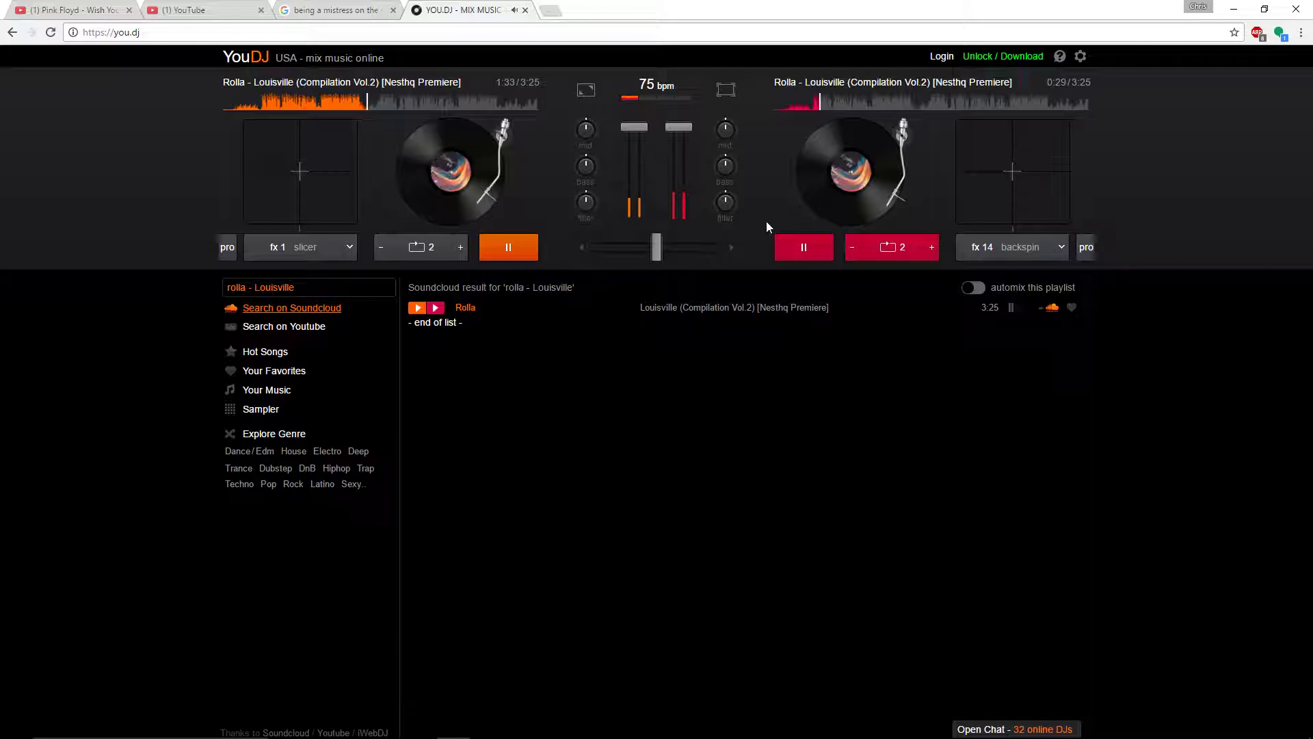
left_click(882, 247)
Loop the second deck at length 4, backspin it, and release the loop
left_click(931, 248)
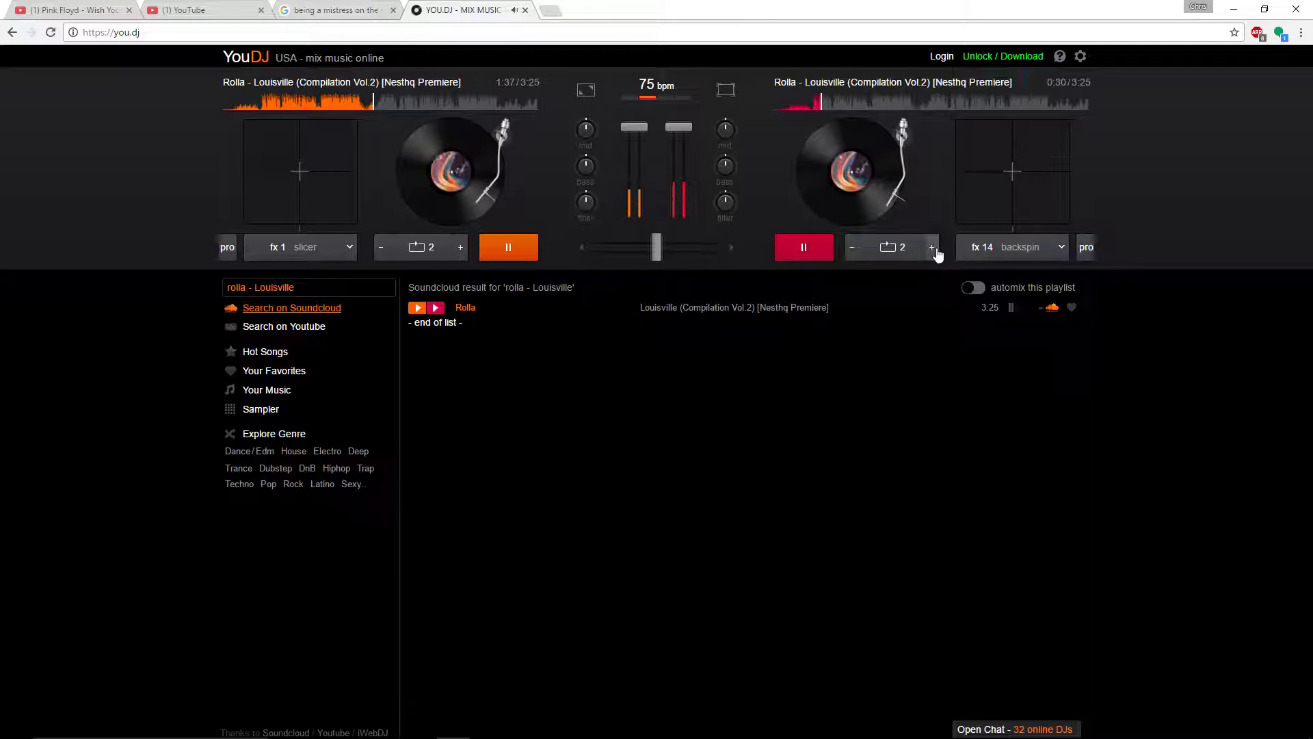
left_click(894, 251)
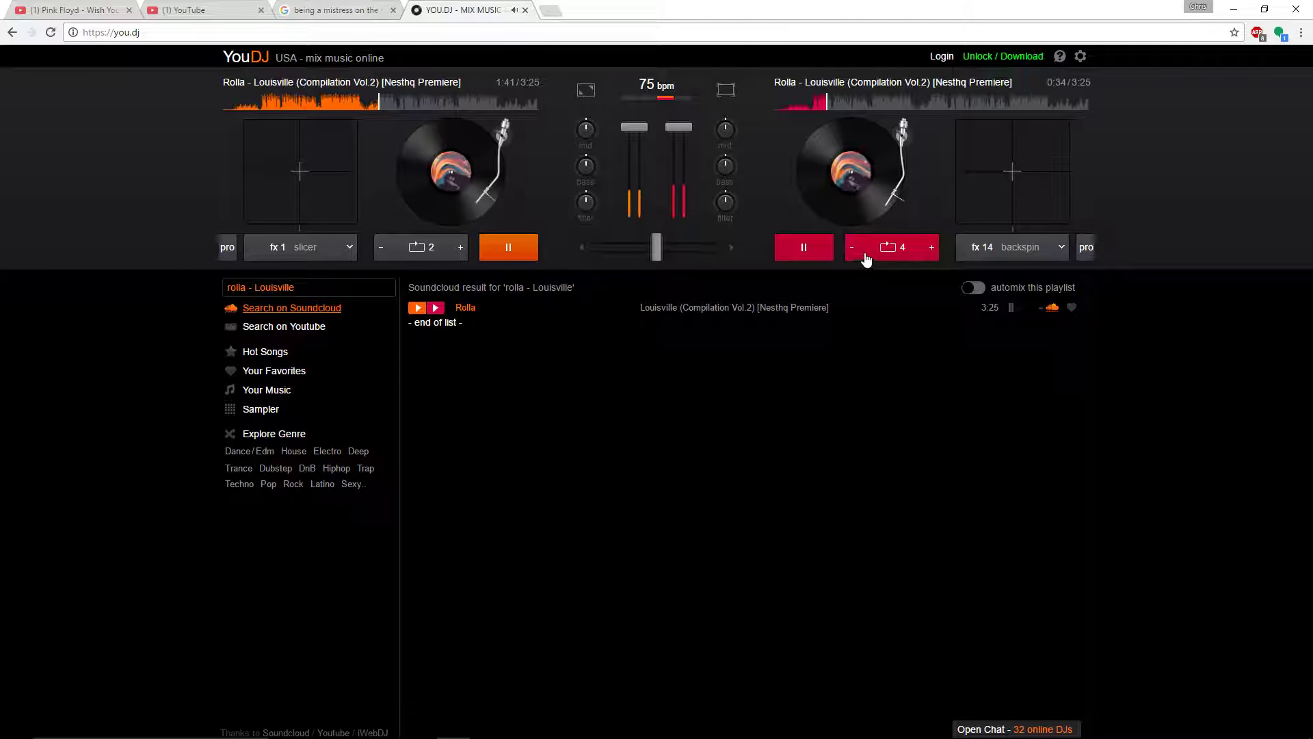
left_click(1012, 209)
left_click(901, 252)
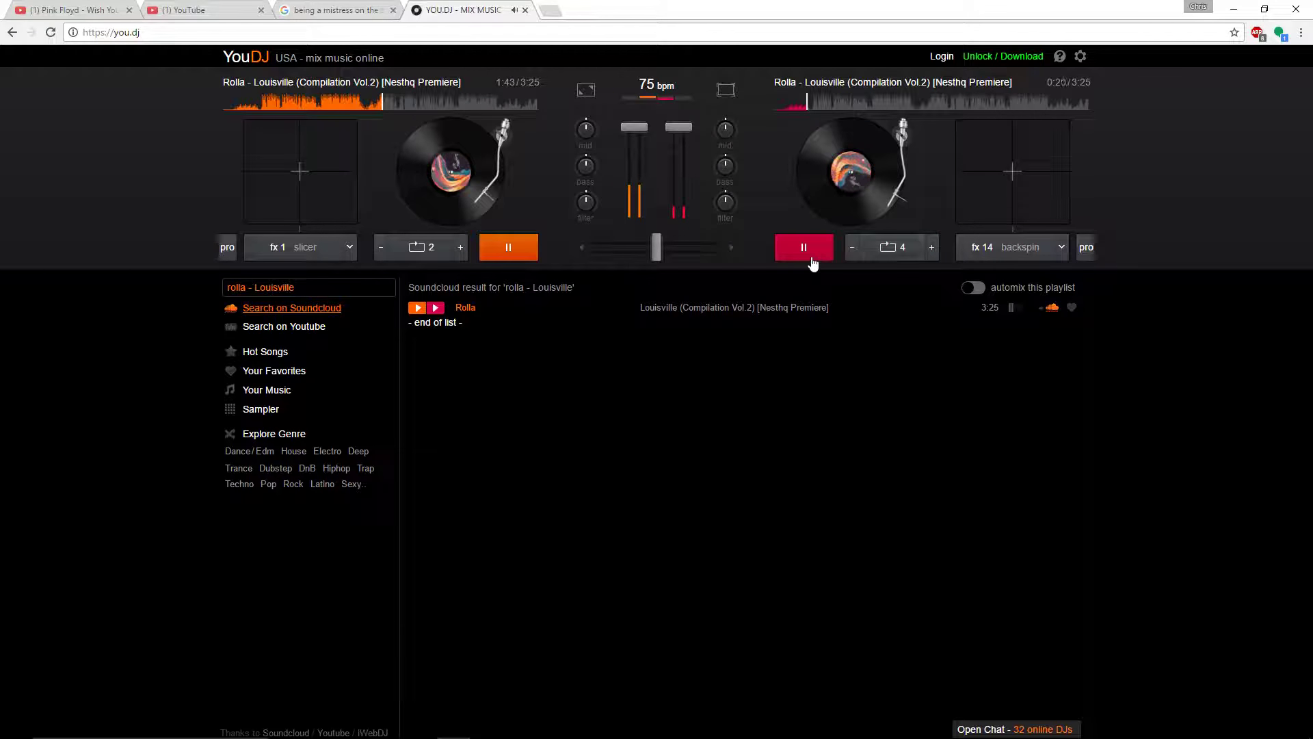
Move the second deck to about 0:58 and cut its playback out and back in twice
left_click(872, 106)
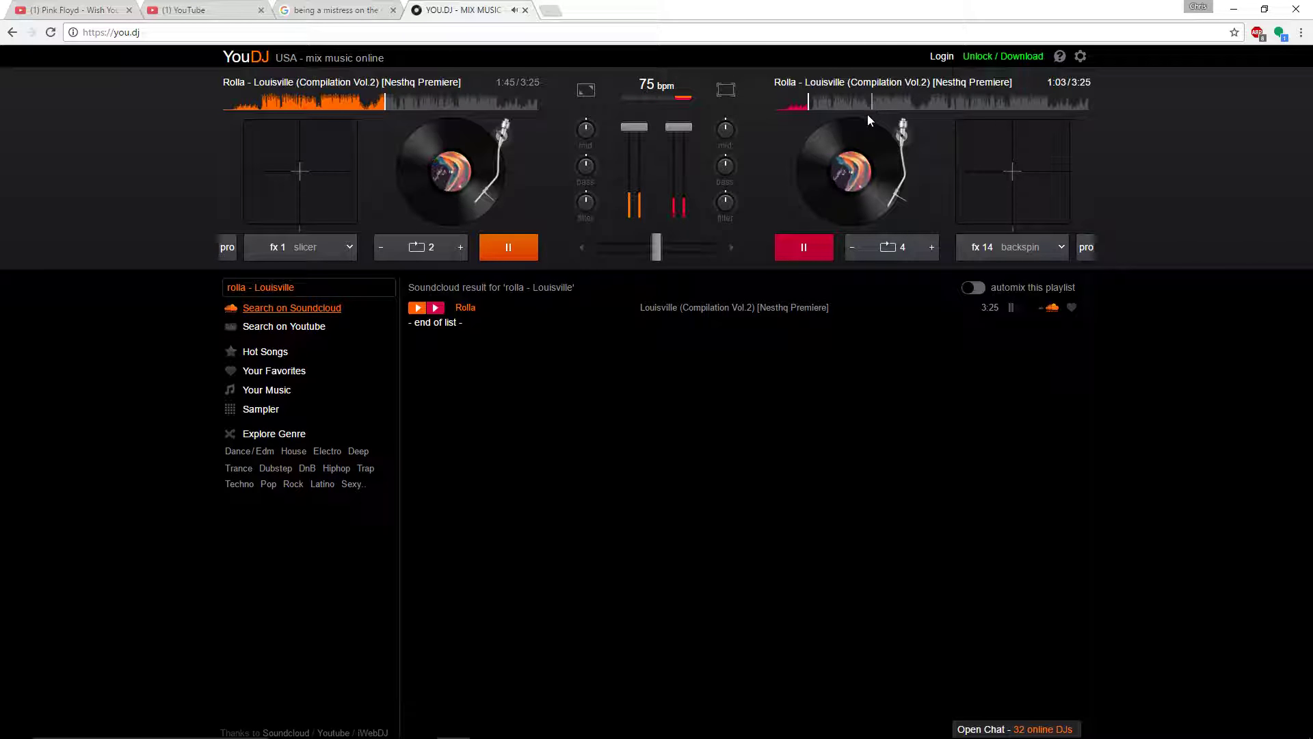
left_click(867, 110)
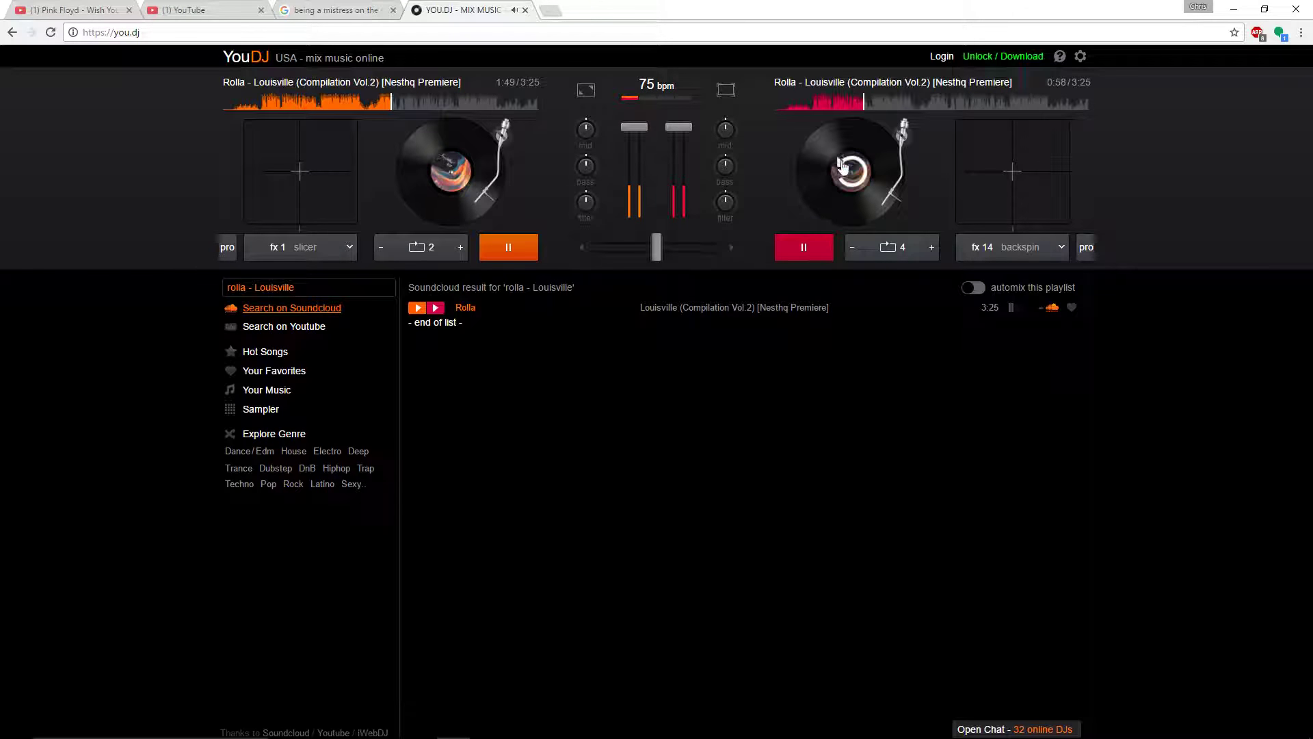
left_click(814, 250)
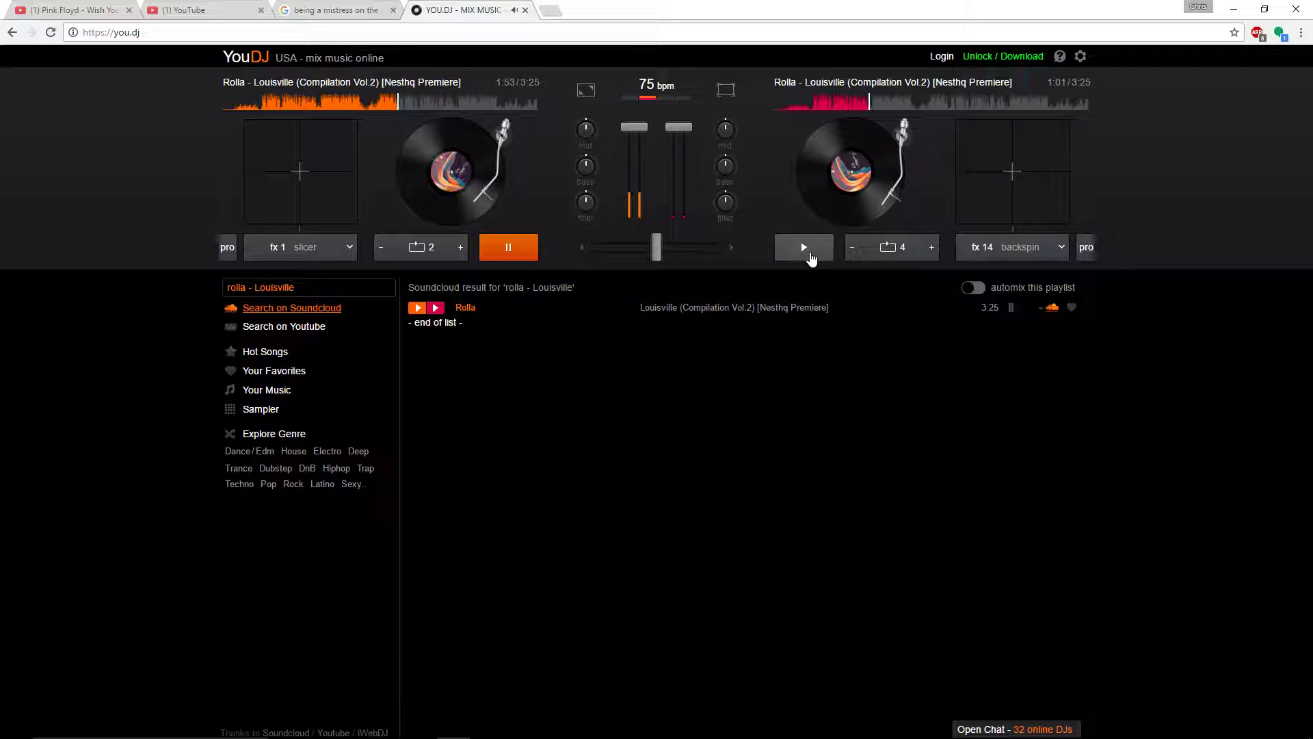
left_click(812, 253)
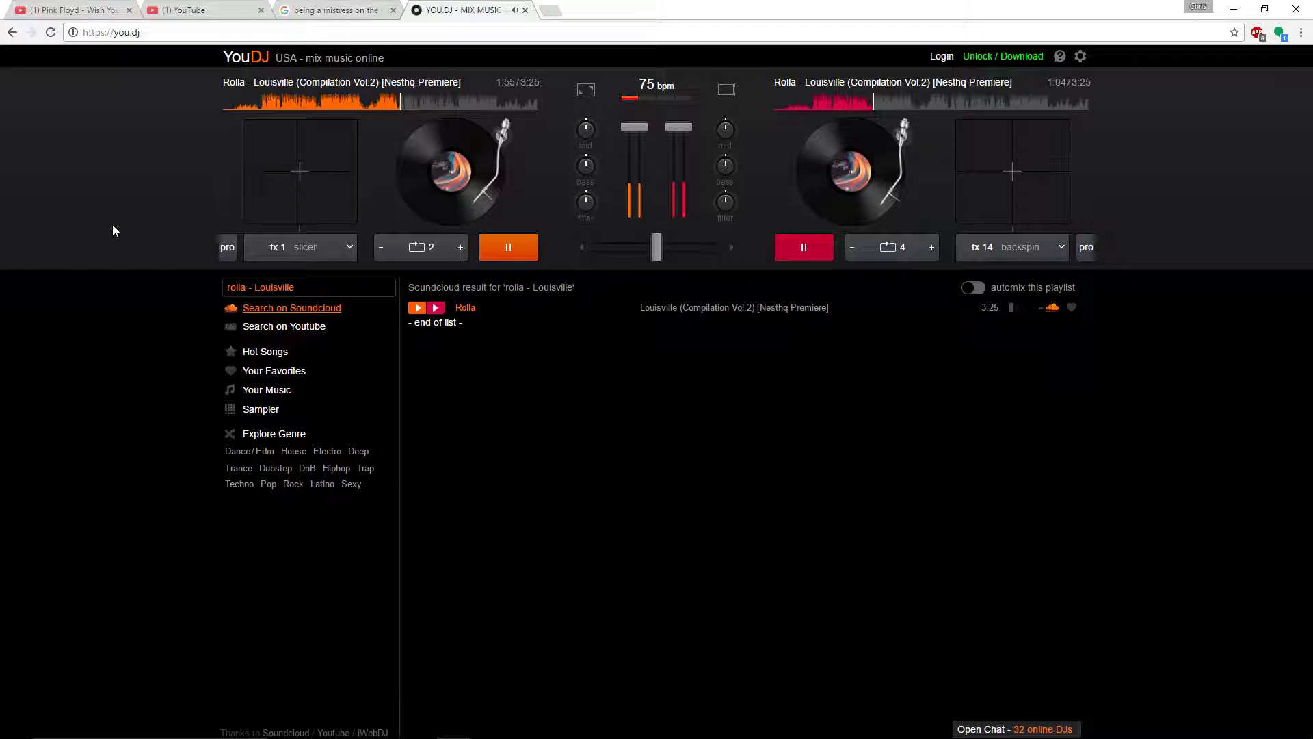
left_click(808, 251)
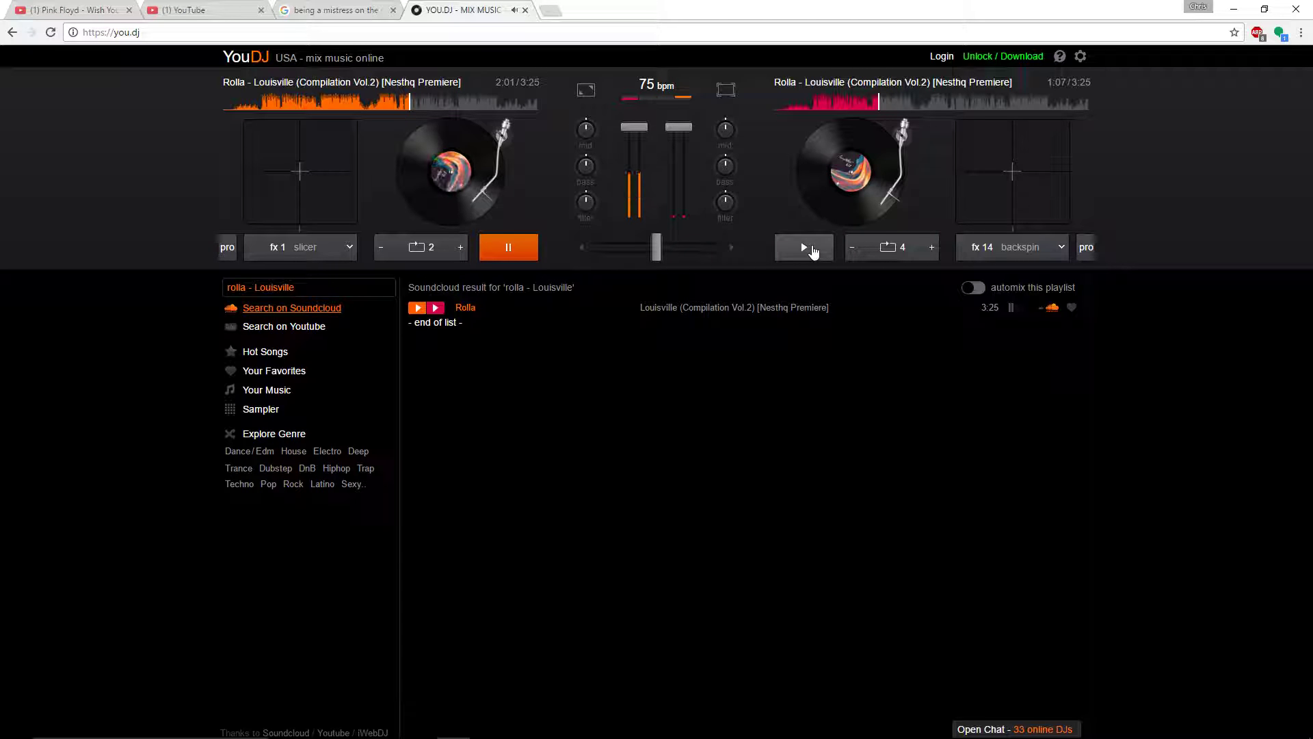
left_click(812, 250)
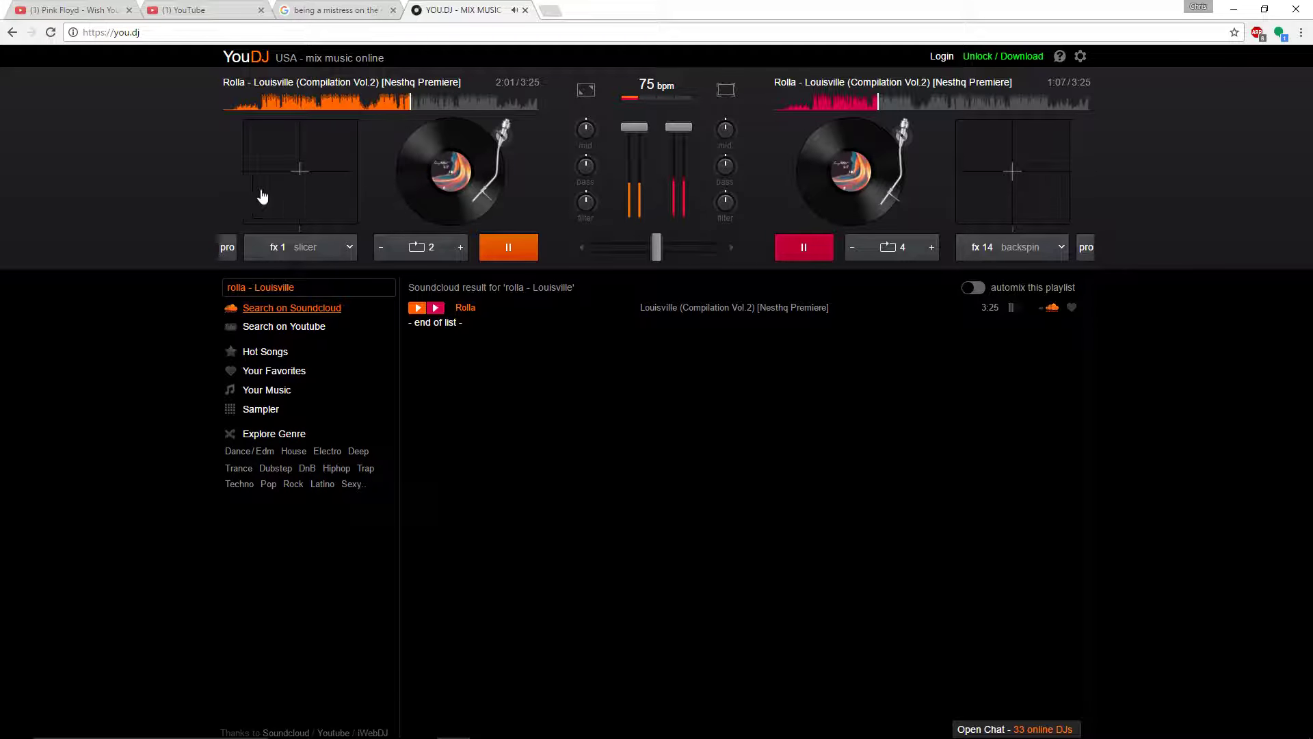
Shorten the second deck's loop length to 2, loop the section around 1:11, and release the loop
left_click(850, 247)
left_click(892, 247)
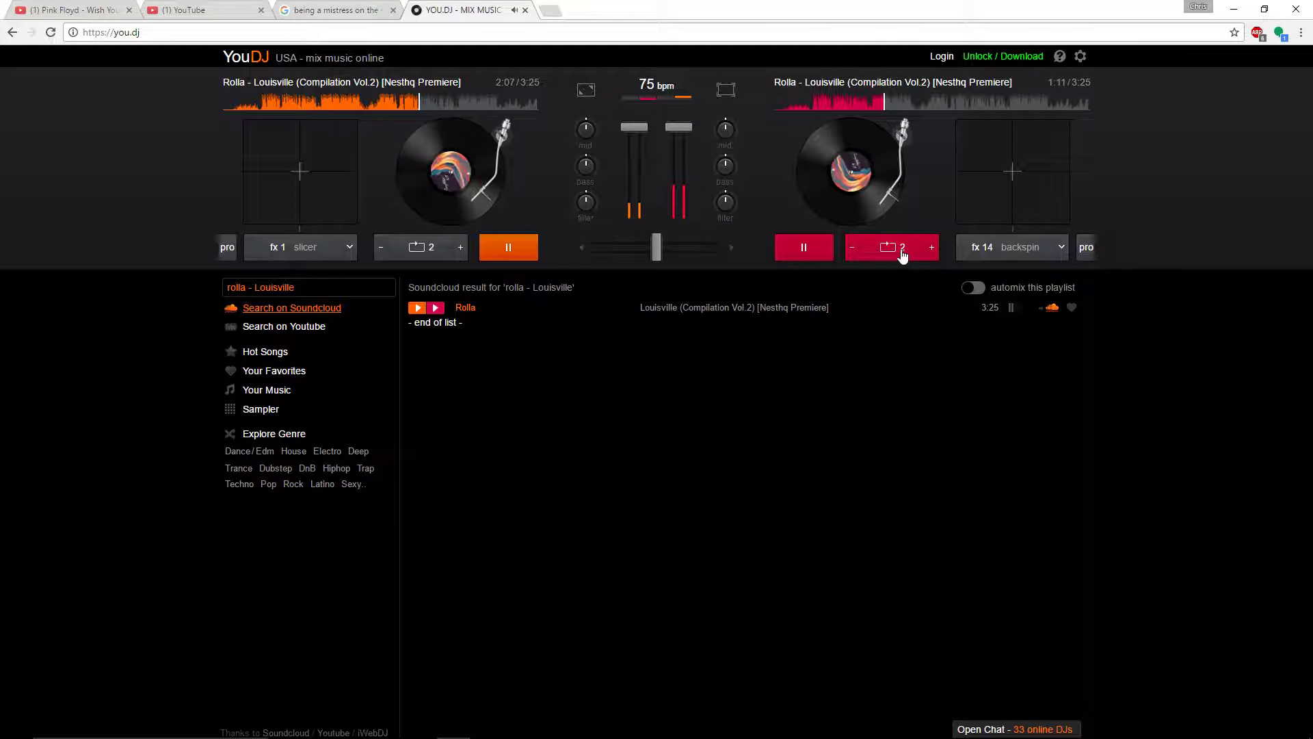
left_click(903, 253)
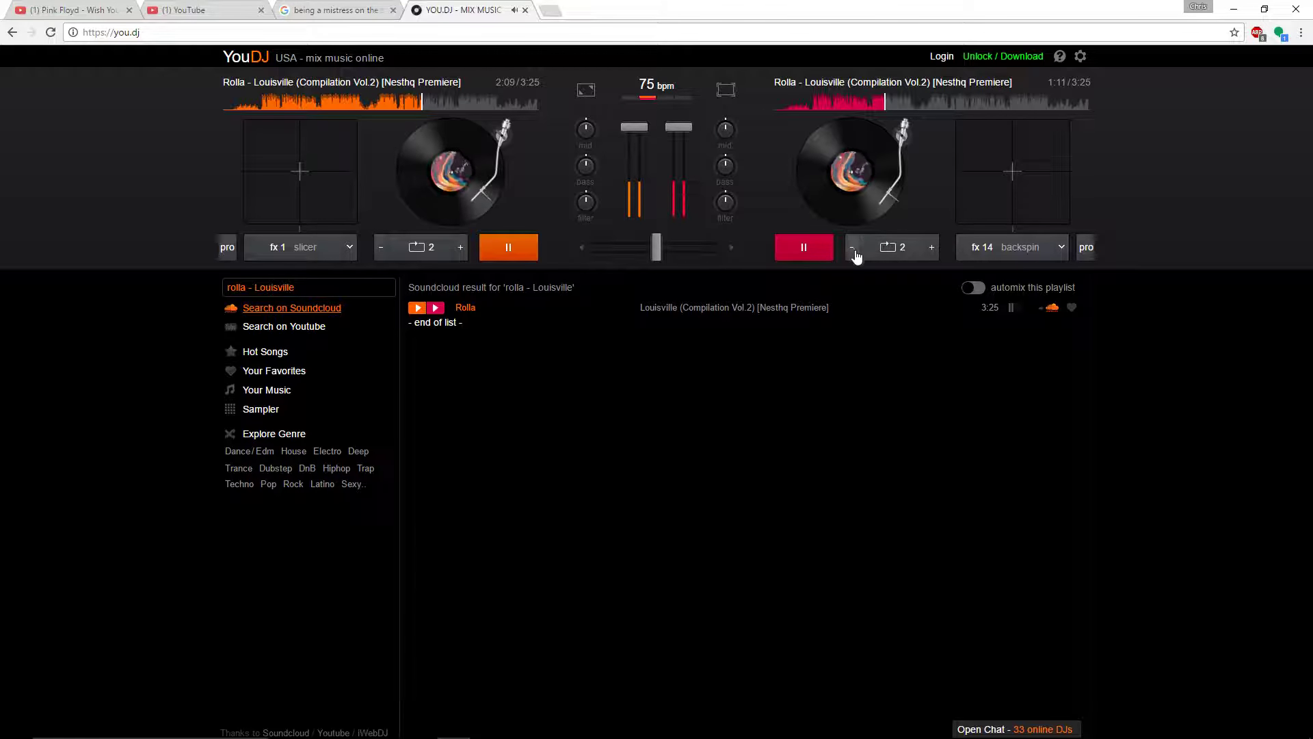
Set the second deck's loop length to 1 and loop the playing section twice, releasing the loop each time
left_click(931, 251)
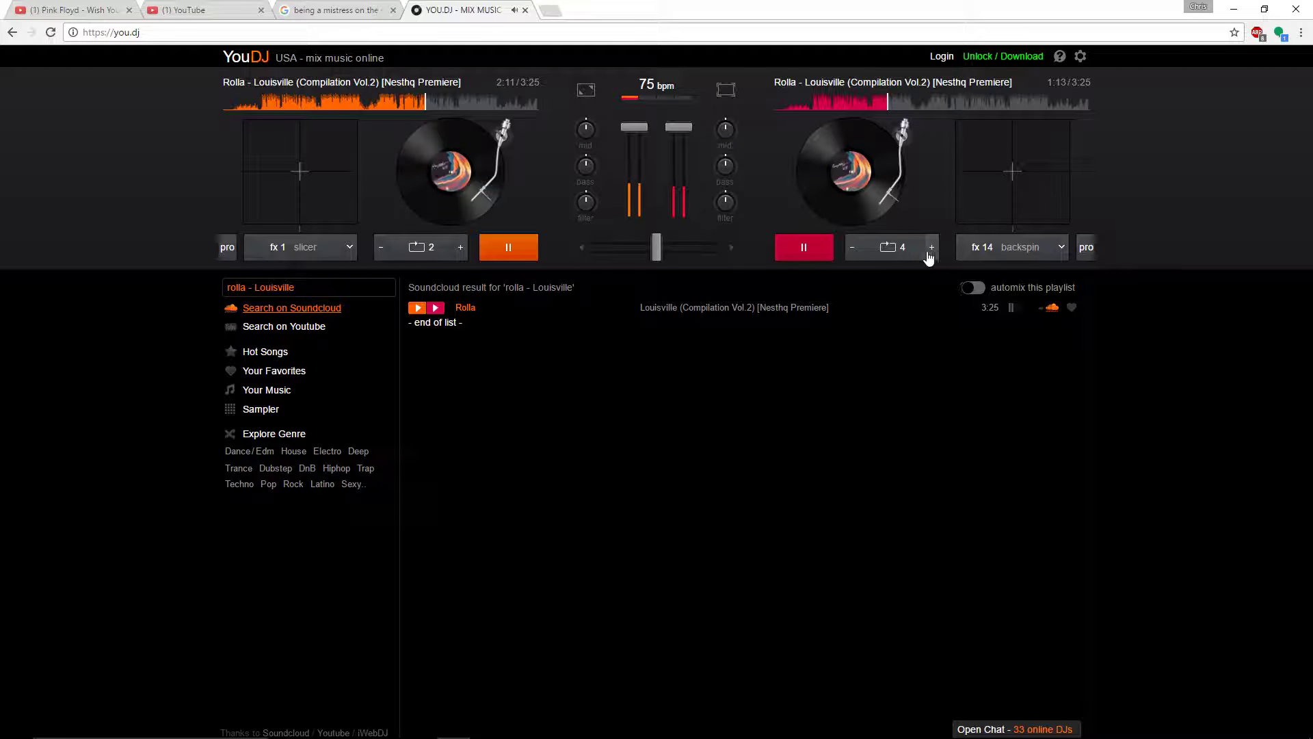
left_click(852, 250)
left_click(852, 251)
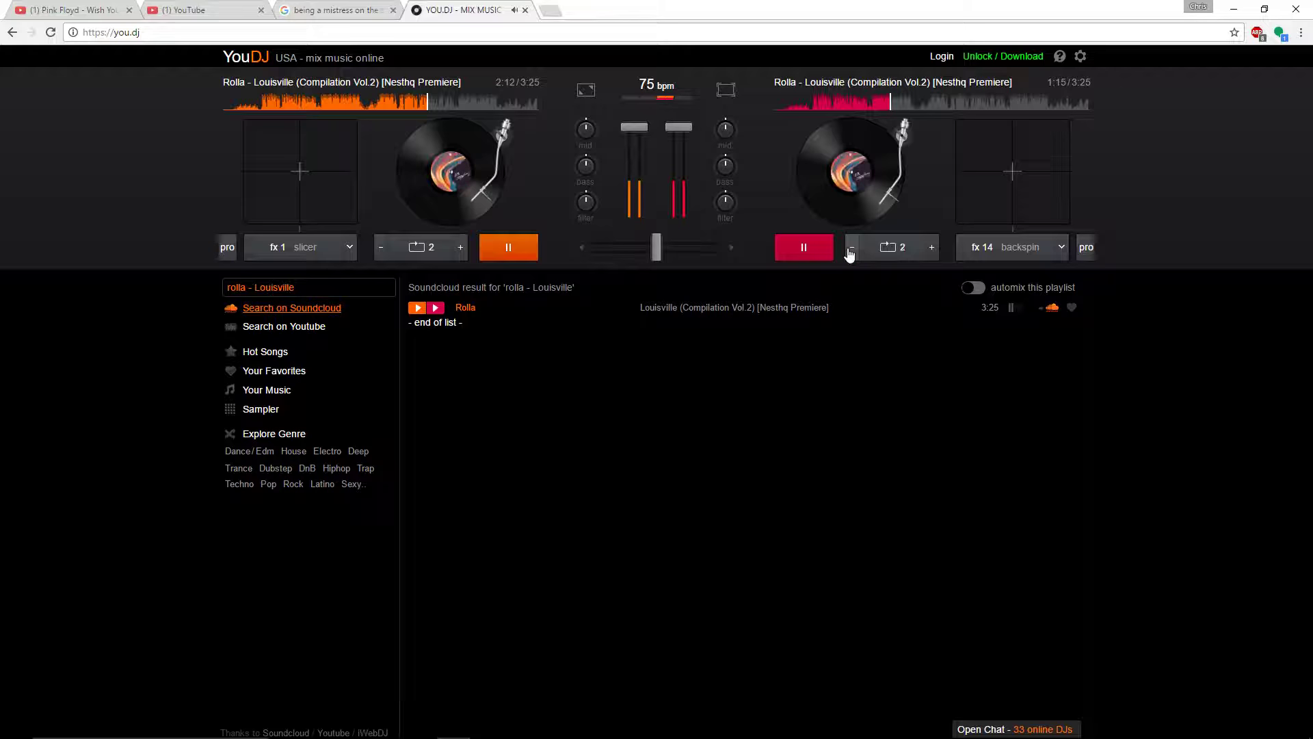
left_click(893, 251)
left_click(894, 250)
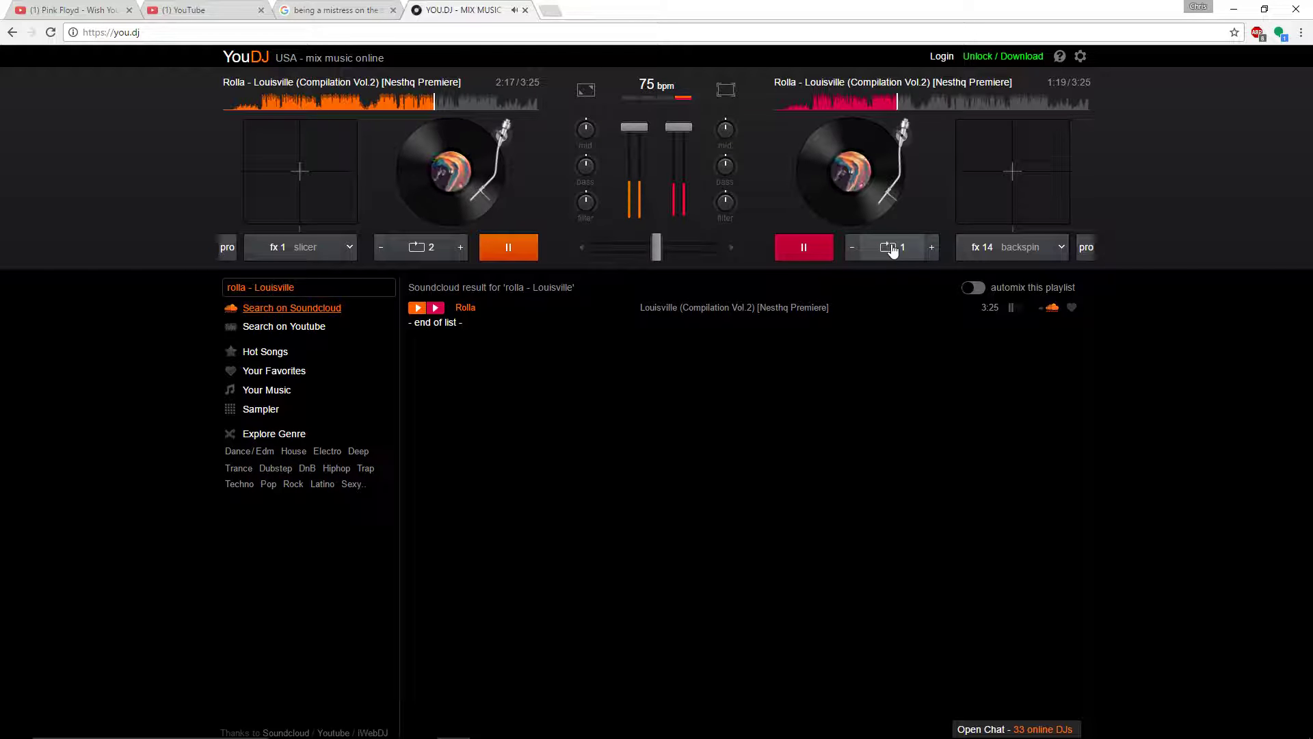
left_click(893, 250)
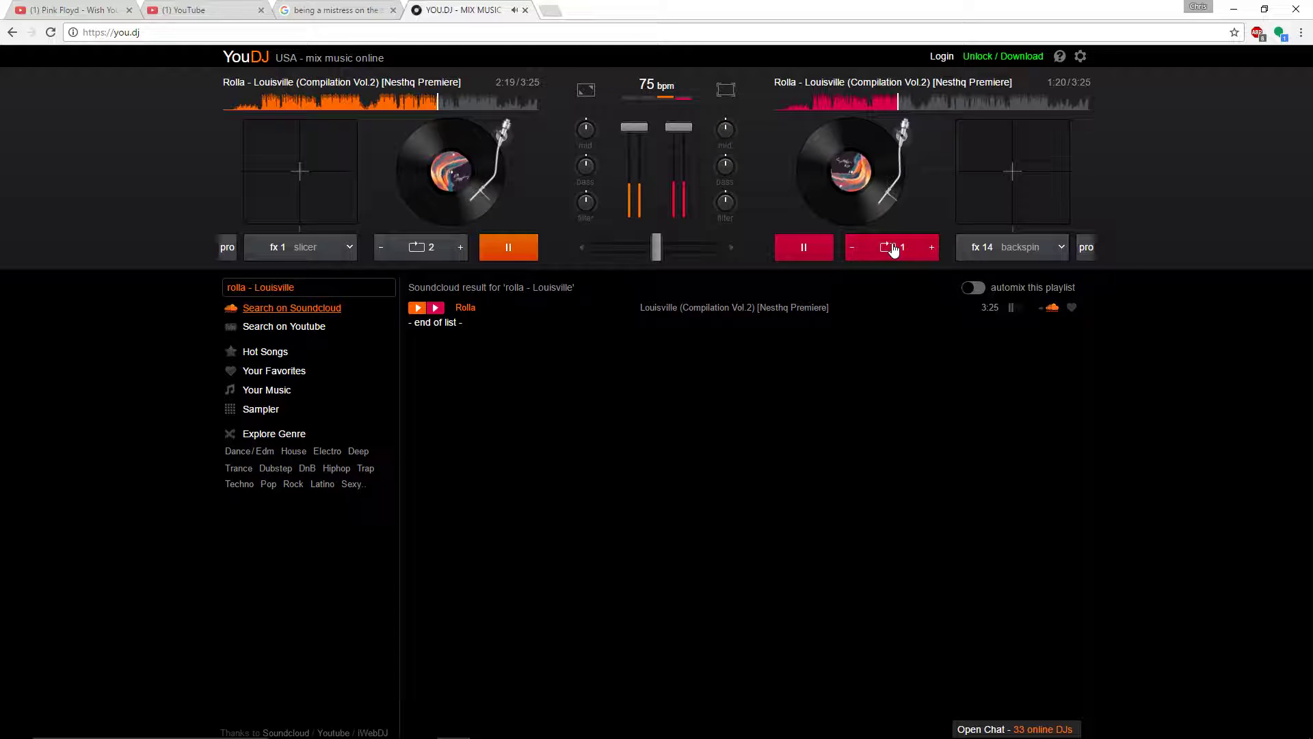
left_click(894, 251)
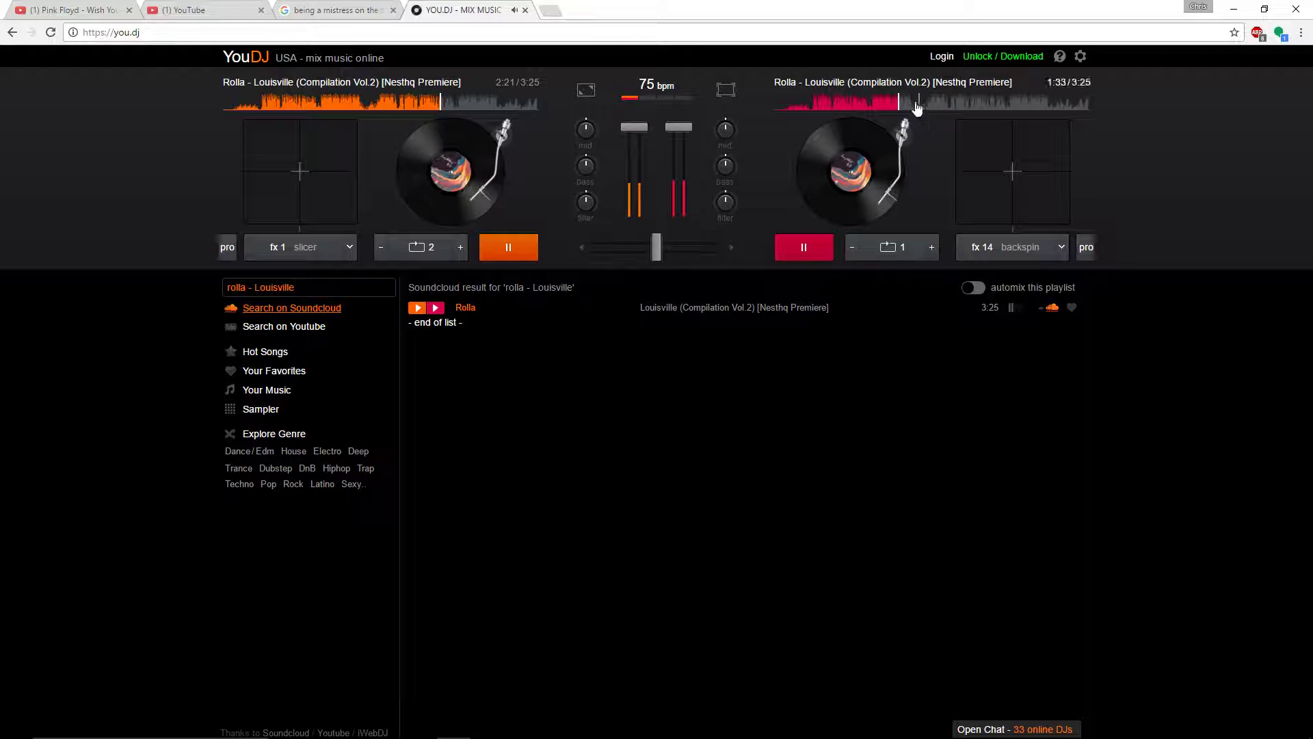
Bring the second deck back to about 0:24, loop it at length 2, and release the loop
left_click(813, 106)
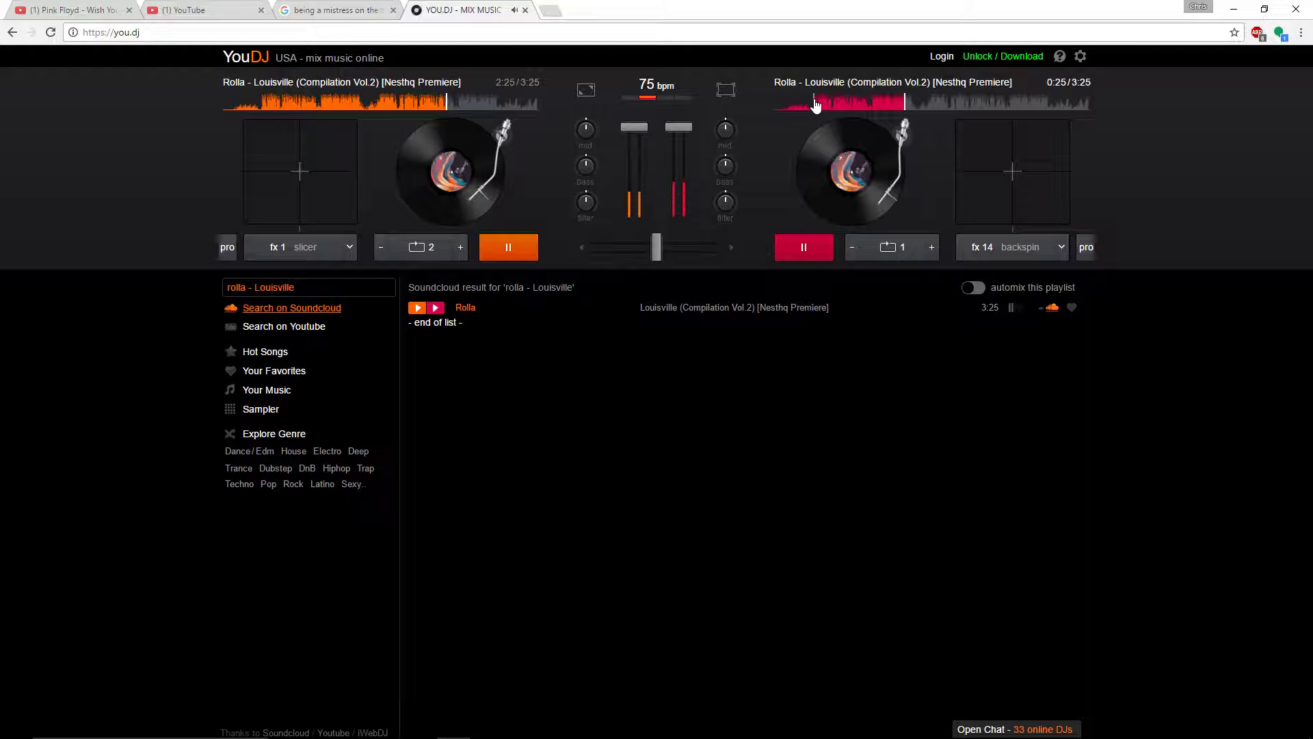
left_click(811, 106)
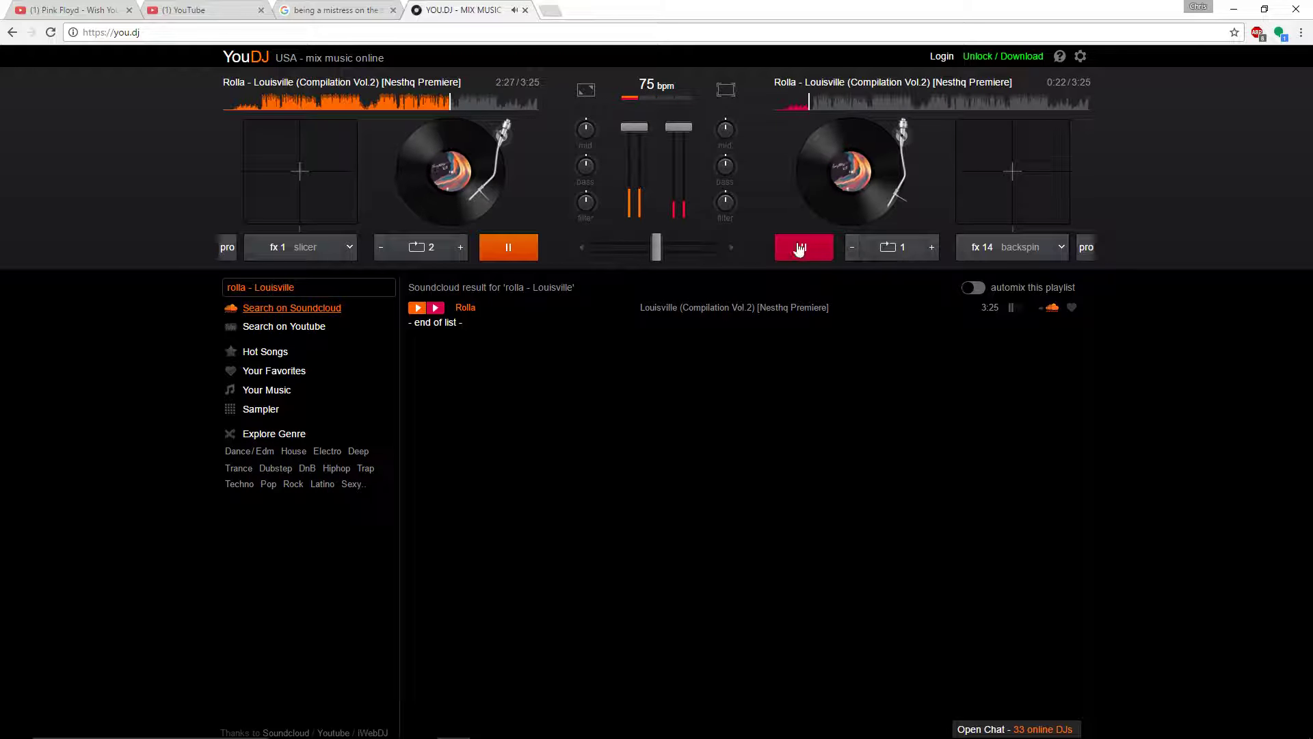
left_click(891, 250)
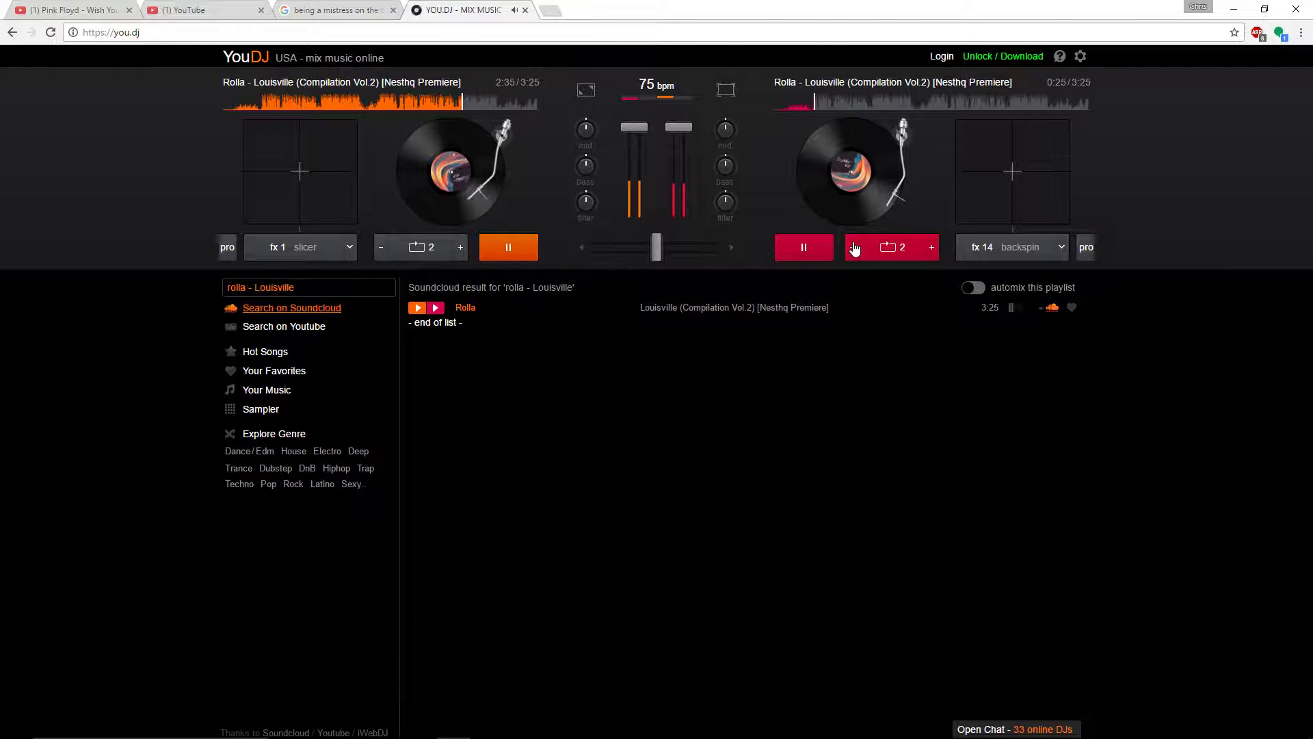
left_click(863, 256)
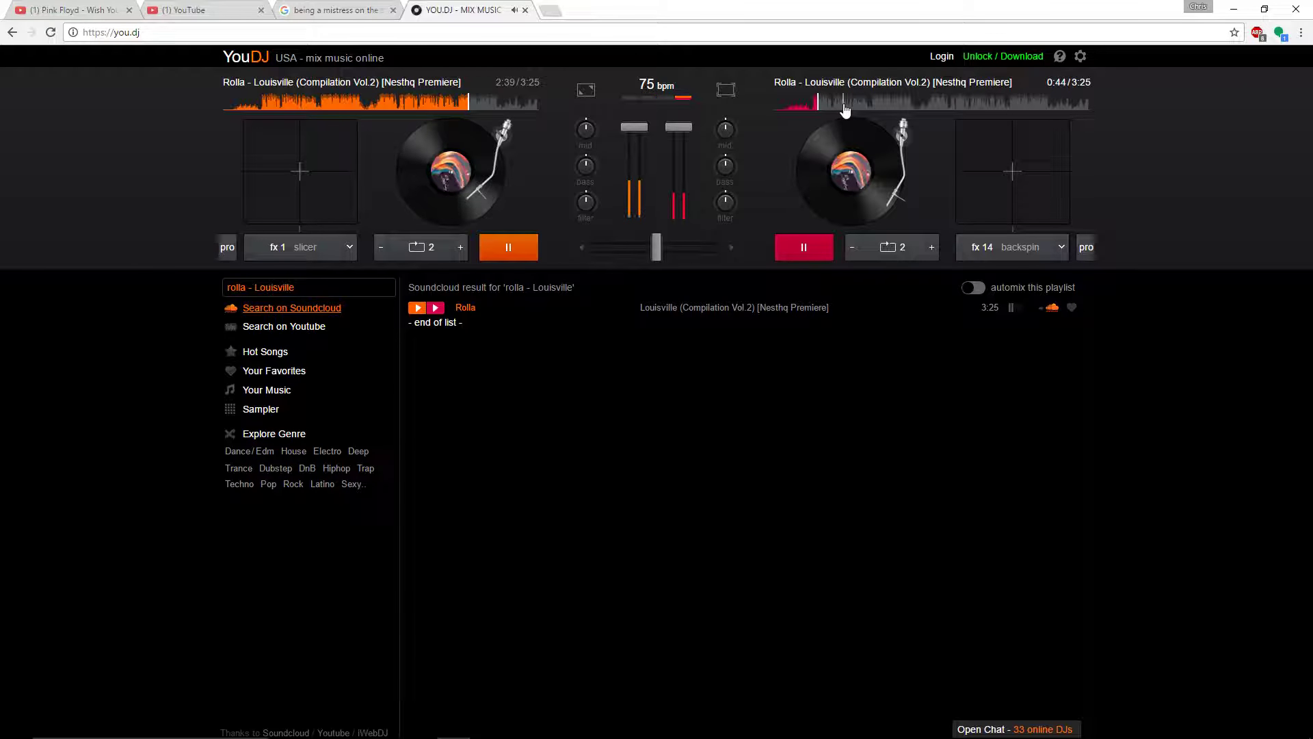
Restart the second deck from about 0:37, and cut the crossfader fully to the first deck and back to centre
left_click(851, 104)
left_click(857, 106)
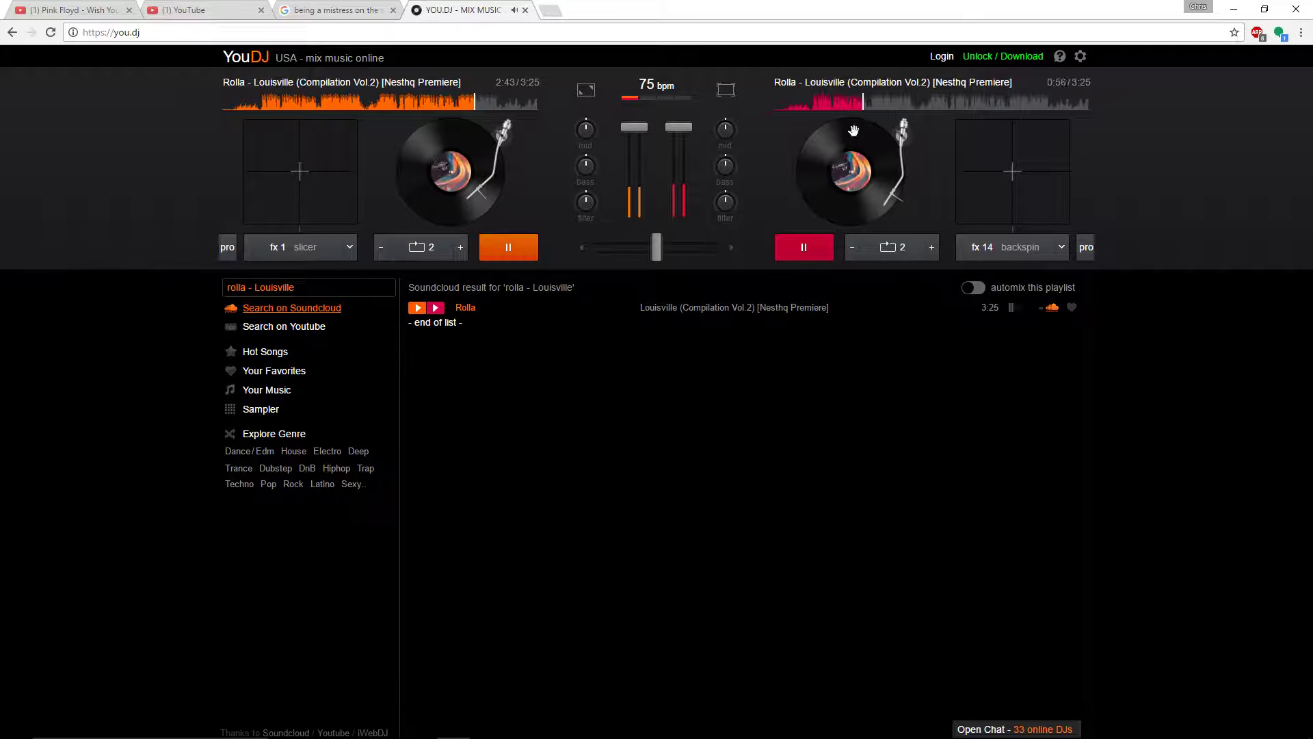
left_click(821, 249)
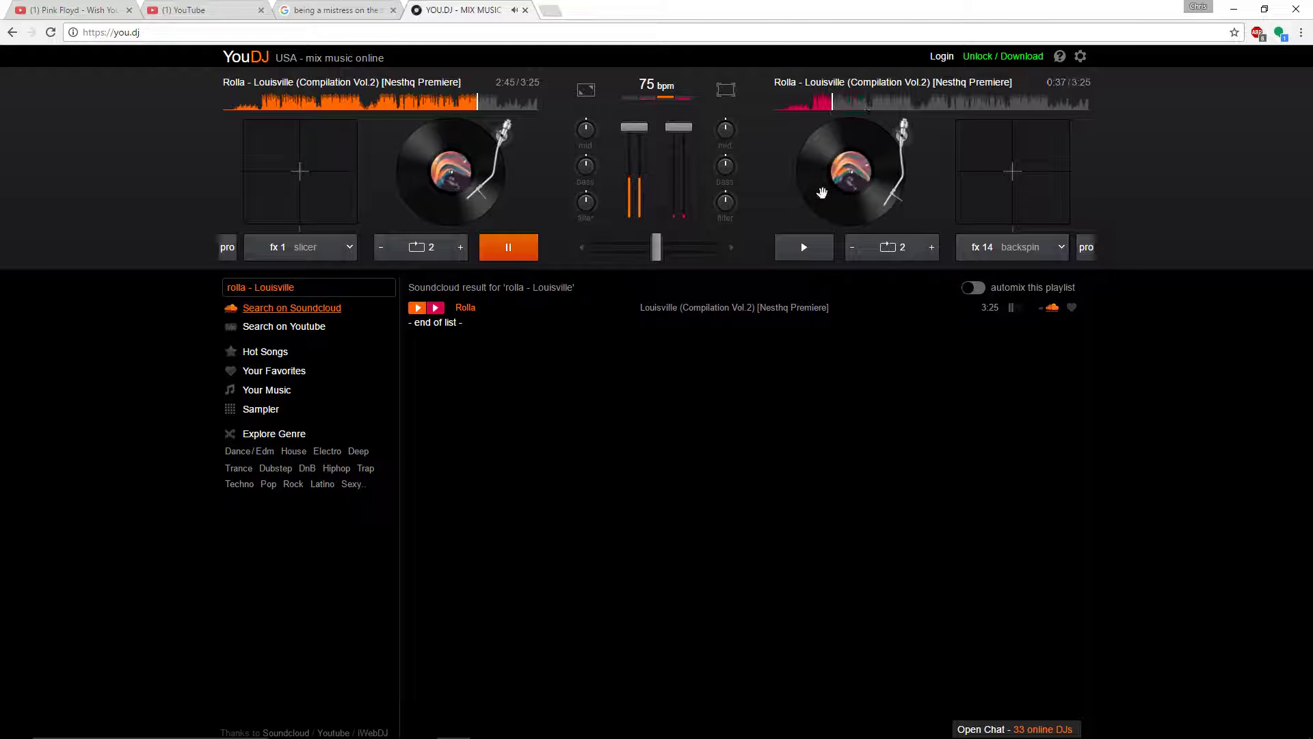
left_click(821, 257)
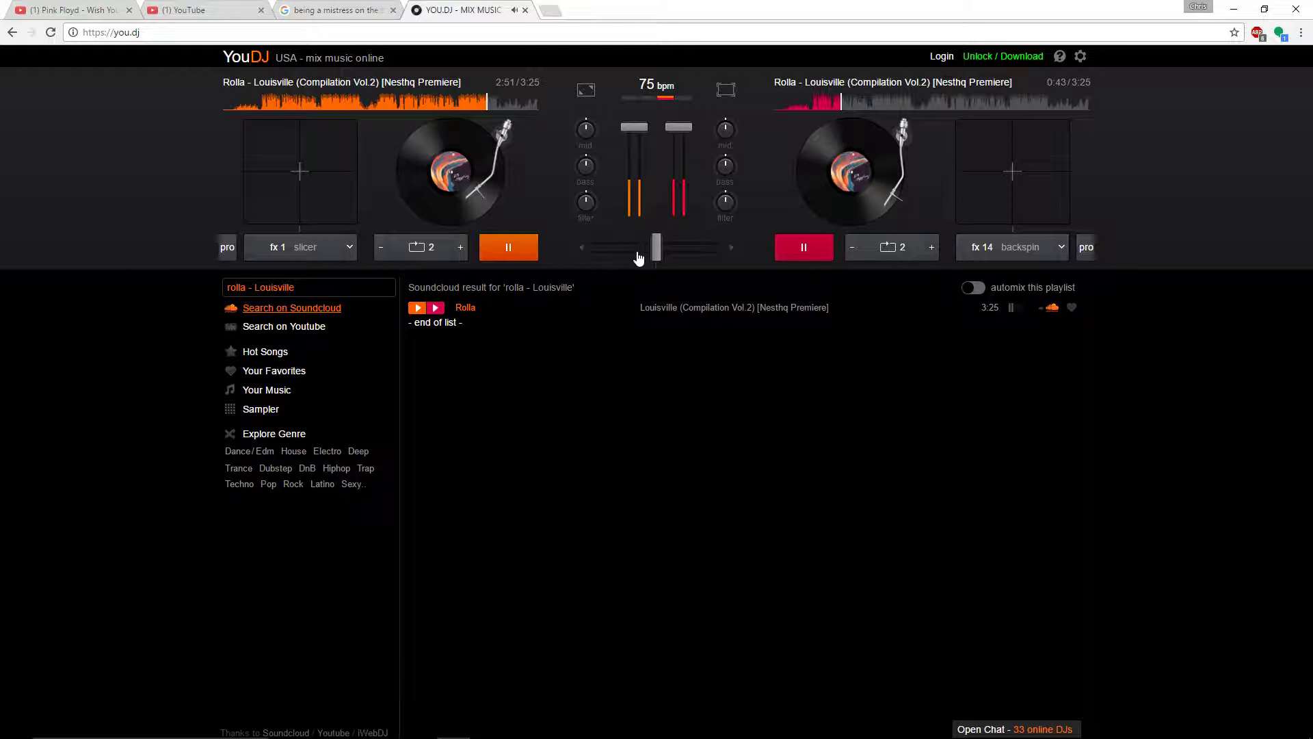
left_click_drag(659, 253, 141, 346)
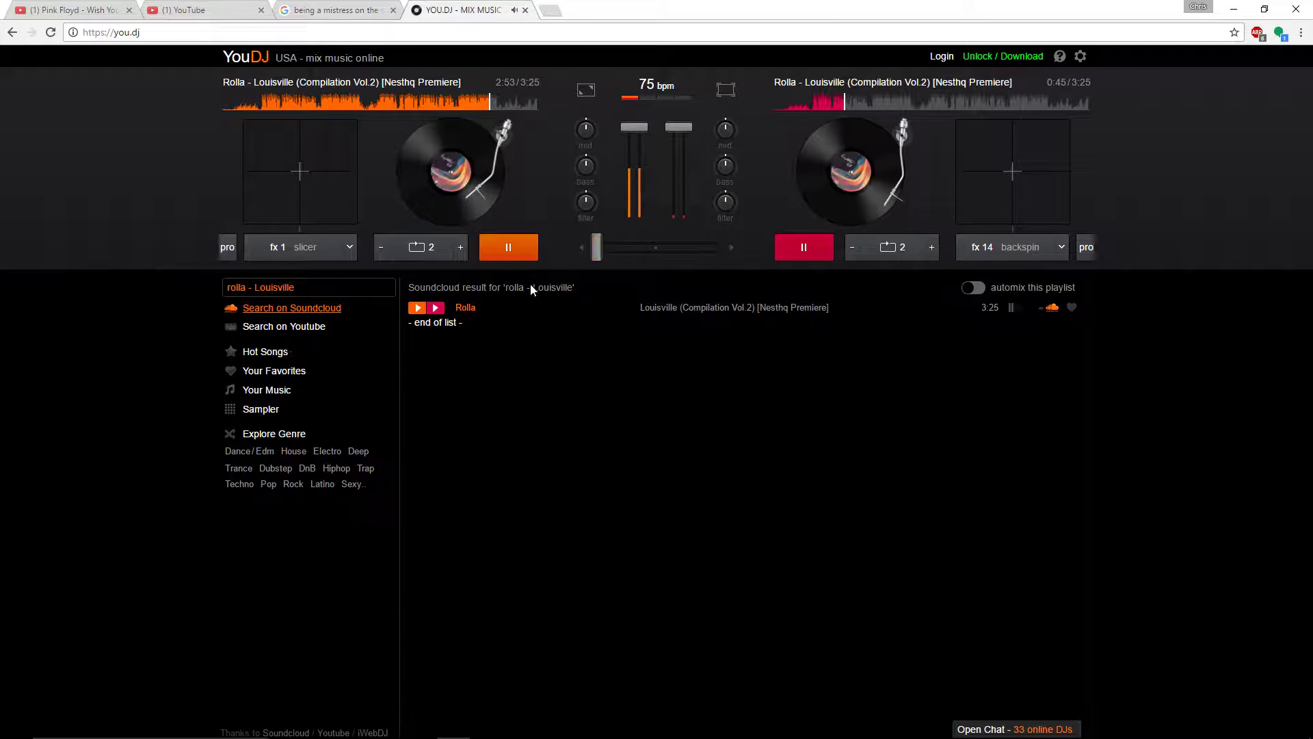
left_click(656, 255)
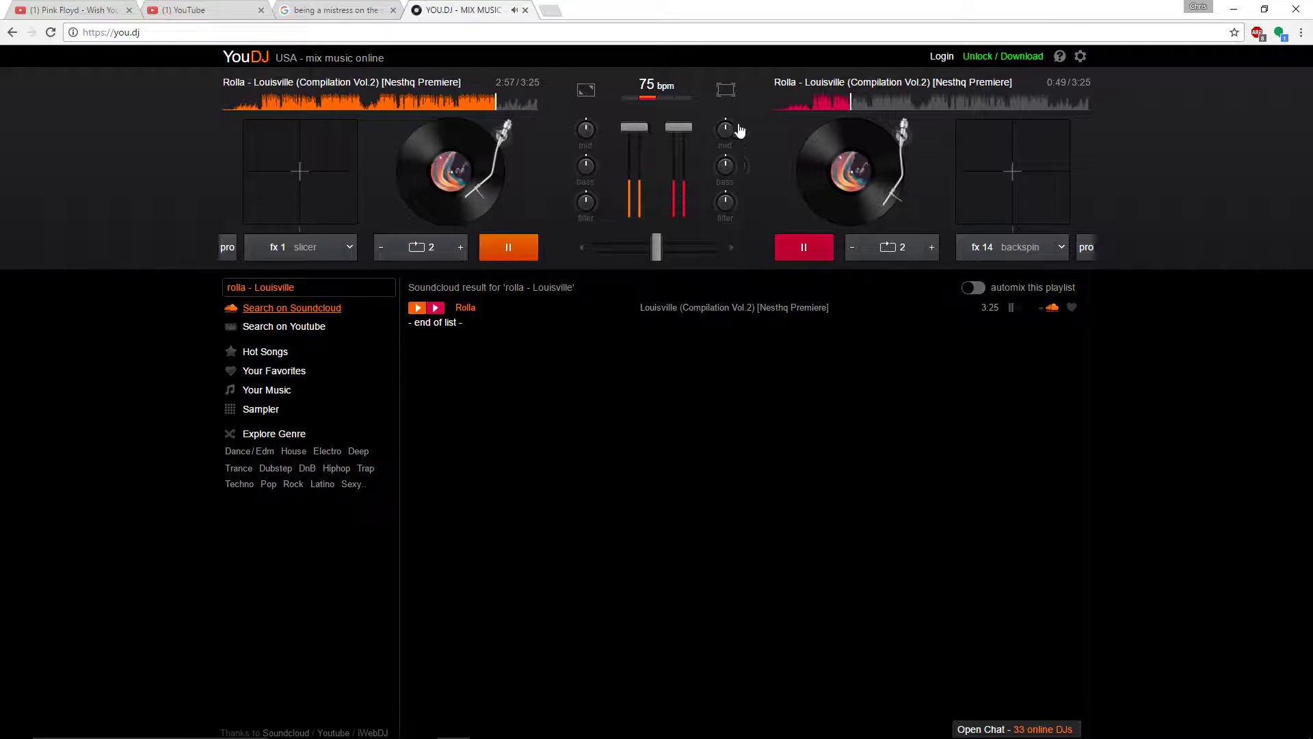
Loop both decks at length 2, briefly releasing and re-engaging the second deck's loop, and release both loops
left_click(862, 253)
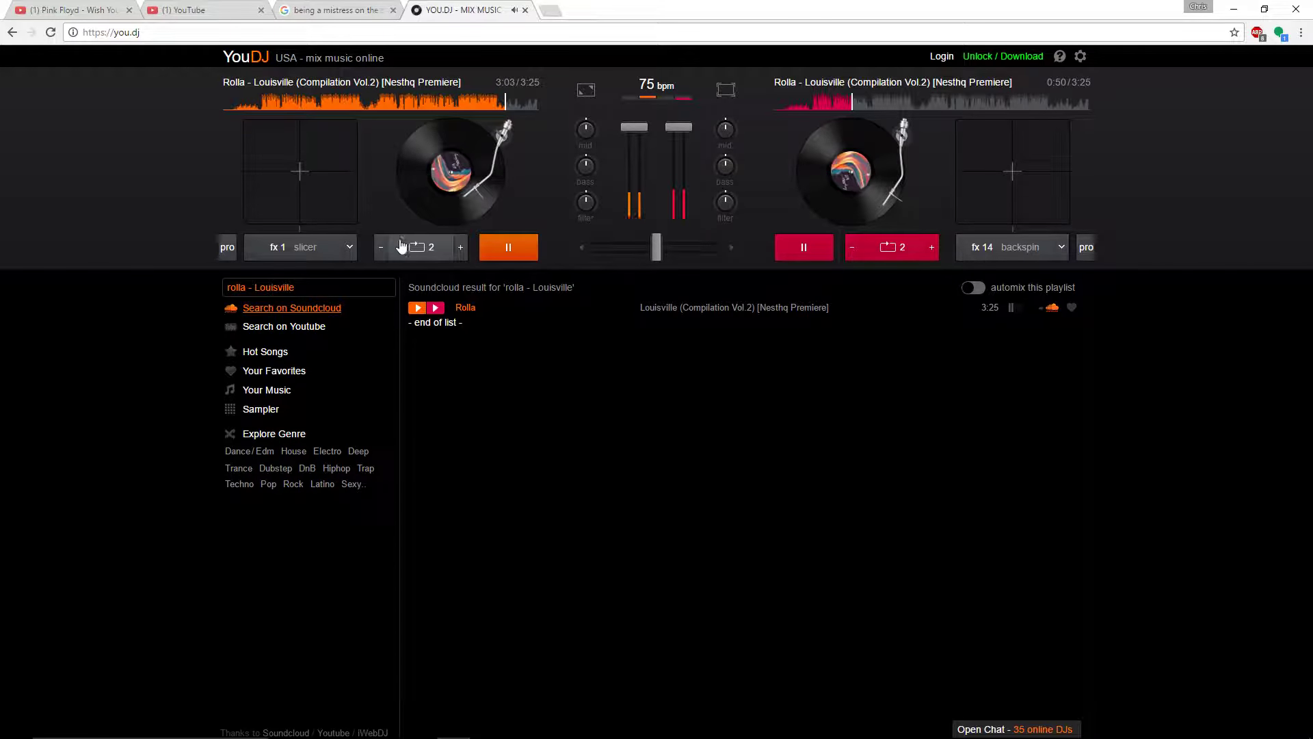
left_click(426, 248)
left_click(892, 248)
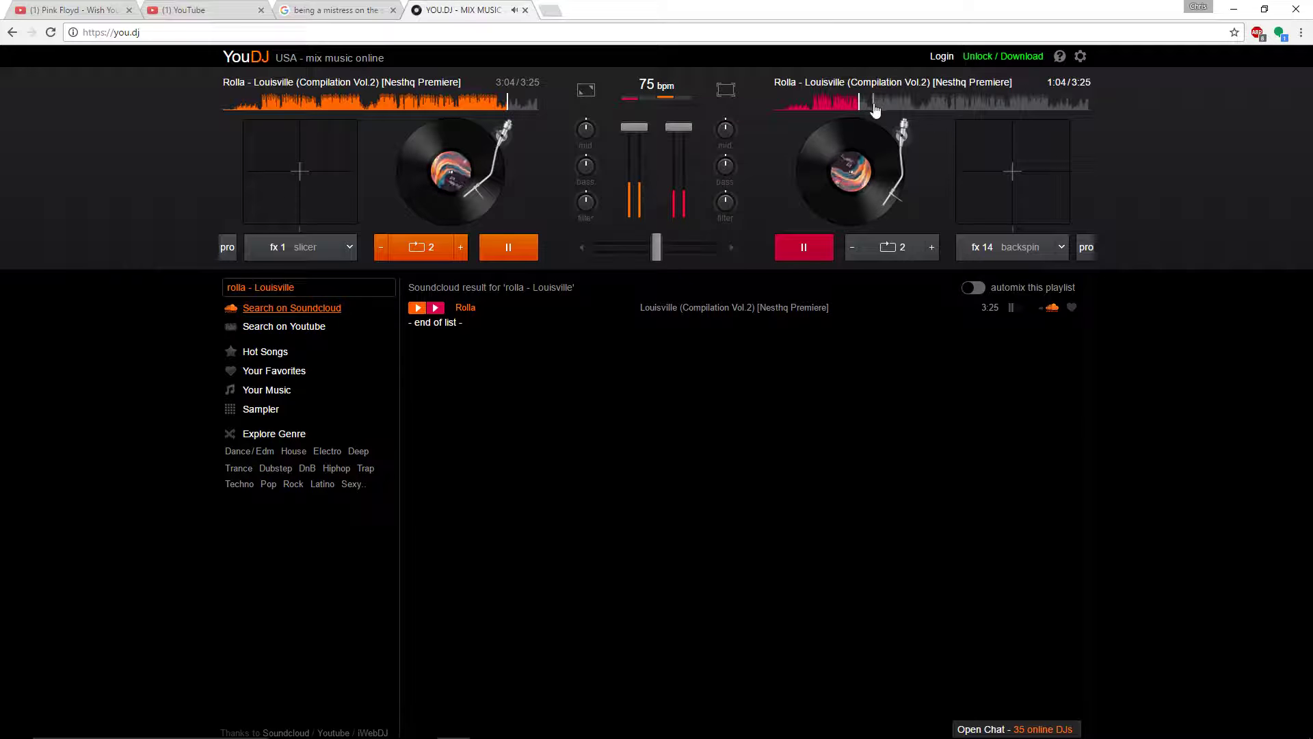
left_click(892, 248)
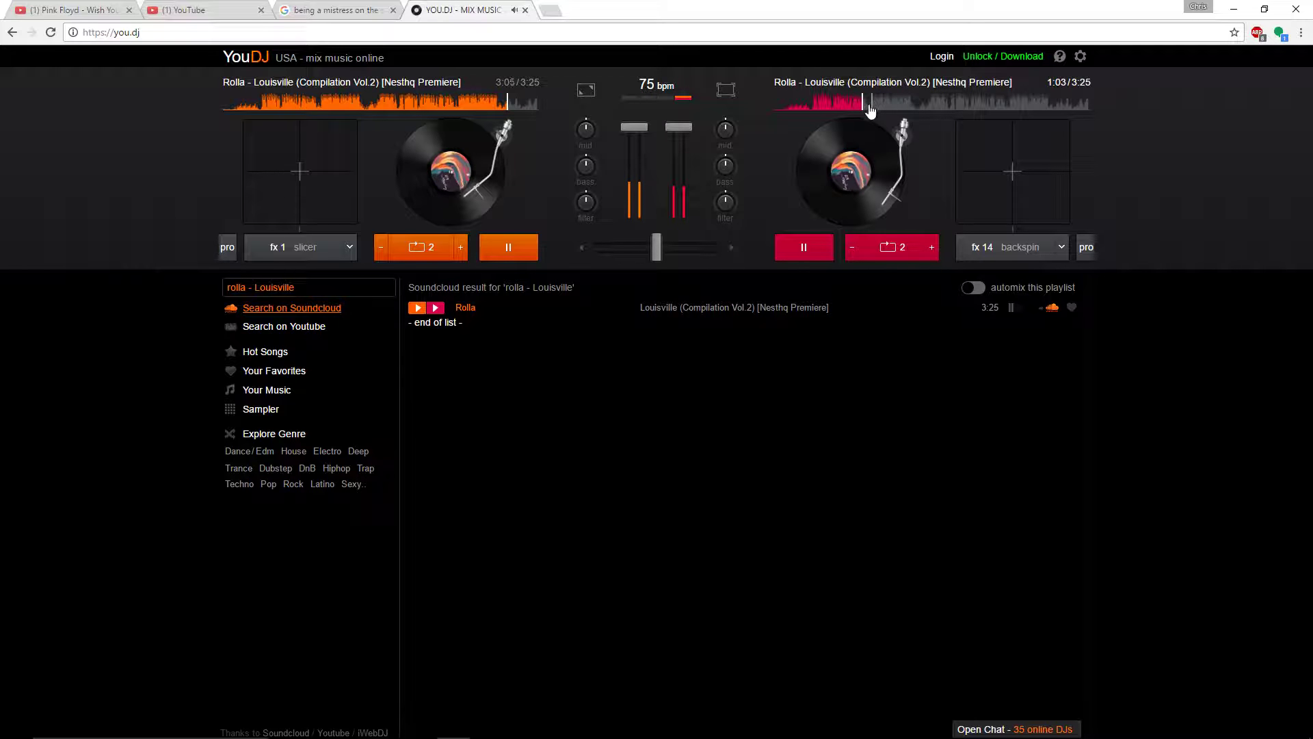
left_click(891, 248)
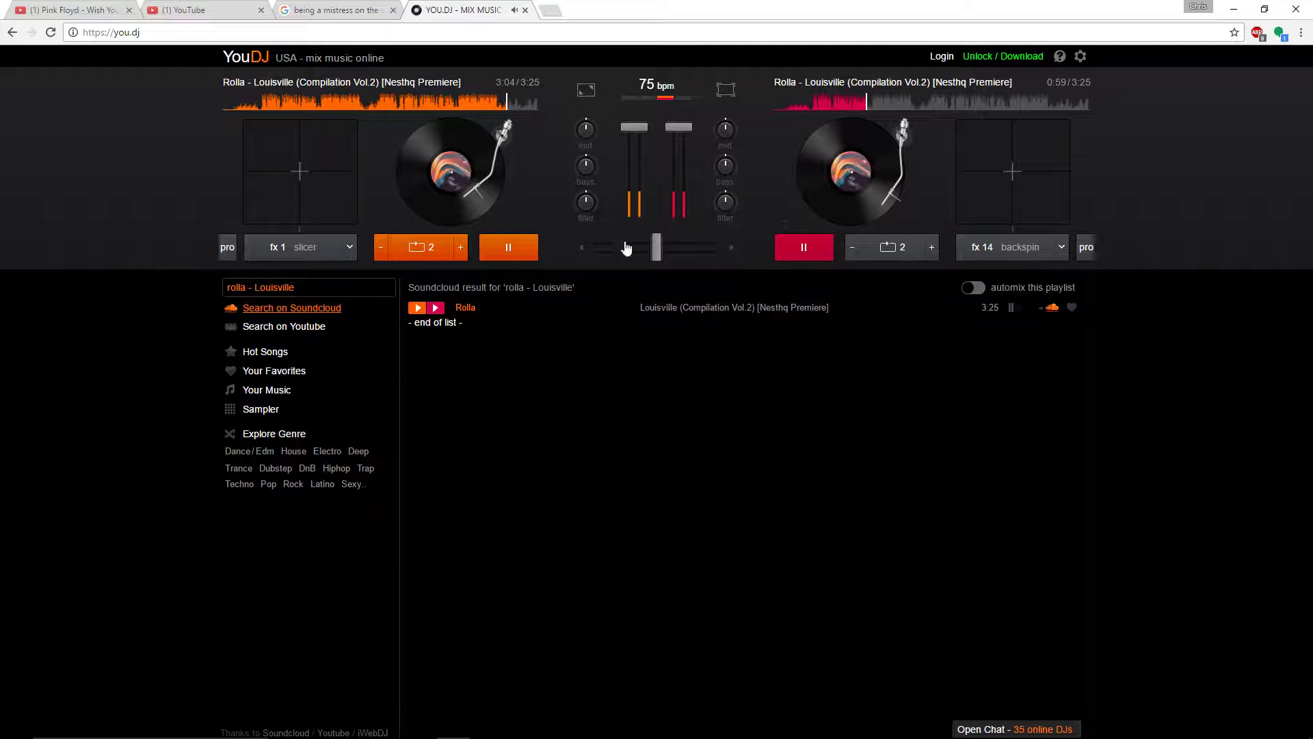
left_click(420, 247)
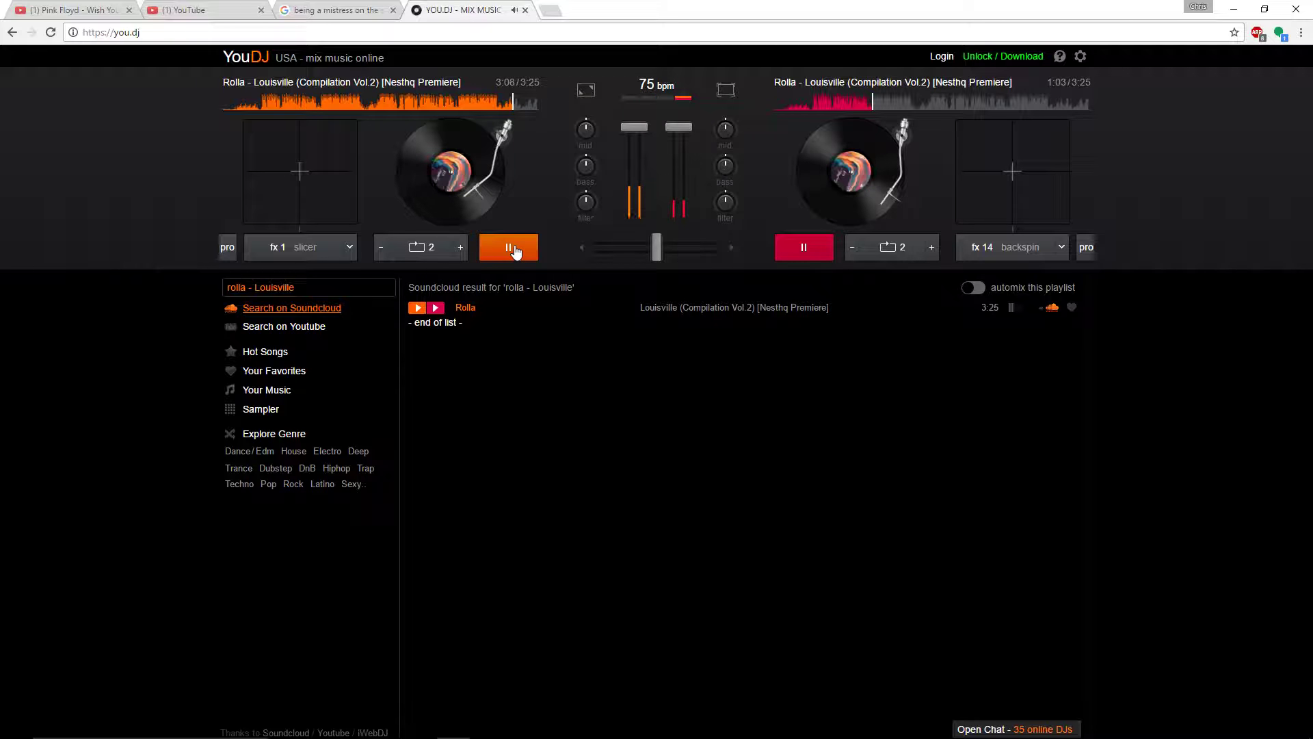
Pause the first deck, cue it at about 1:29, and resume its playback
left_click(378, 103)
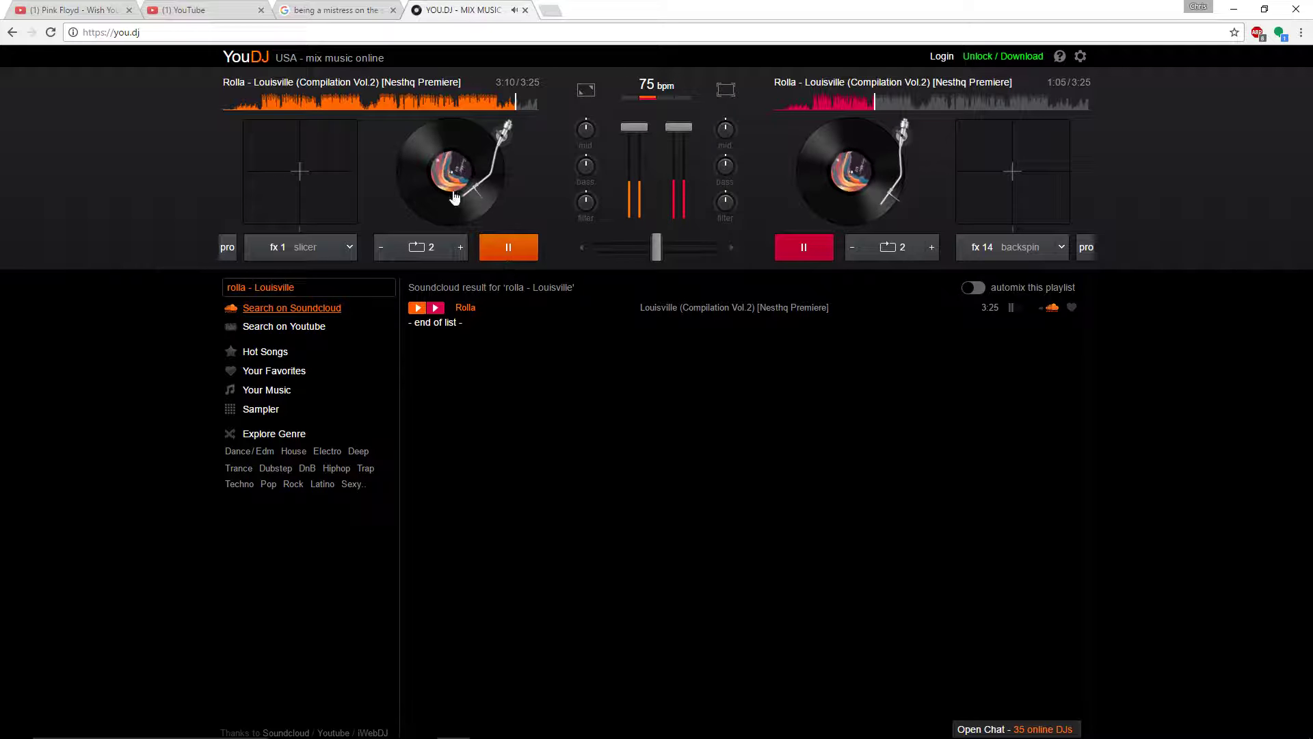
left_click(380, 104)
left_click(493, 245)
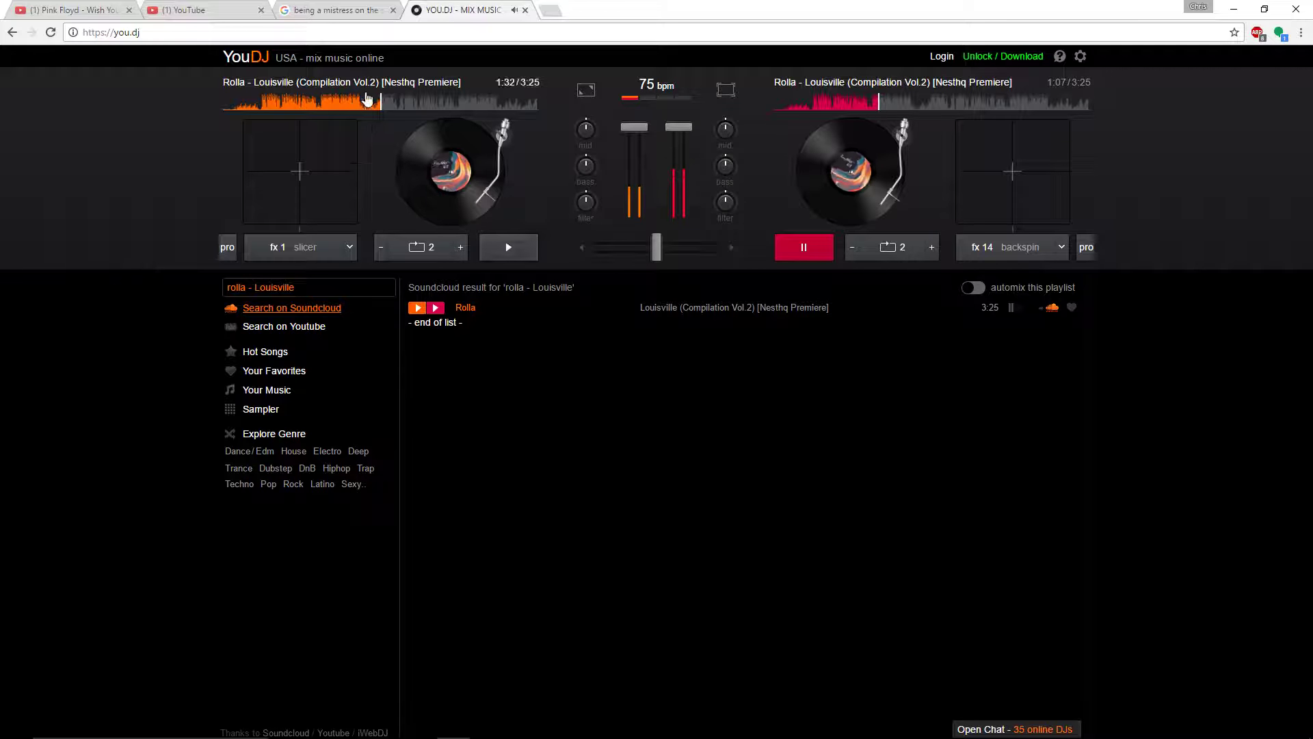
left_click(360, 105)
left_click(490, 252)
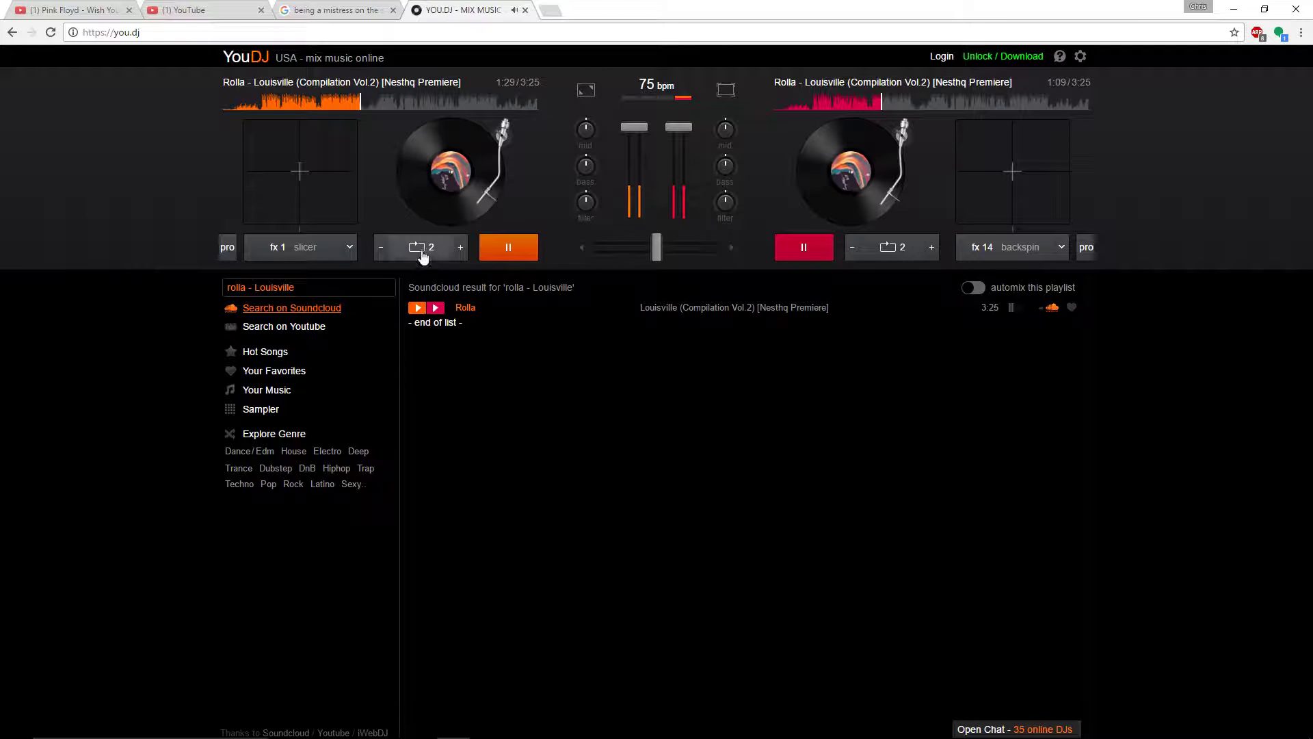
Set the first deck's loop length to 1, loop the playing section, and release the loop
left_click(381, 247)
left_click(418, 248)
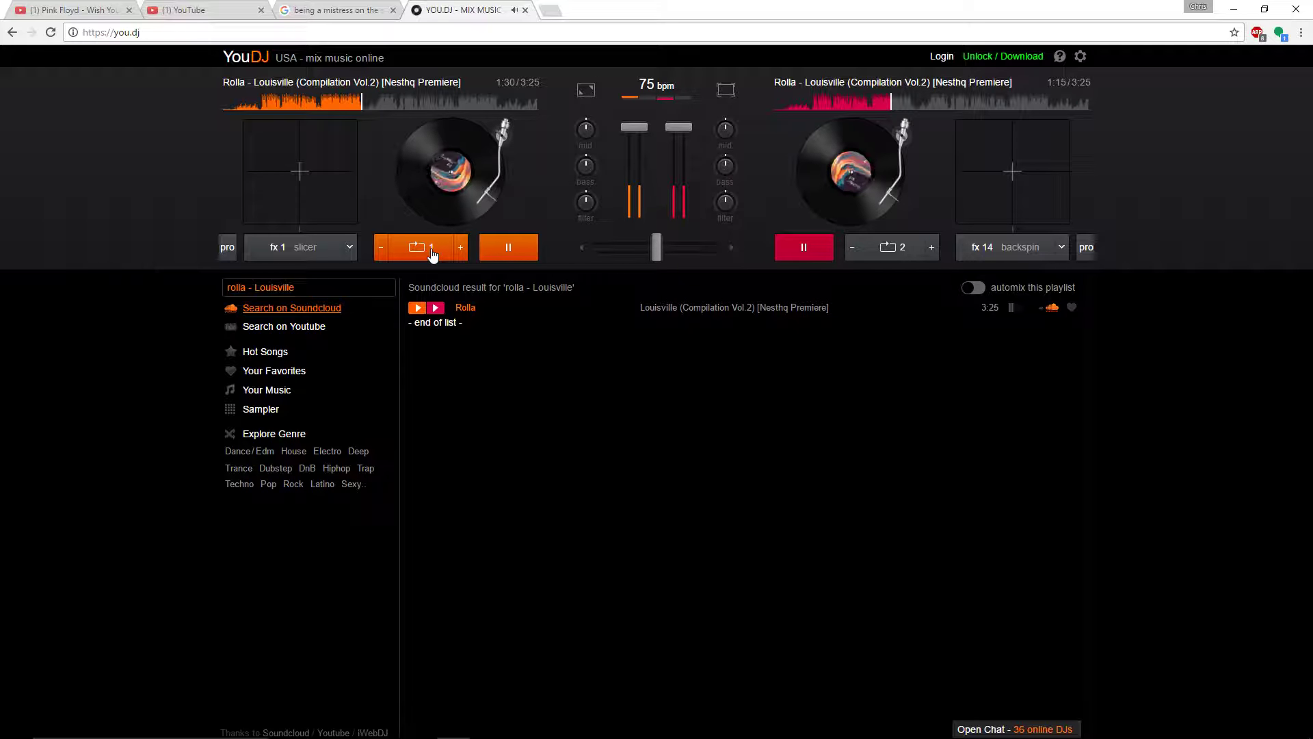
left_click(509, 248)
left_click(445, 252)
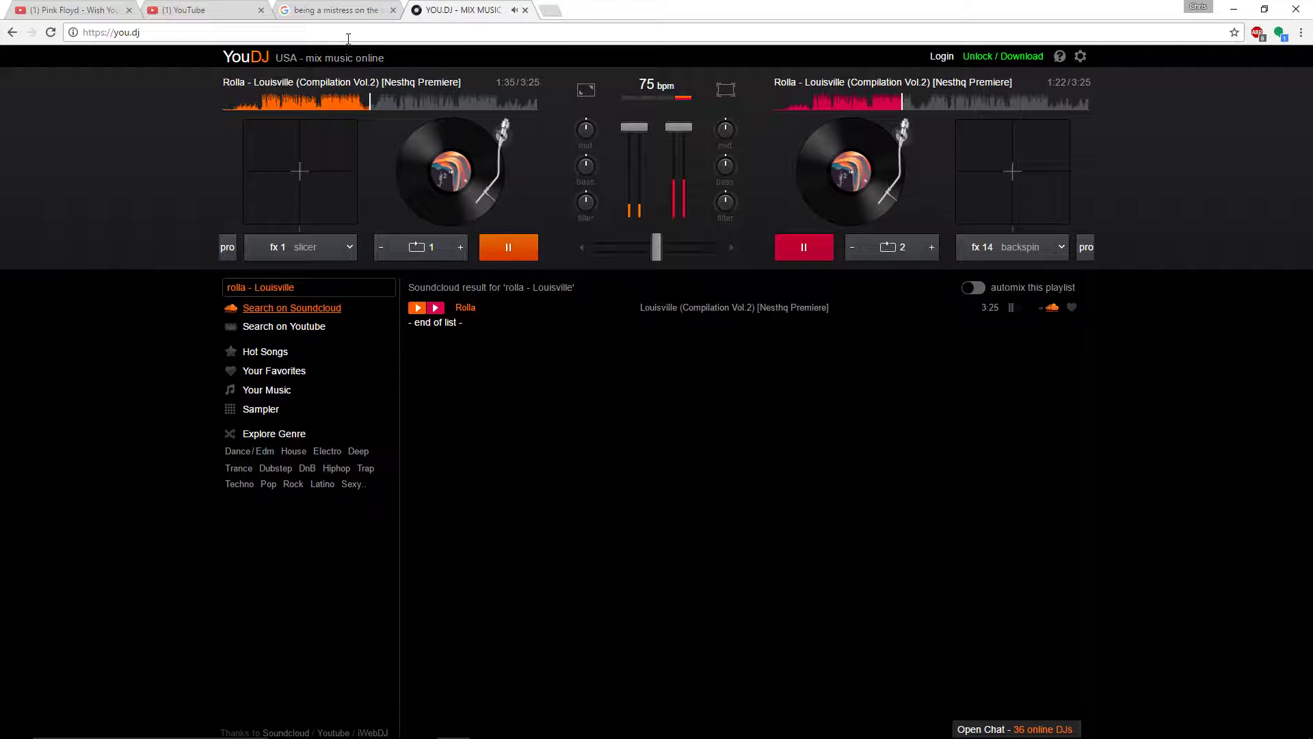
Pause the first deck, cue it at about 0:38, and start it playing again
left_click(302, 109)
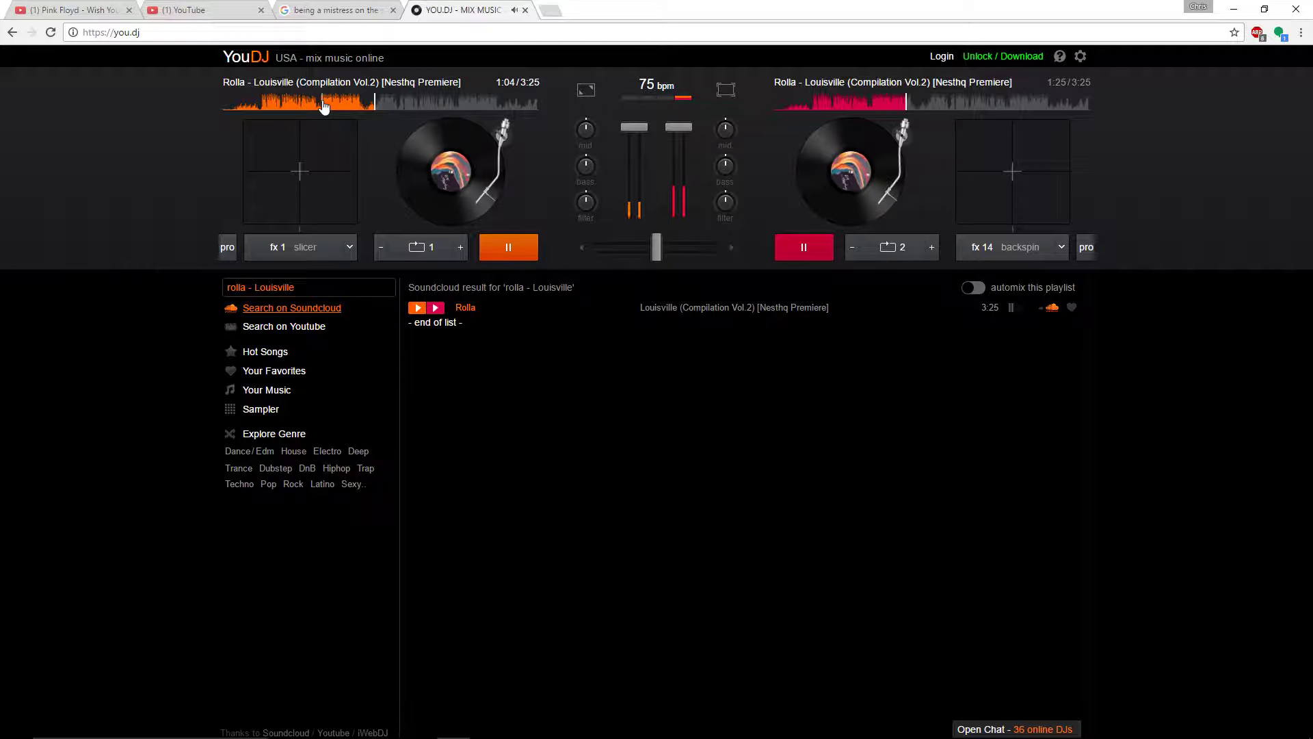
left_click(327, 106)
left_click(499, 253)
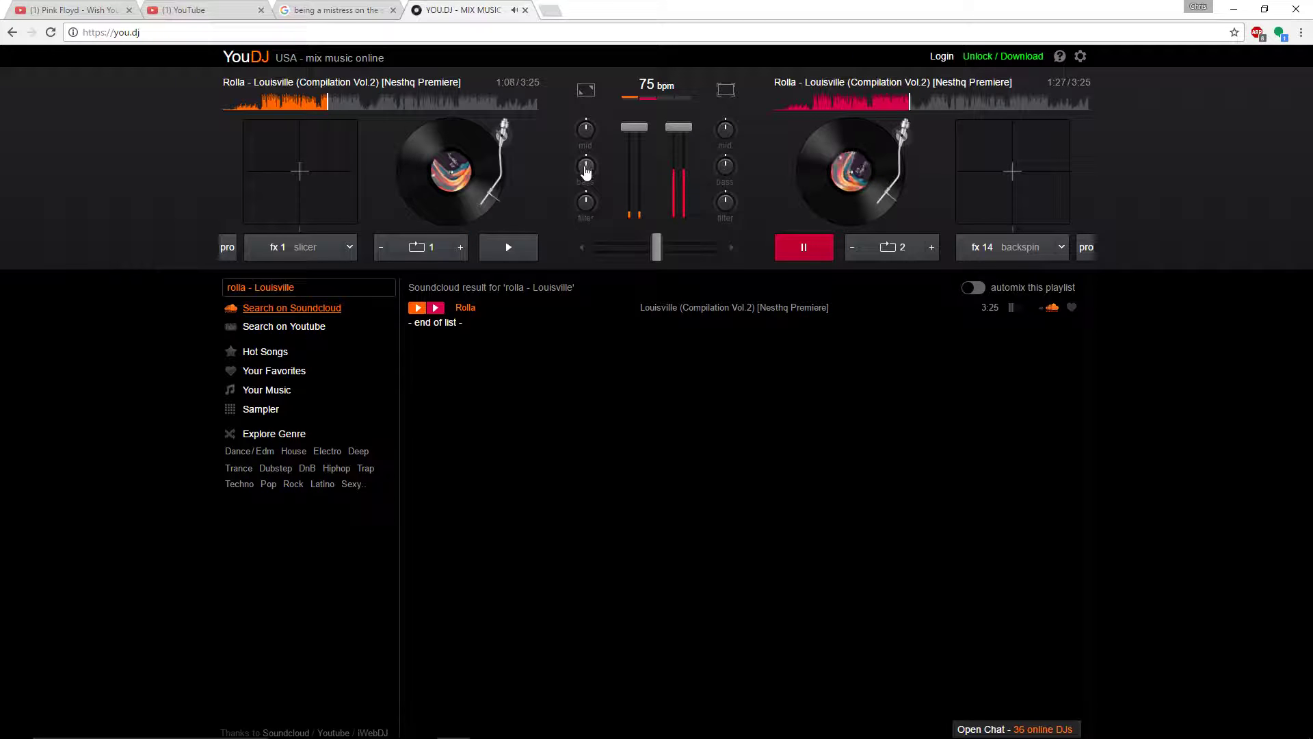
left_click(284, 105)
left_click(513, 258)
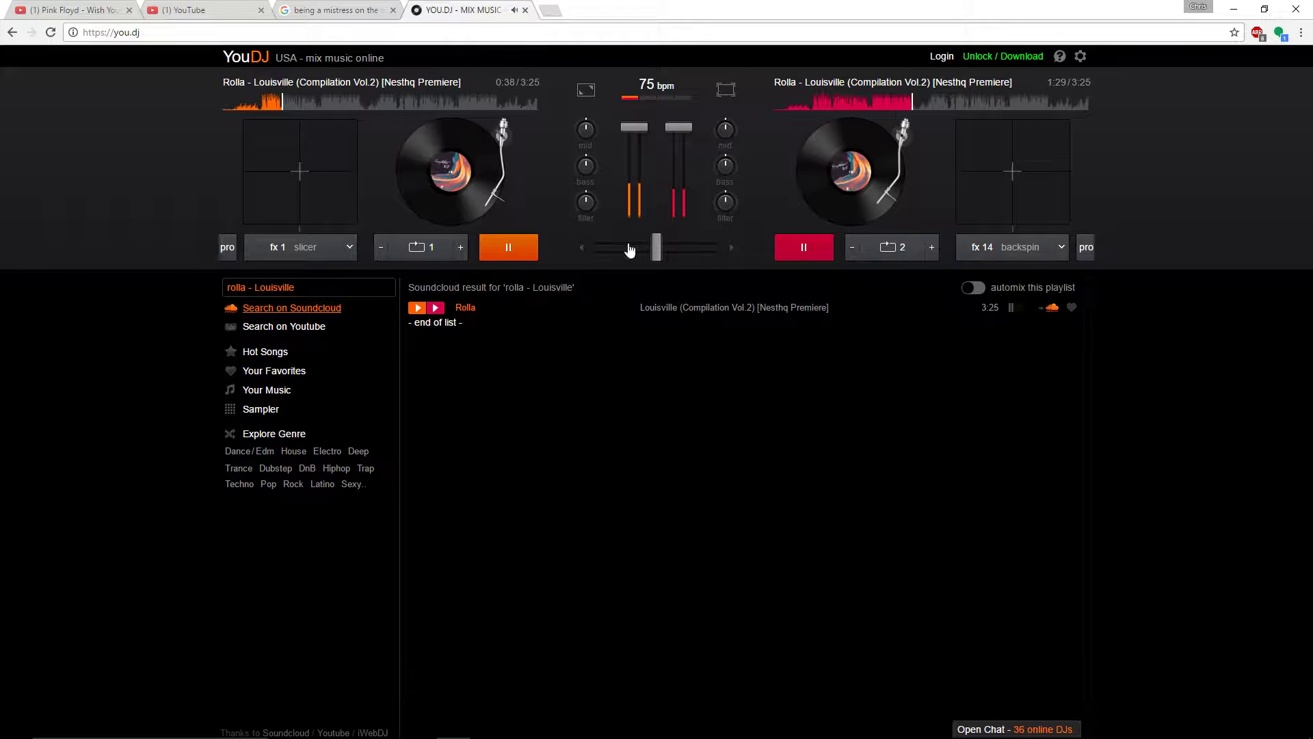
Loop the second deck at length 2, release the loop, jump it to about 2:33, and pause it
left_click(889, 247)
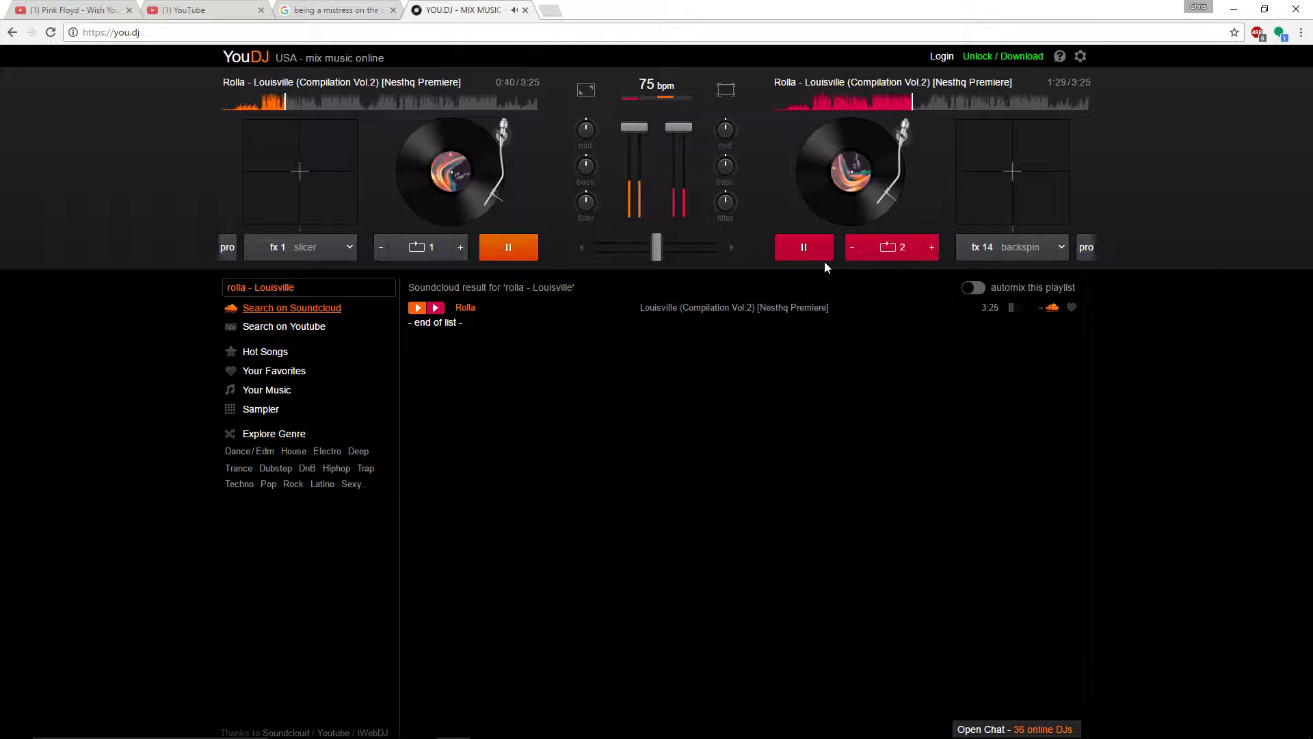
left_click(889, 247)
left_click(1012, 102)
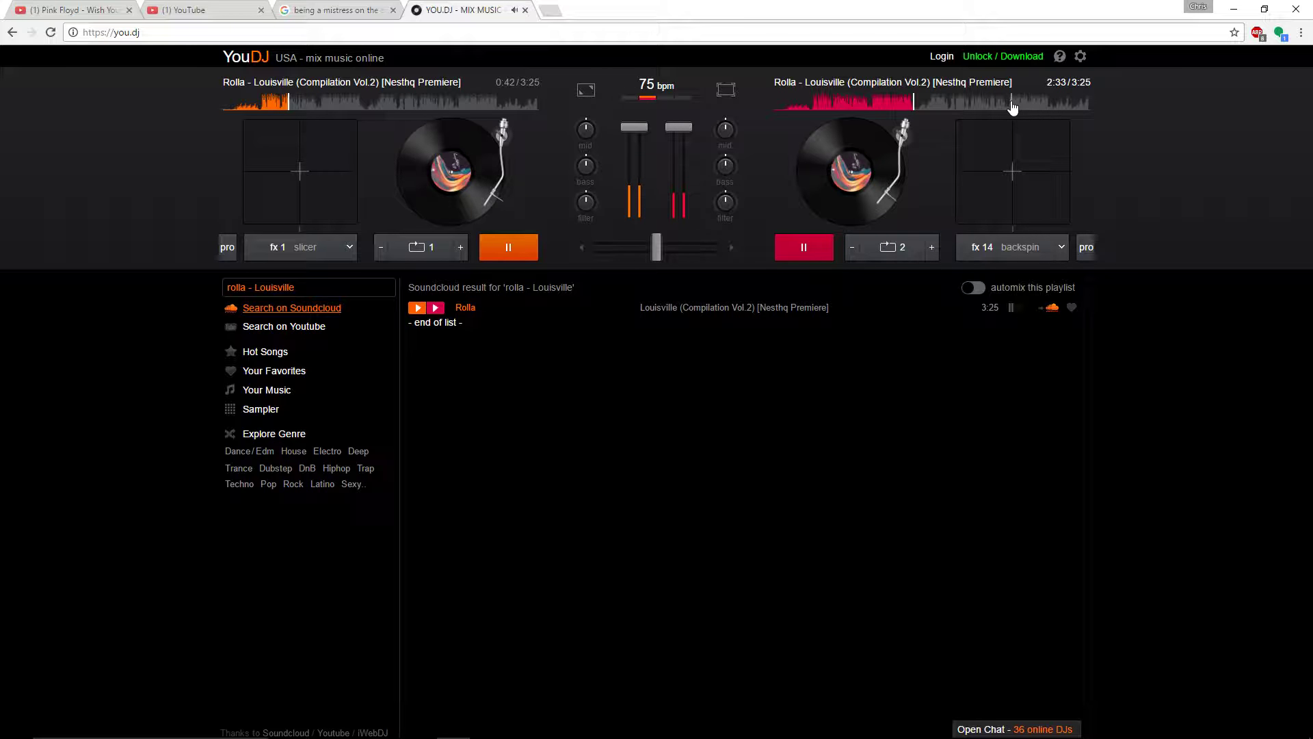
left_click(819, 253)
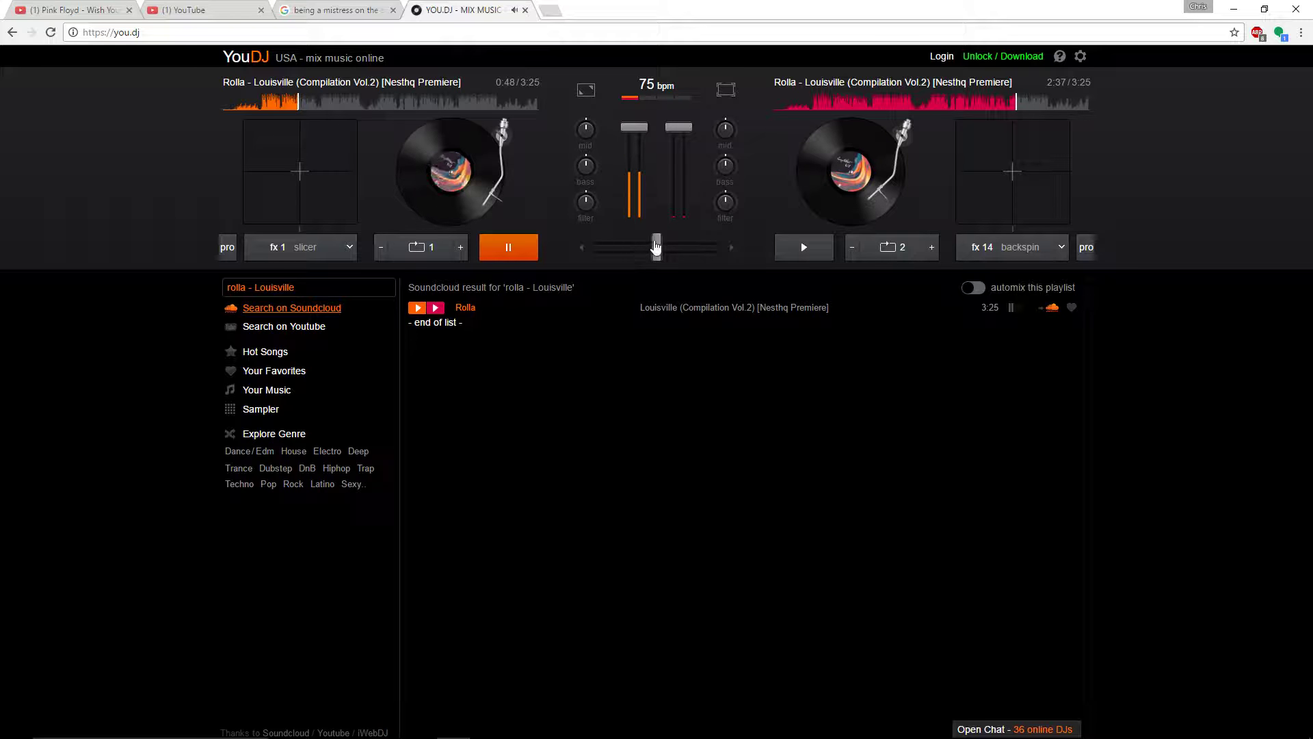
Move the crossfader fully to the first deck, then cut the second deck's bass and boost its mids
left_click_drag(656, 247, 596, 247)
left_click_drag(725, 166, 718, 195)
left_click_drag(674, 130, 684, 98)
Cue the paused second deck at about 0:23 and start it playing
left_click(812, 101)
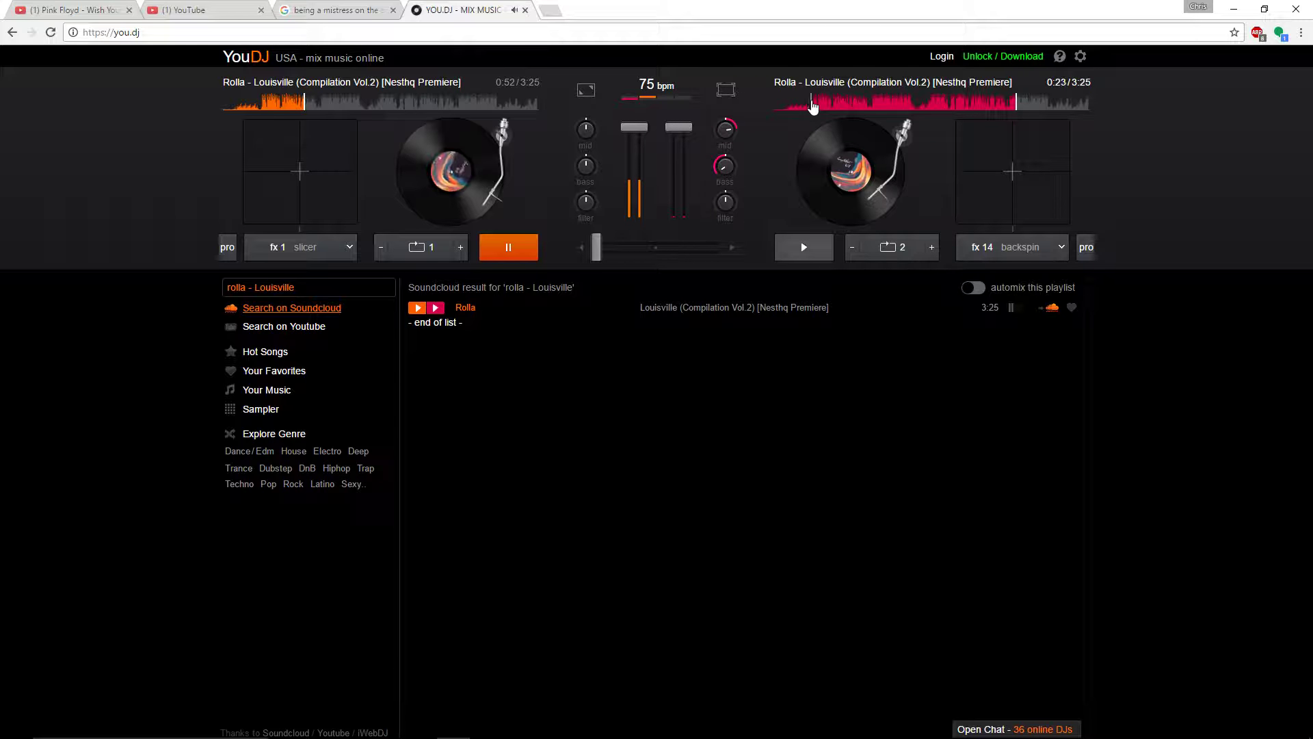
left_click(811, 105)
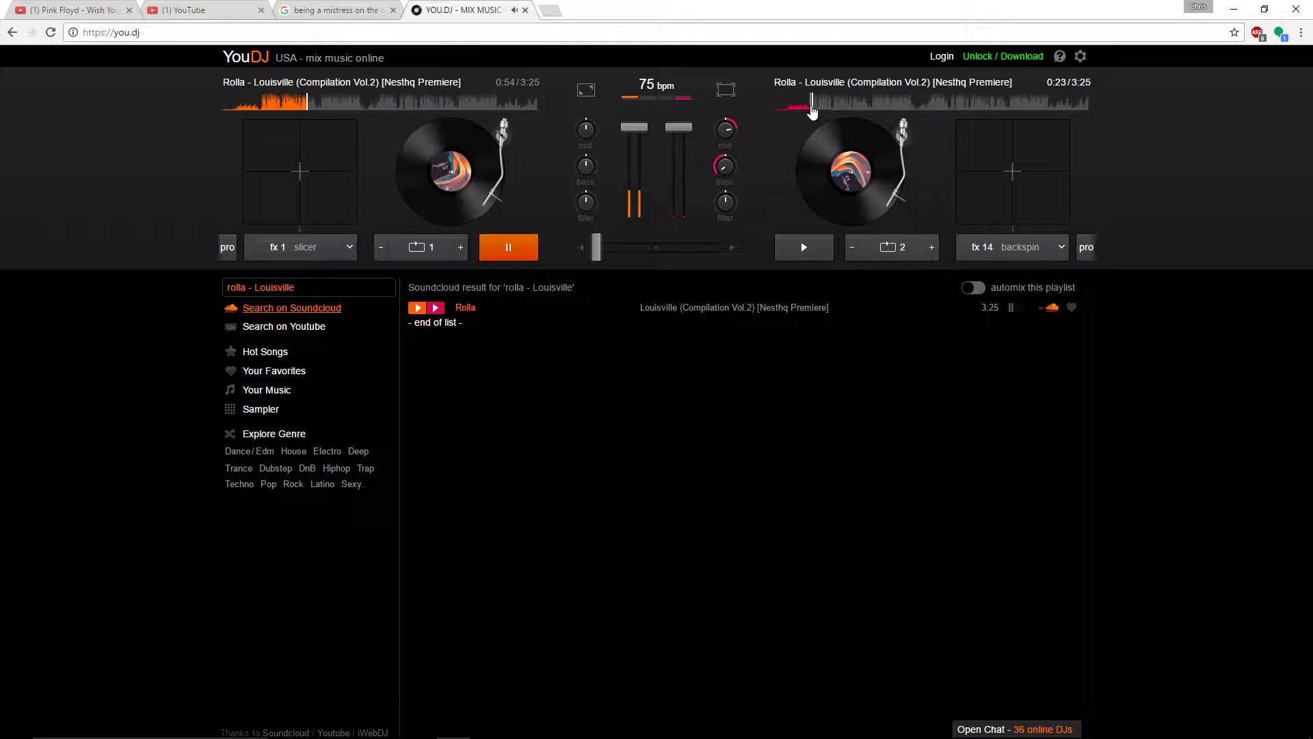
left_click(820, 252)
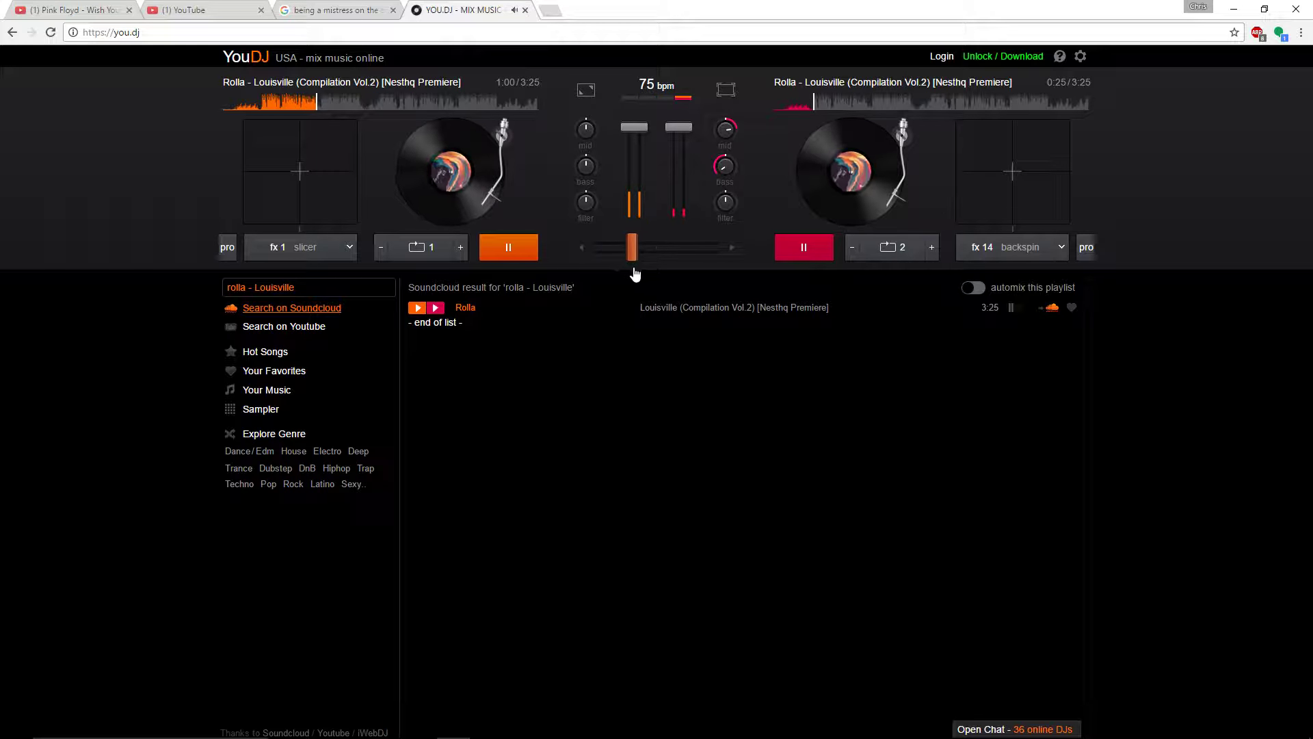
Bring the second deck into the mix by easing the crossfader back to the center
left_click_drag(634, 273, 651, 283)
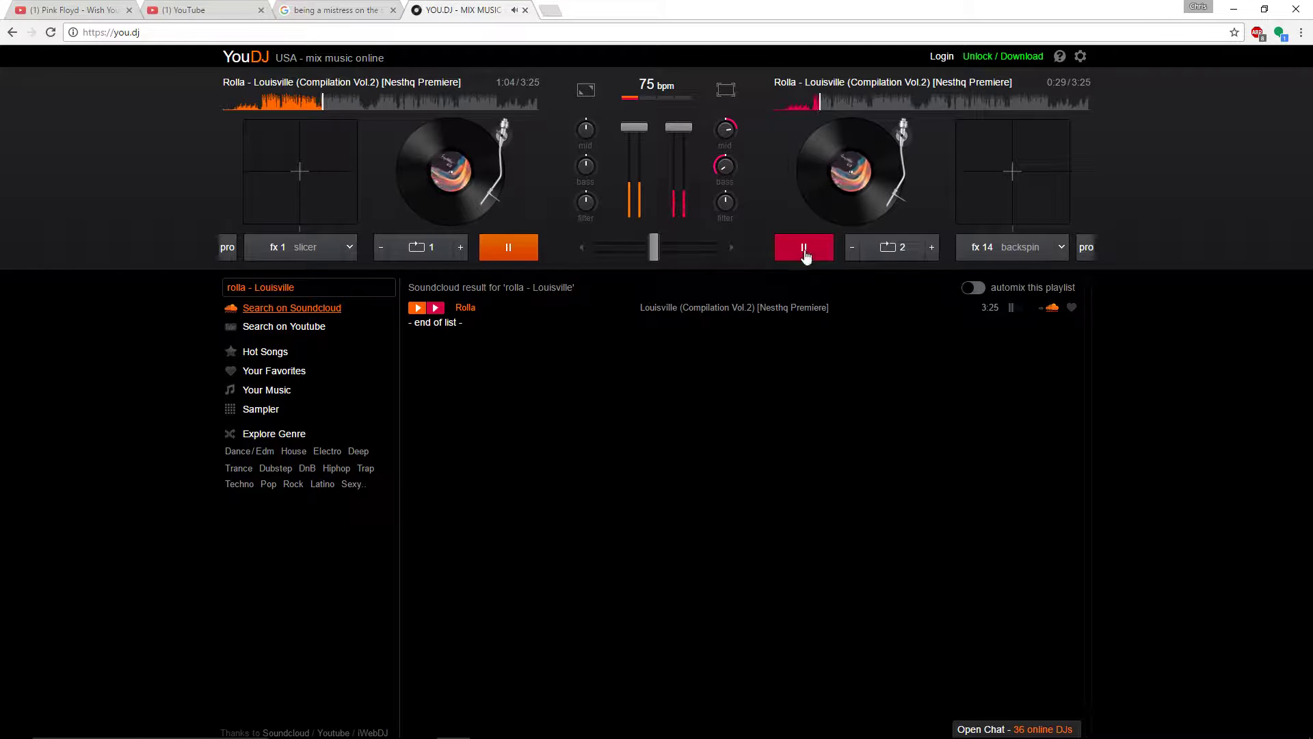
left_click_drag(675, 247, 687, 275)
left_click(660, 255)
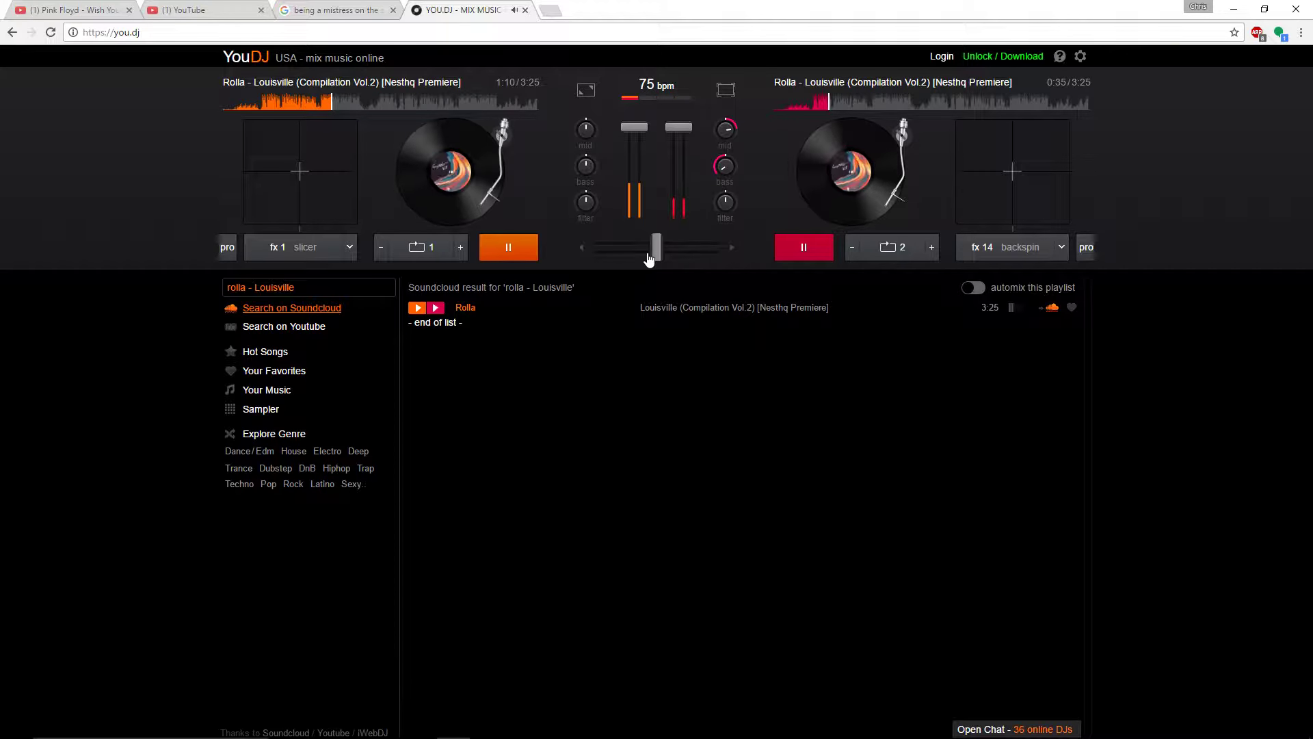
Loop the first deck at length 2, release the loop, and jump playback back to about 1:07
left_click(461, 257)
left_click(429, 250)
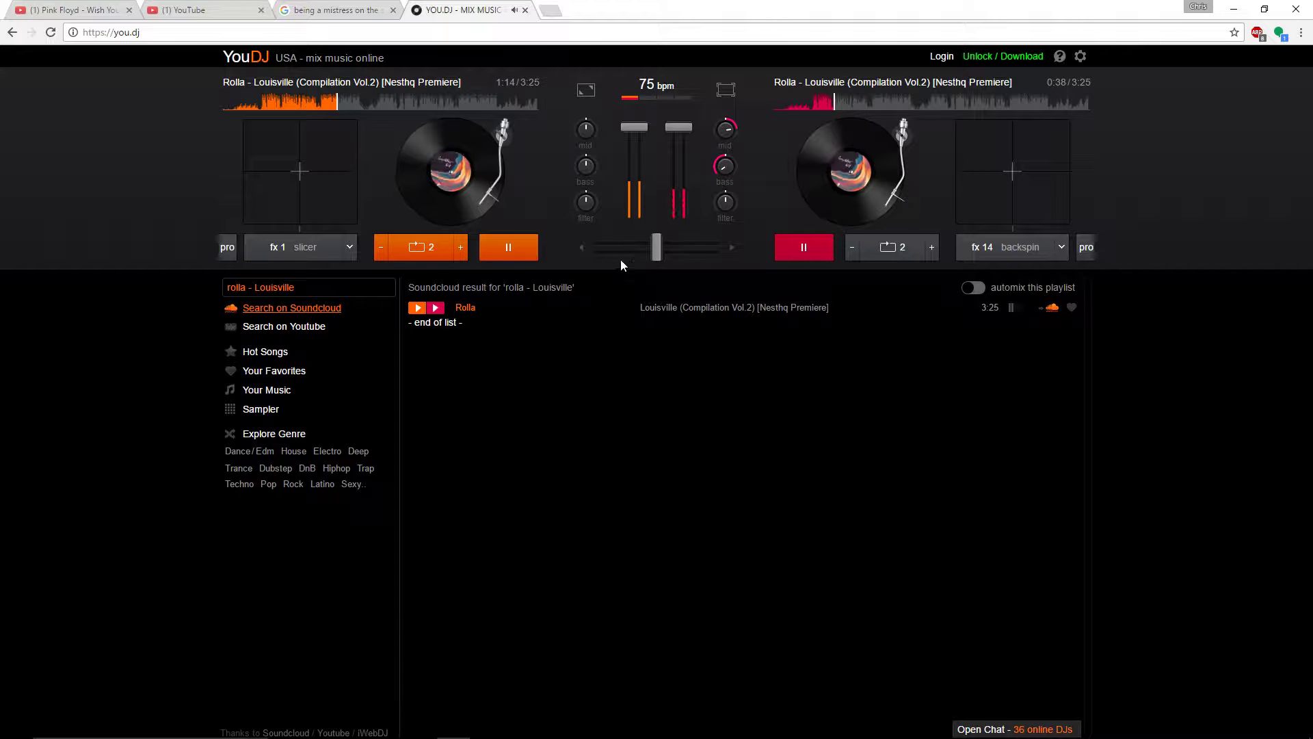
left_click(419, 251)
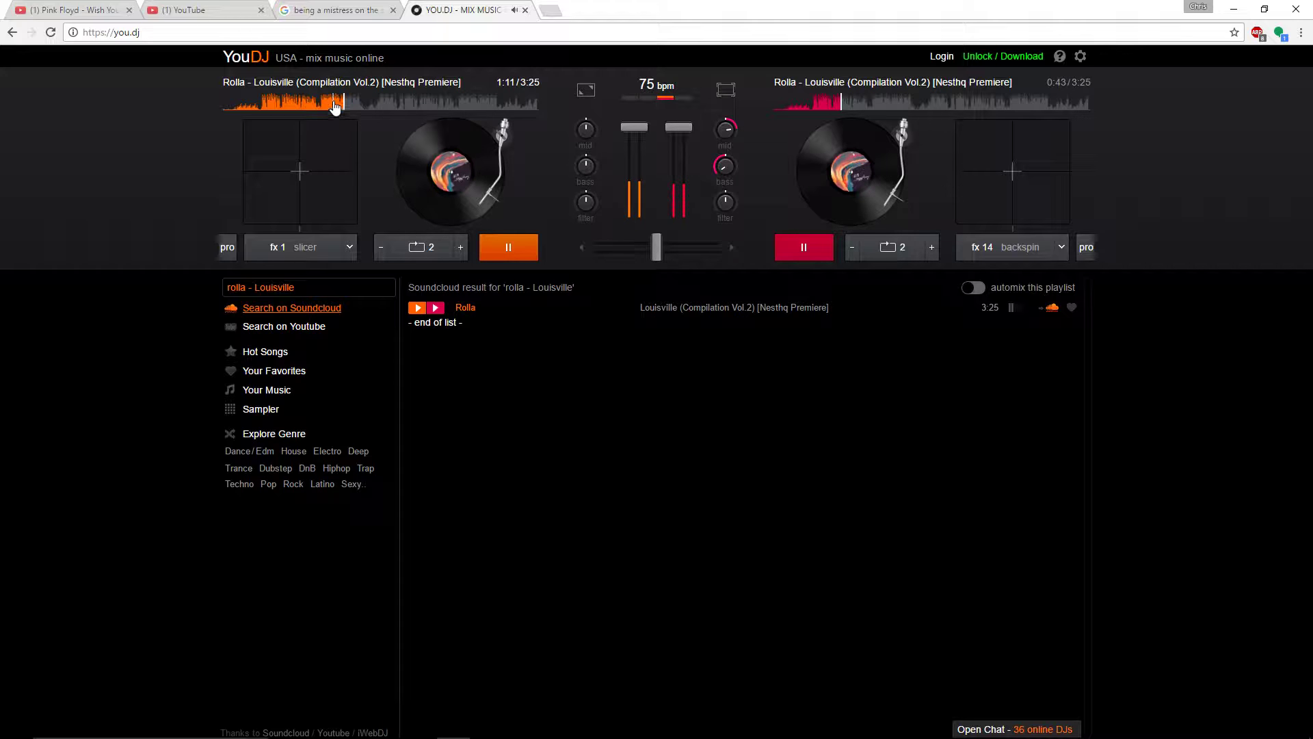
left_click(332, 103)
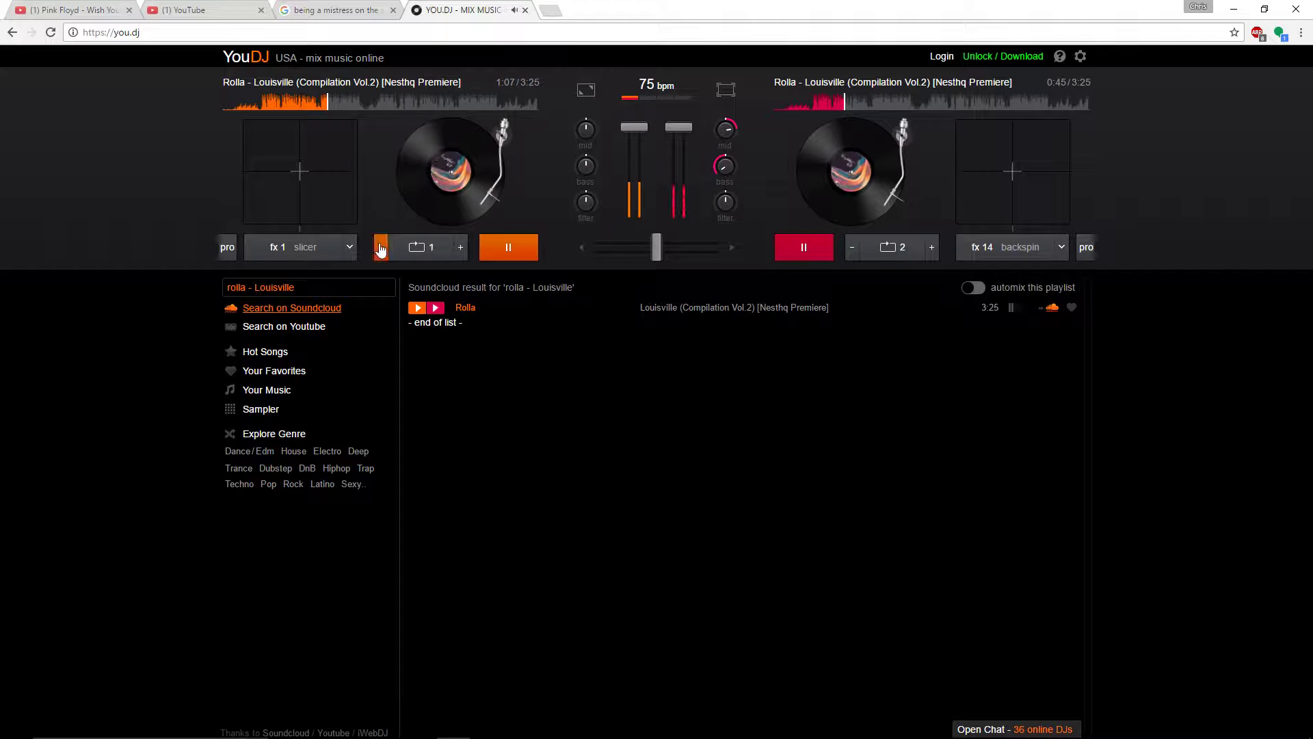
Loop the first deck at length 1, release and re-engage the loop, and release it again
left_click(432, 254)
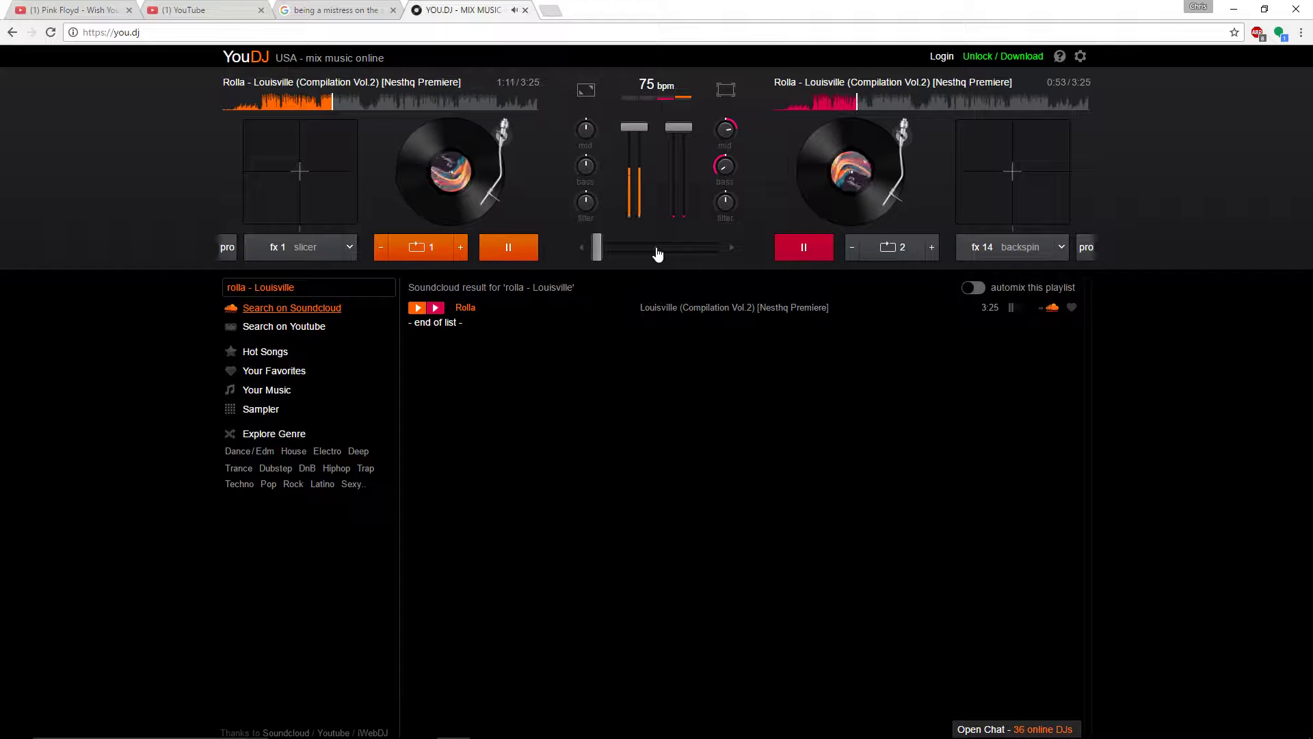
left_click(432, 254)
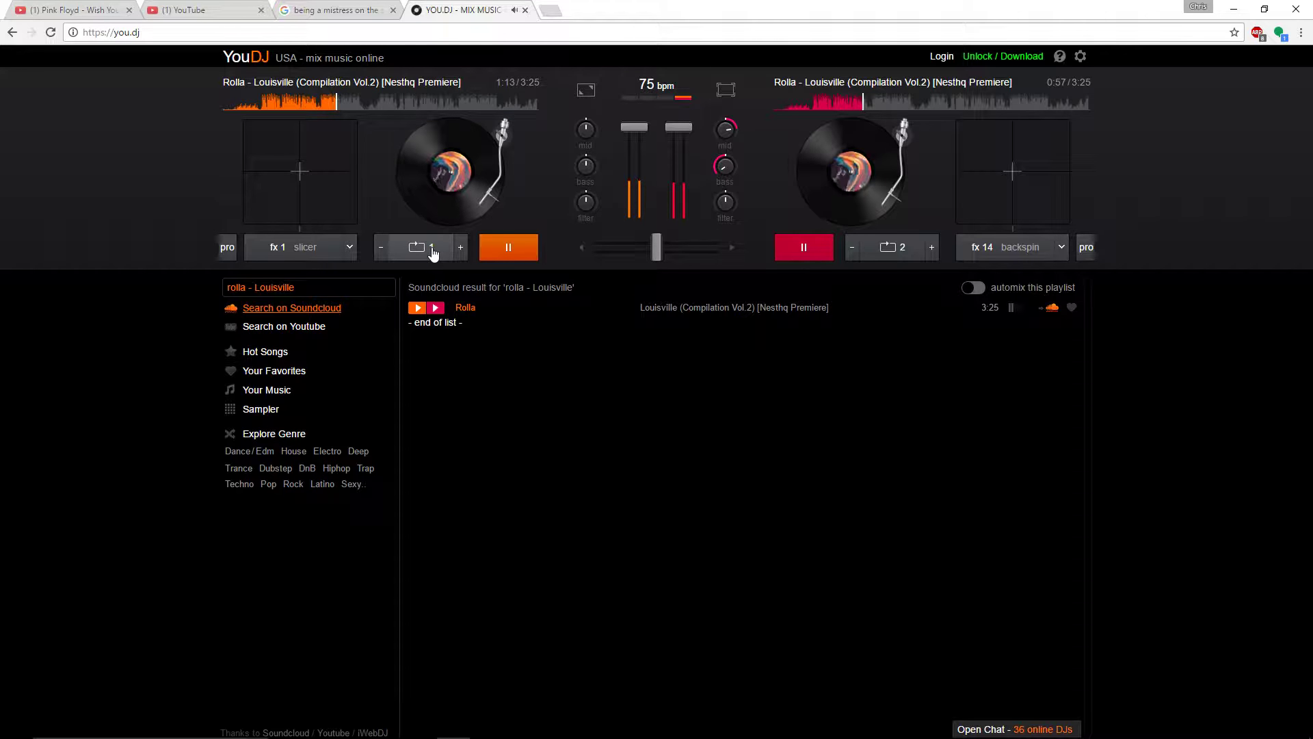
left_click(433, 254)
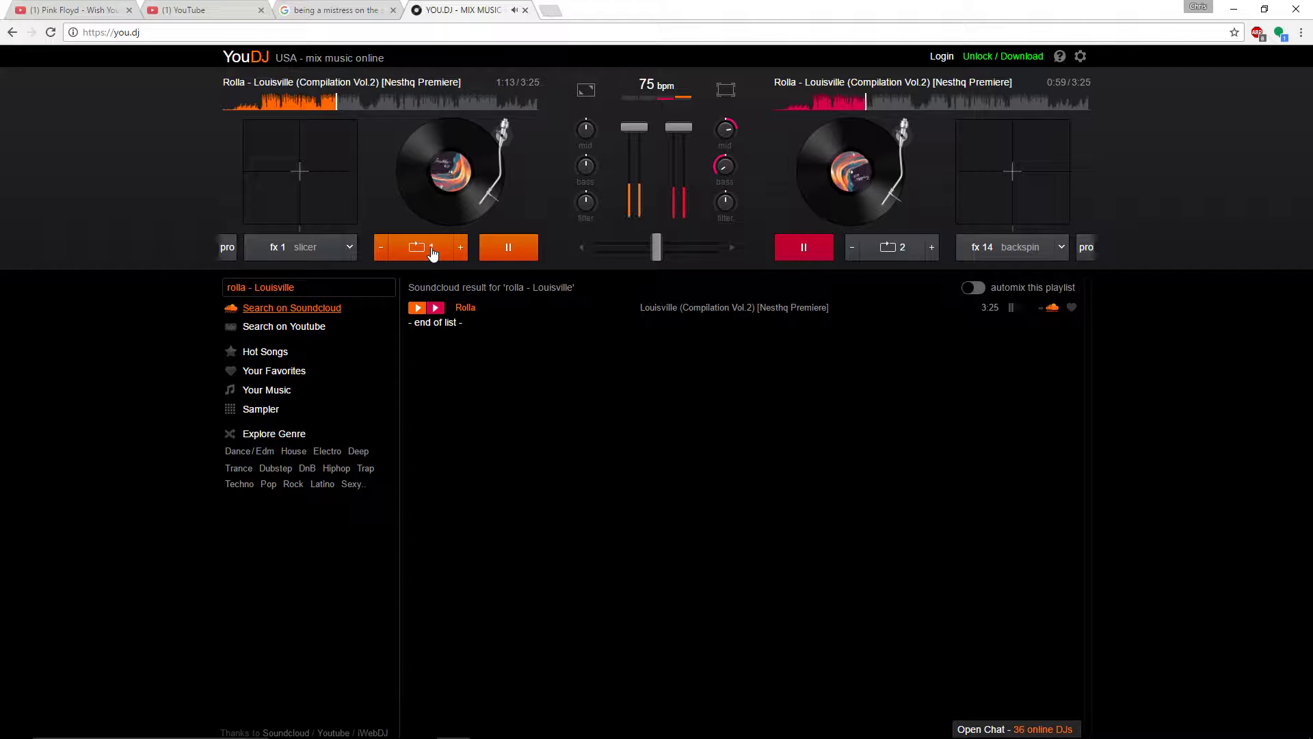
left_click(433, 254)
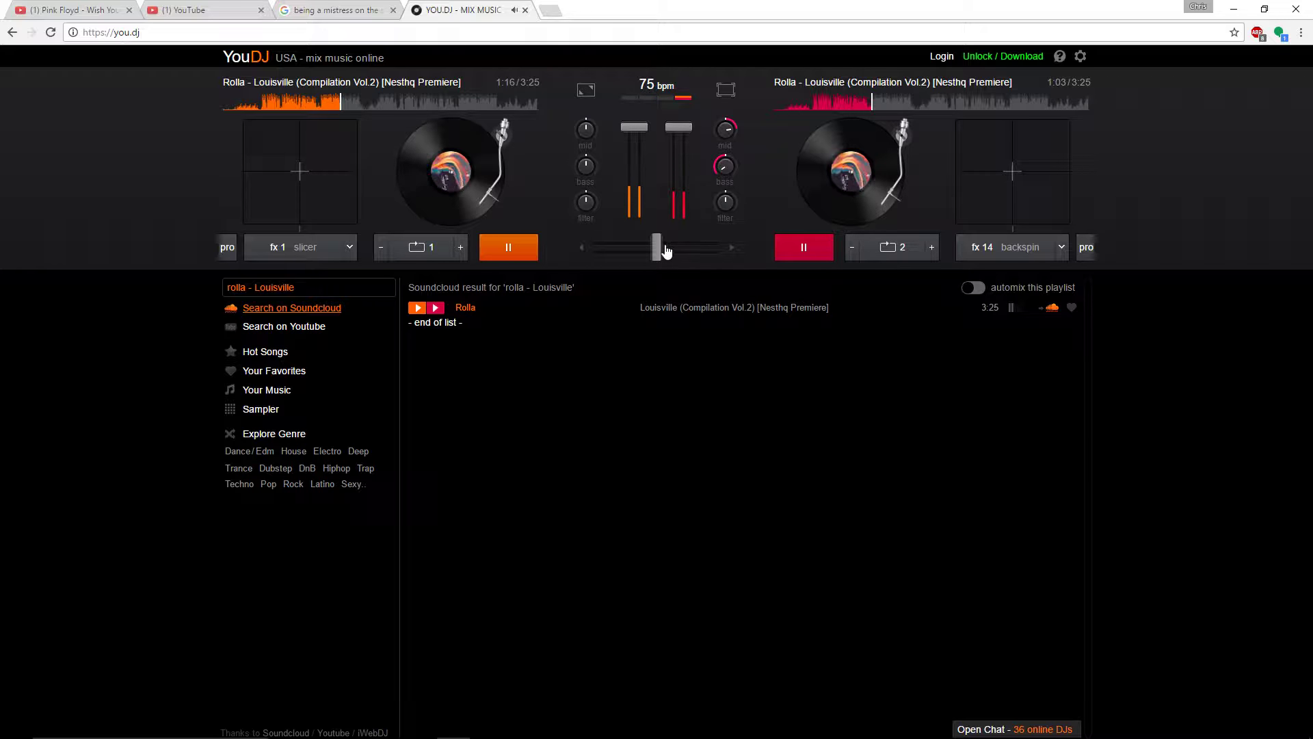
Fade fully to the second deck, jump the first deck ahead to about 1:35, and bring the crossfader back near center
left_click_drag(662, 249, 722, 249)
left_click(368, 110)
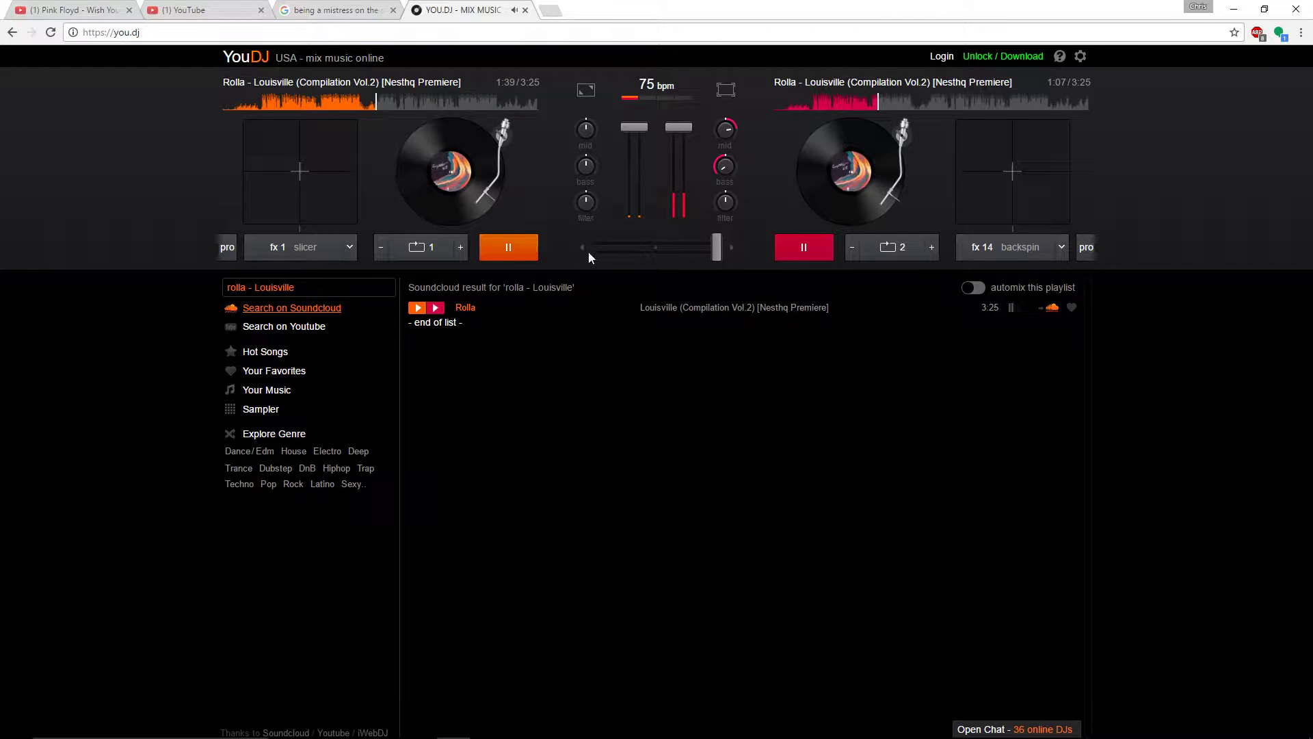
left_click(655, 250)
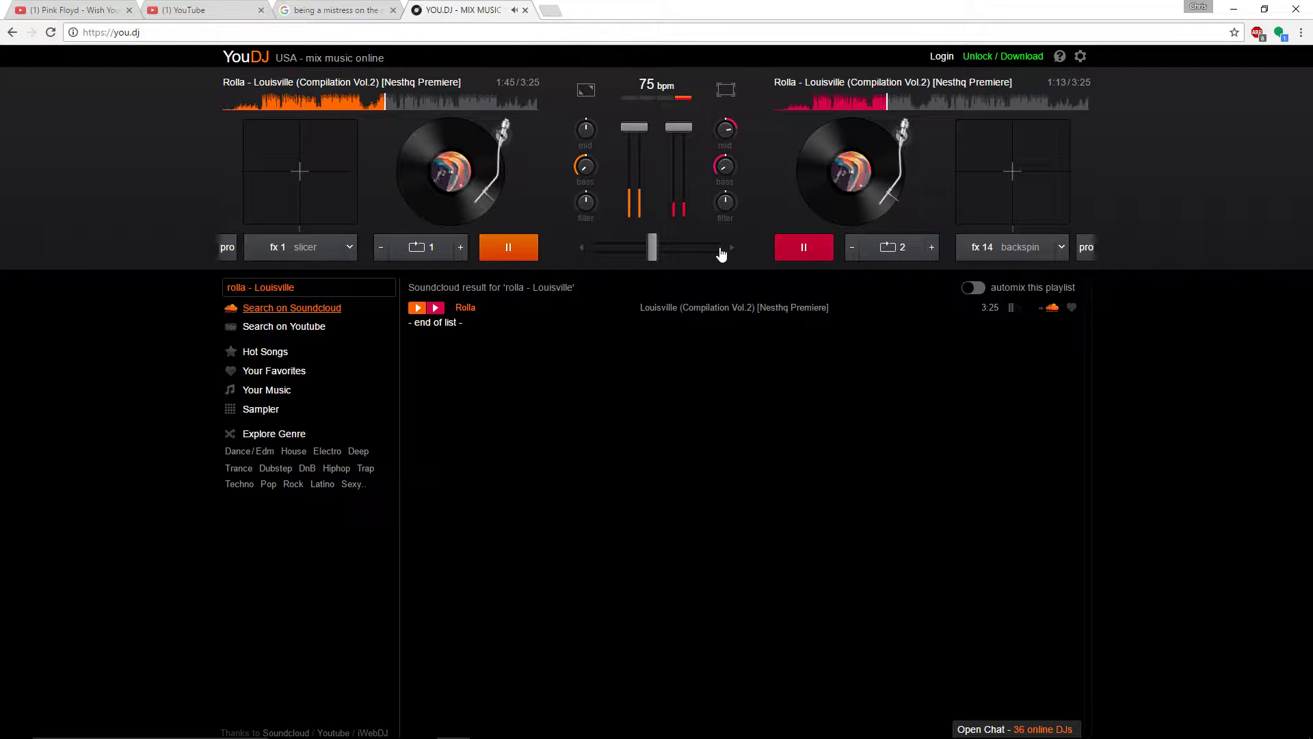
Loop the first deck at length 1, shorten the loop to 0.5, reset the deck's bass, and release the loop
left_click(439, 250)
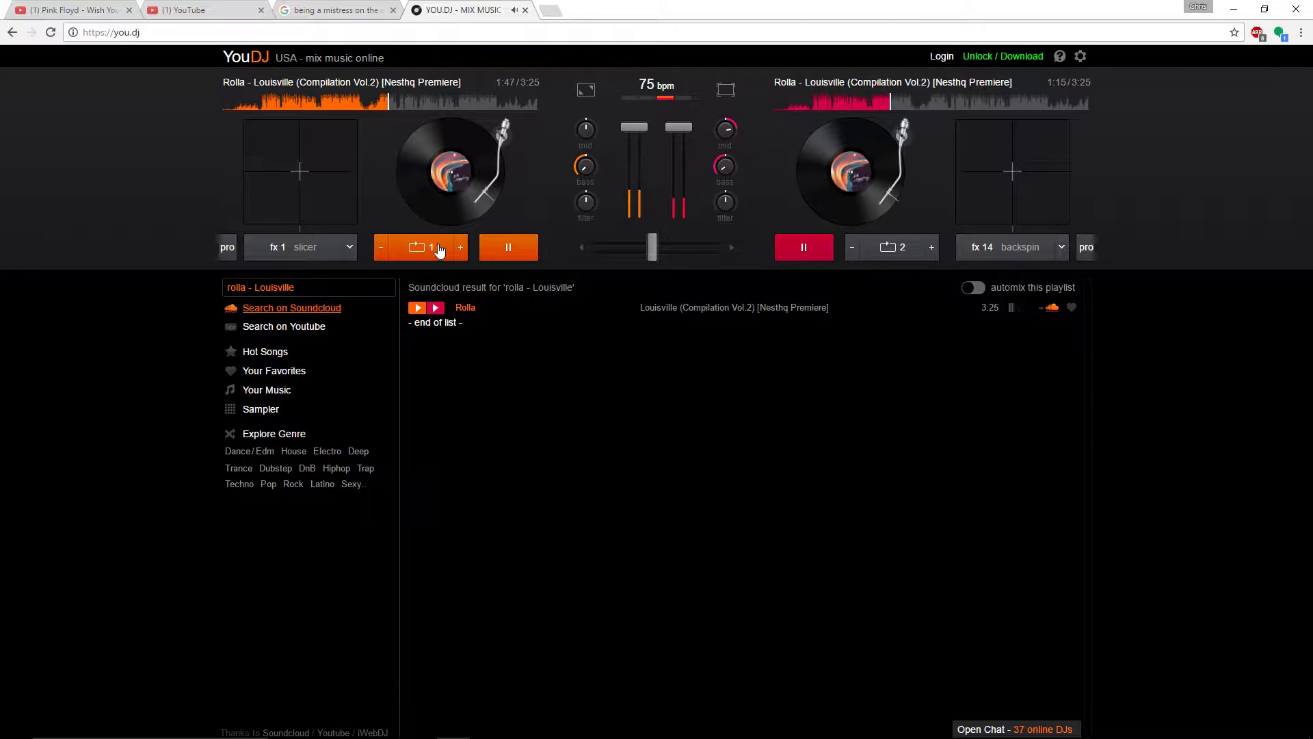
right_click(578, 163)
left_click(531, 195)
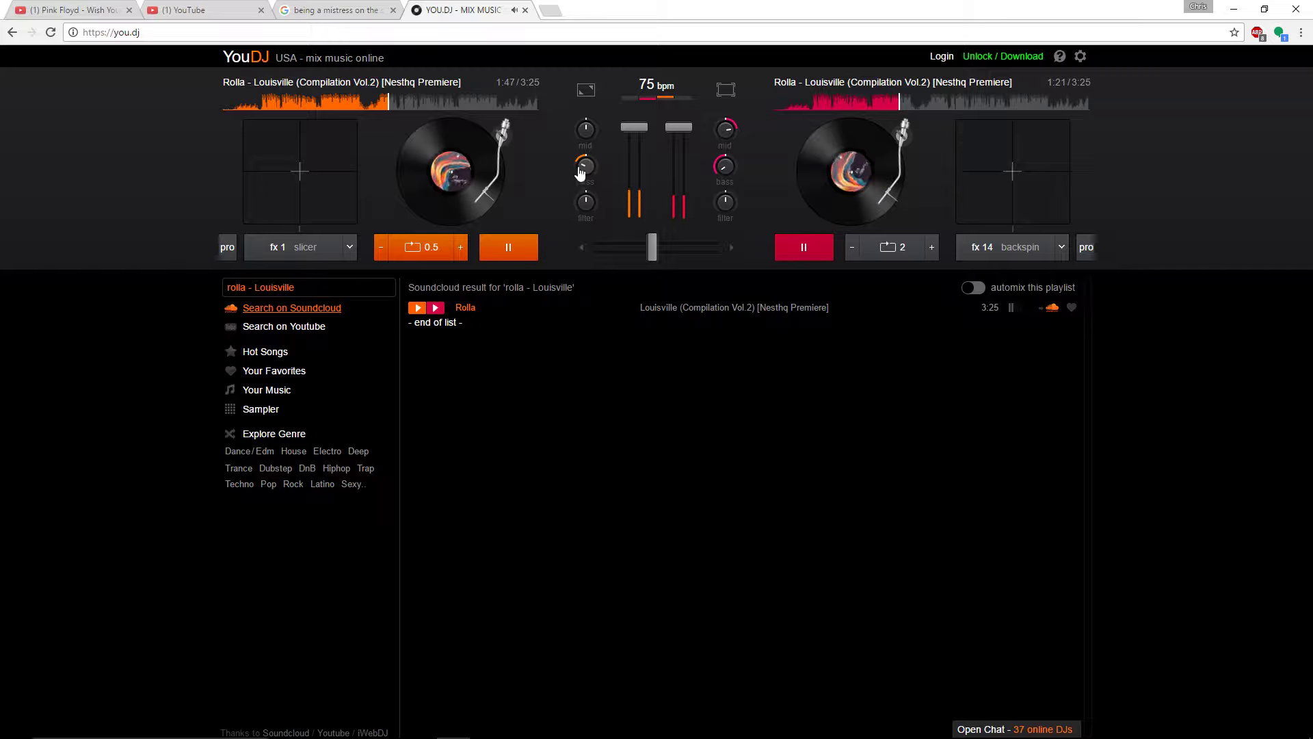
left_click(439, 257)
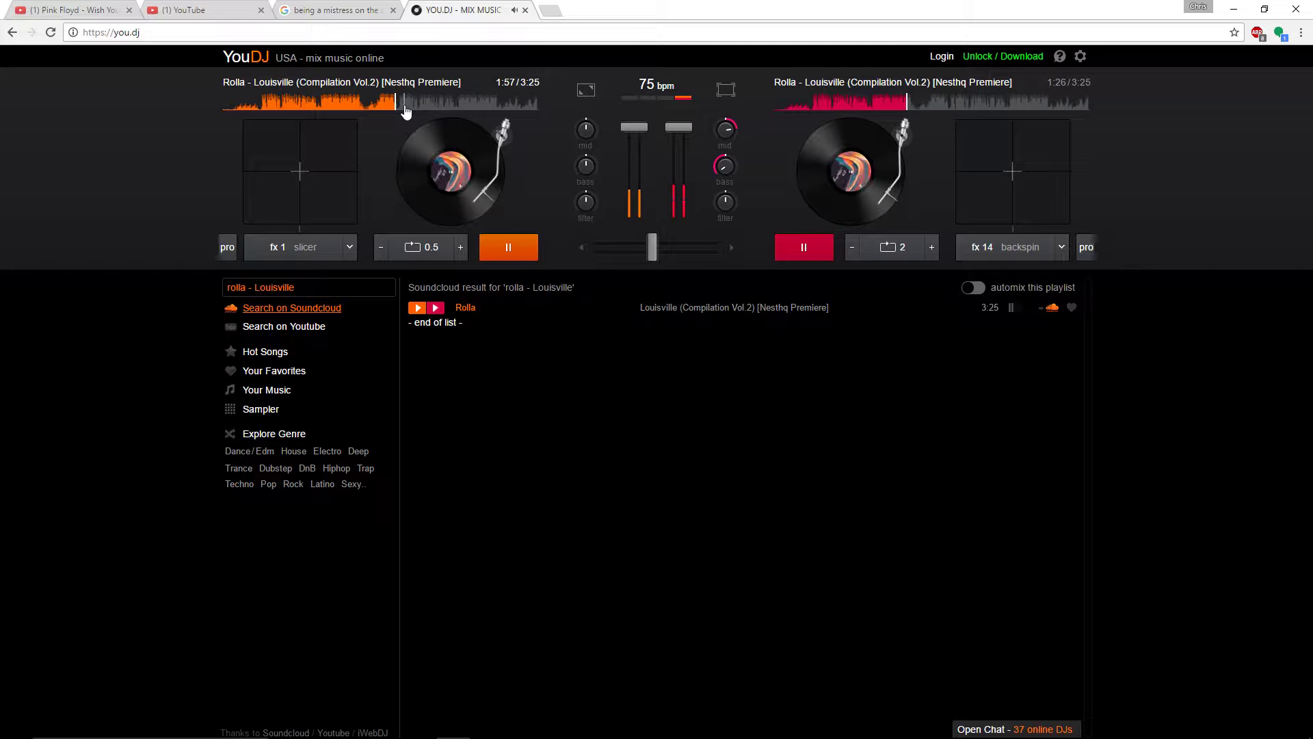
Set the second deck's loop length to 0.5, loop the playing section, and release the loop
left_click(851, 248)
left_click(851, 248)
left_click(900, 251)
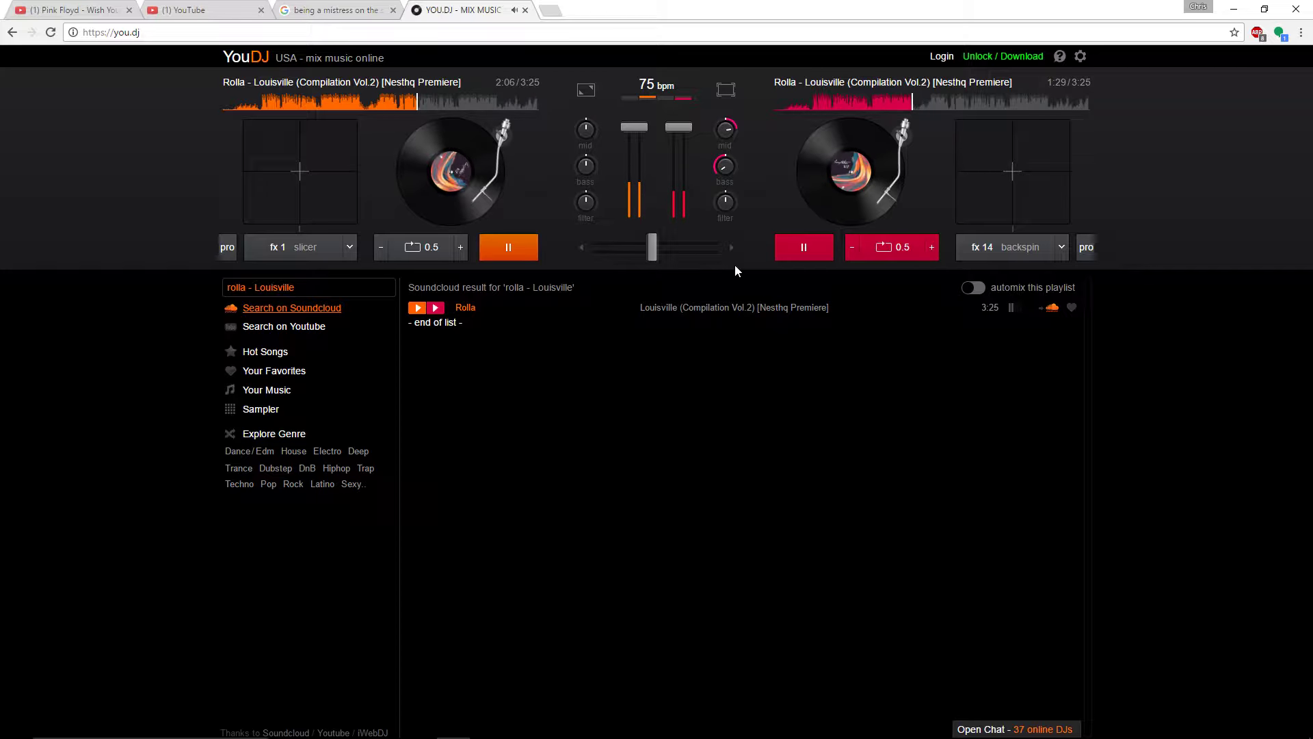
left_click(903, 253)
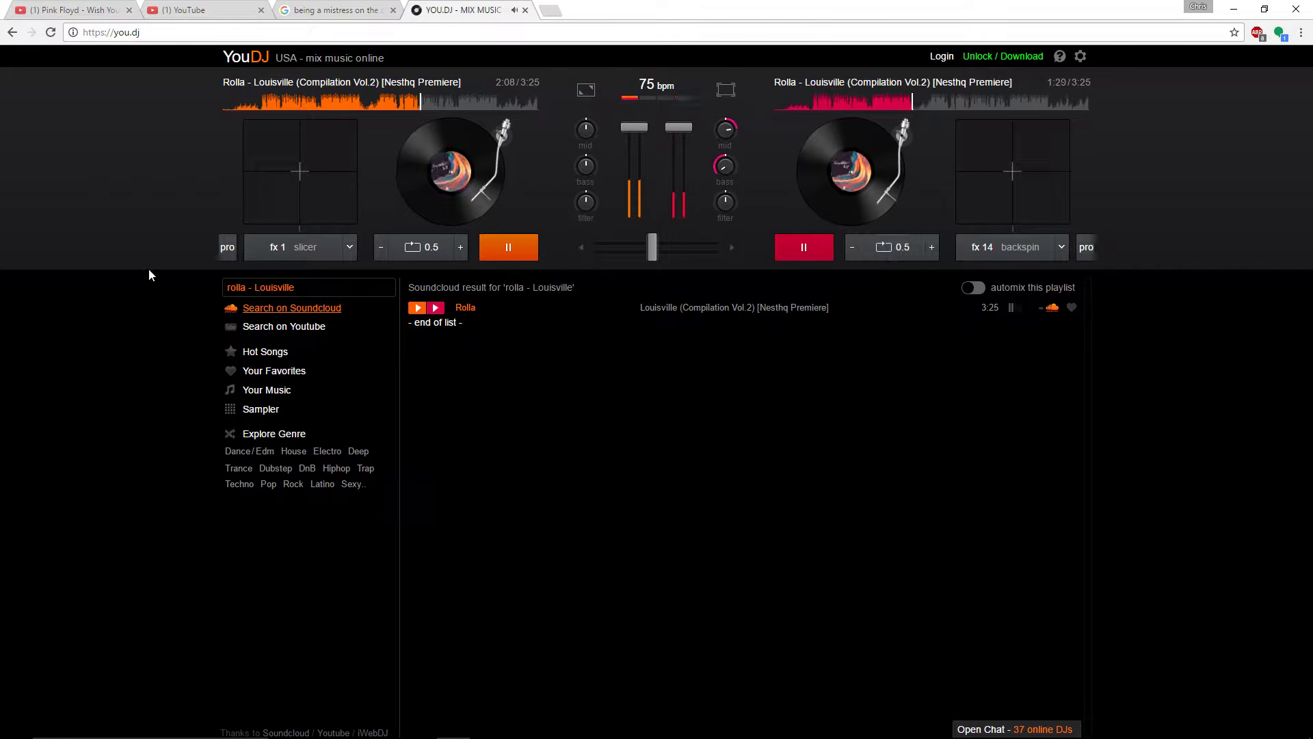
Jump the first deck to about 2:32 and the second to about 0:27, and set both loop lengths to 1
left_click(455, 105)
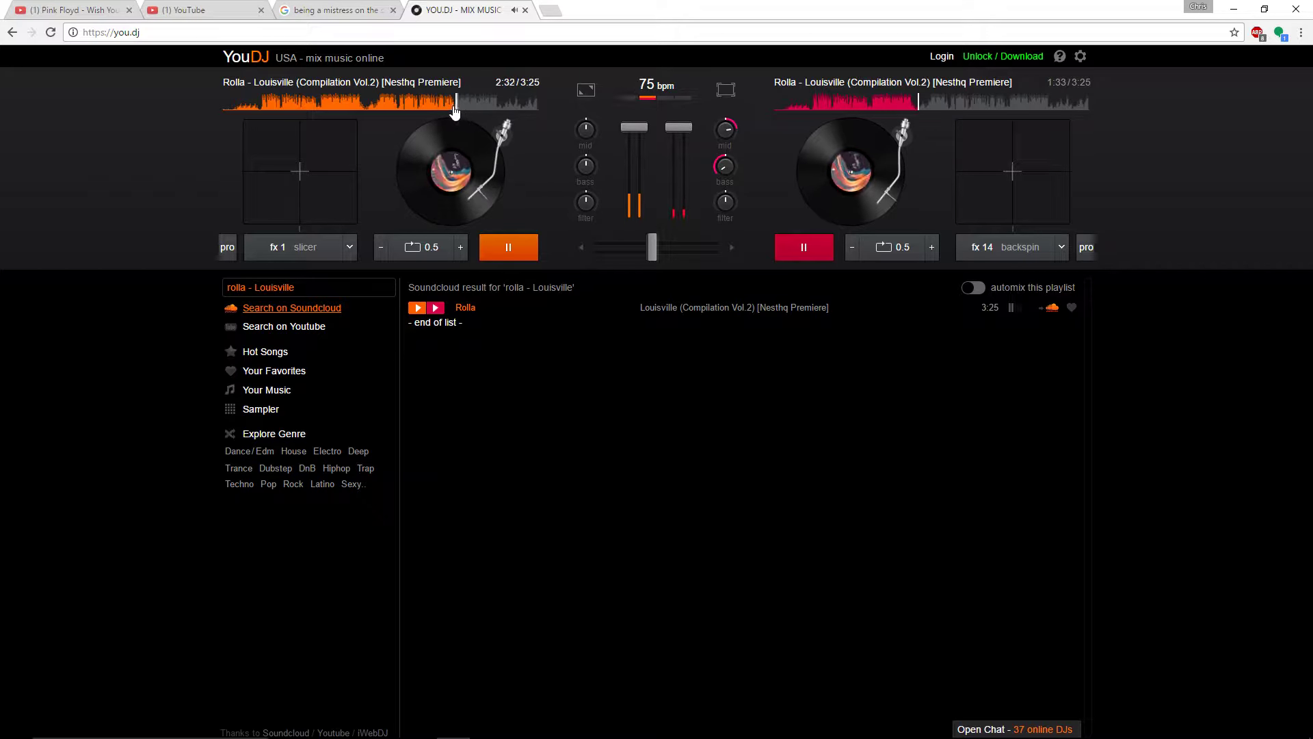
left_click(817, 105)
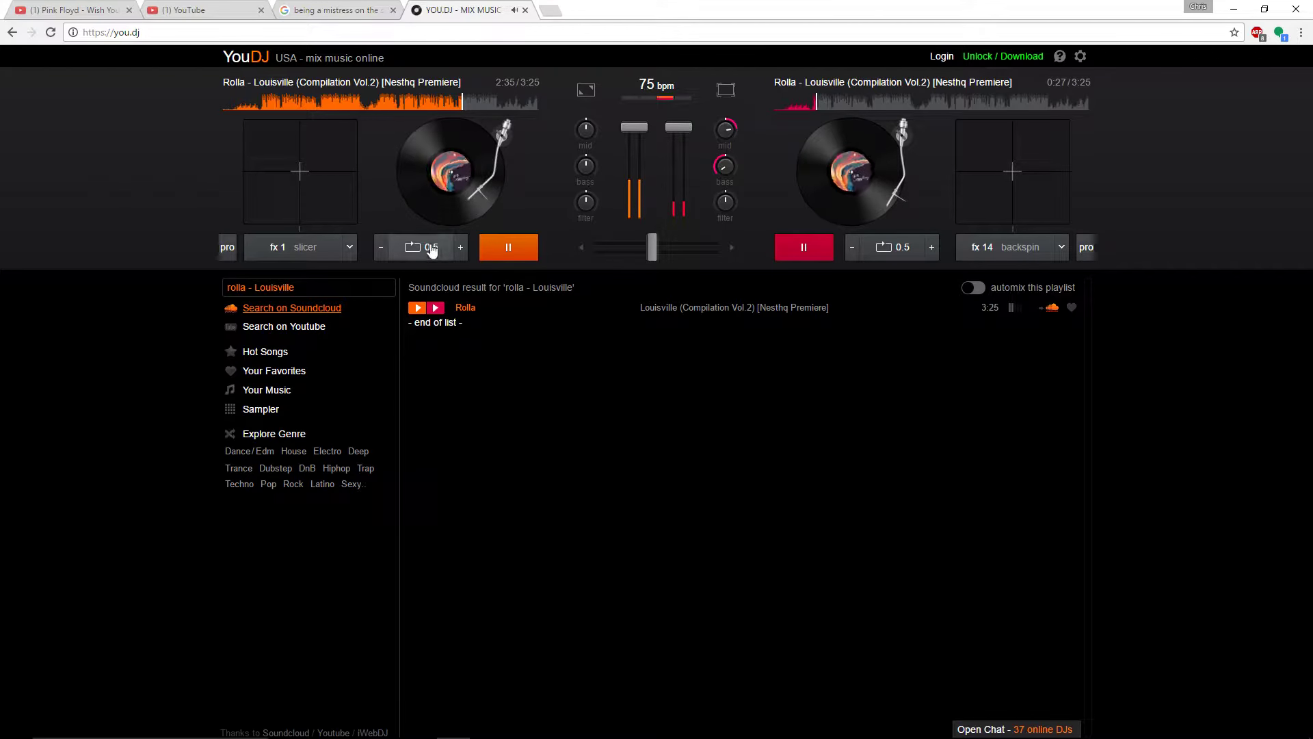
left_click(460, 247)
left_click(913, 261)
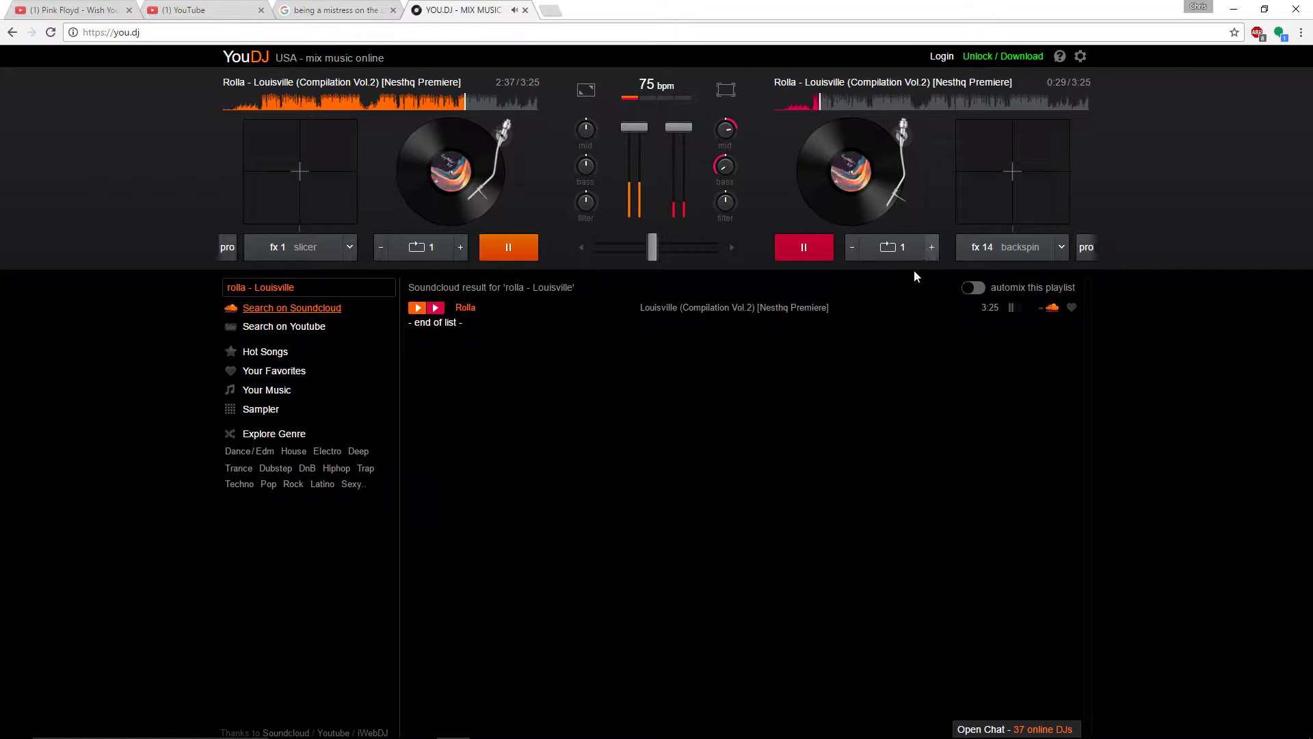
Switch the second deck's effect to slicer and apply it on the effect pad
left_click(1062, 246)
left_click(869, 278)
left_click(1034, 188)
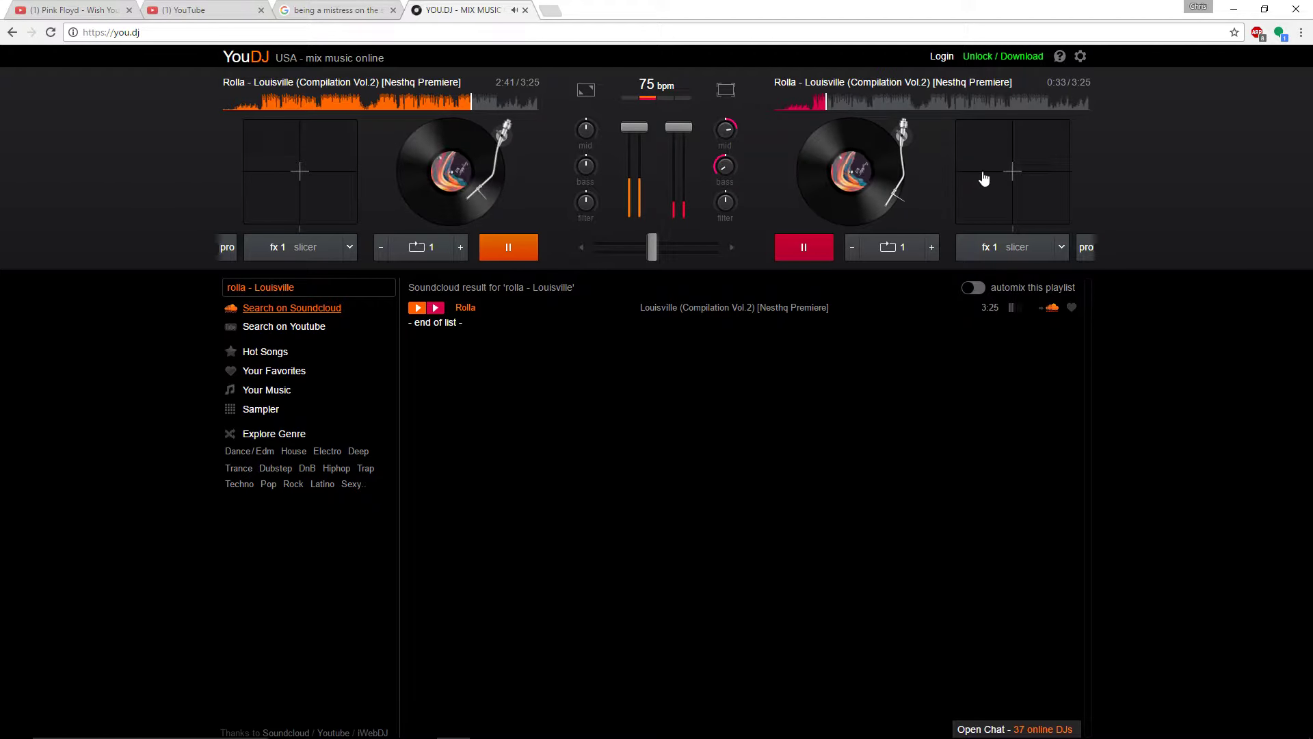
Loop the first deck at length 1, release and re-engage it, loop the second deck too, and release both loops
left_click(438, 249)
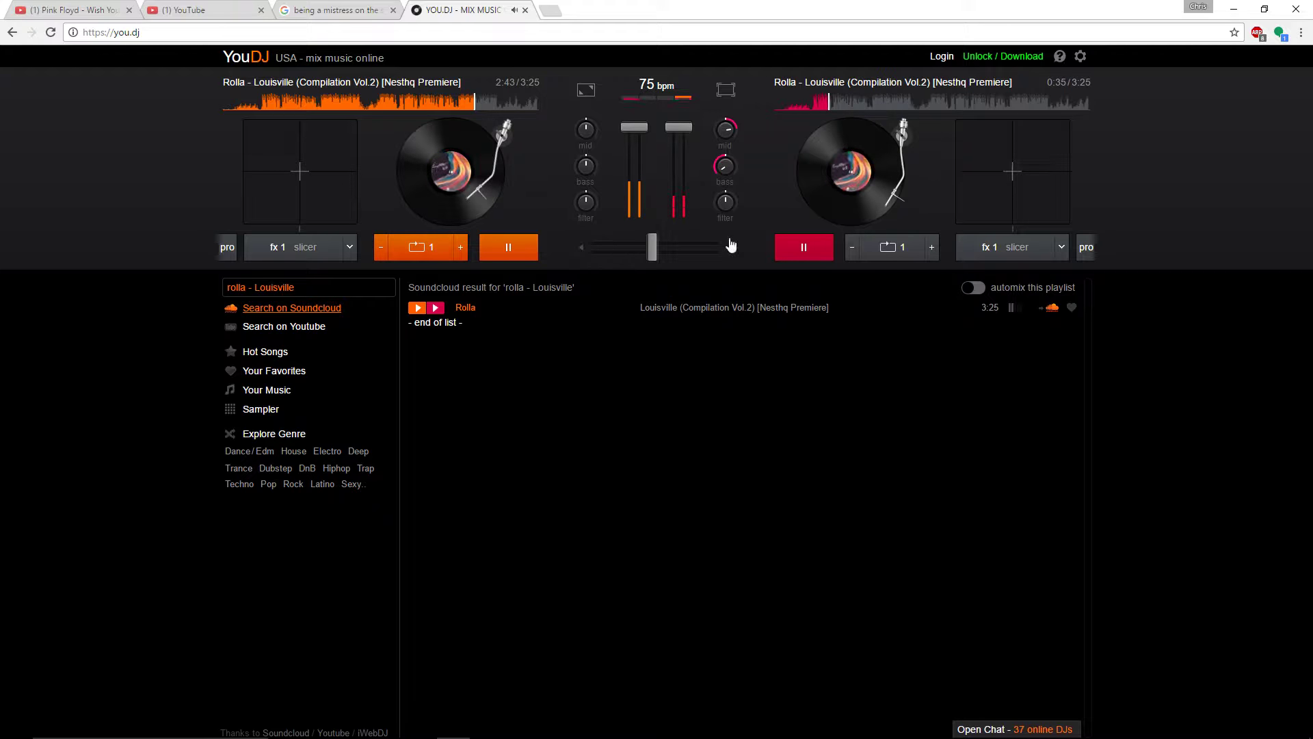
left_click(424, 248)
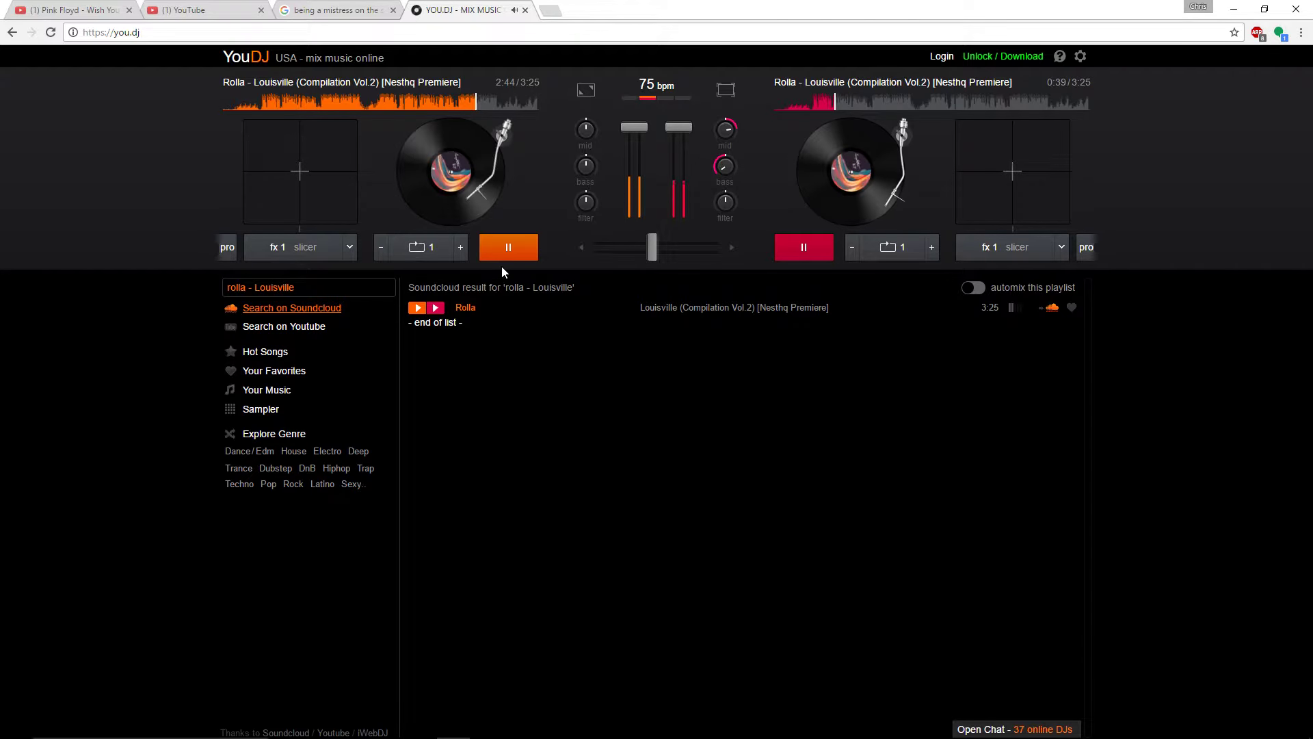
left_click(445, 253)
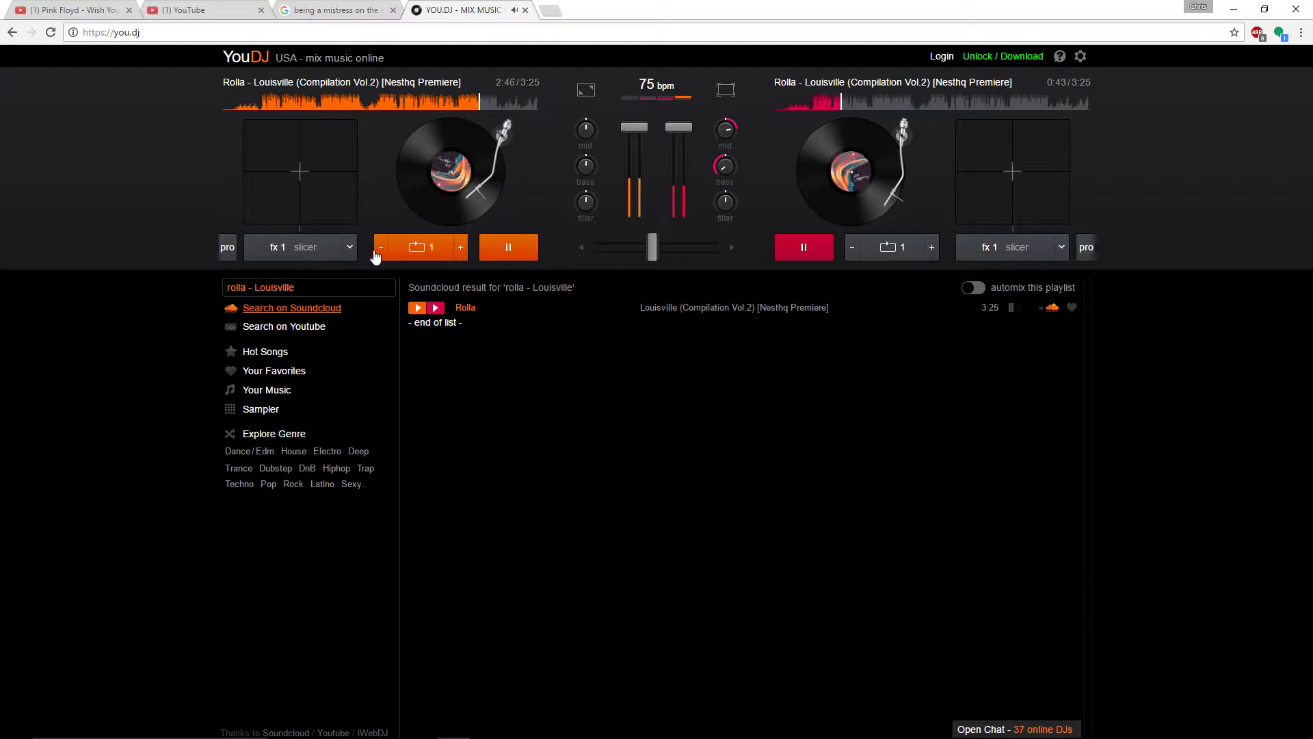
left_click(864, 250)
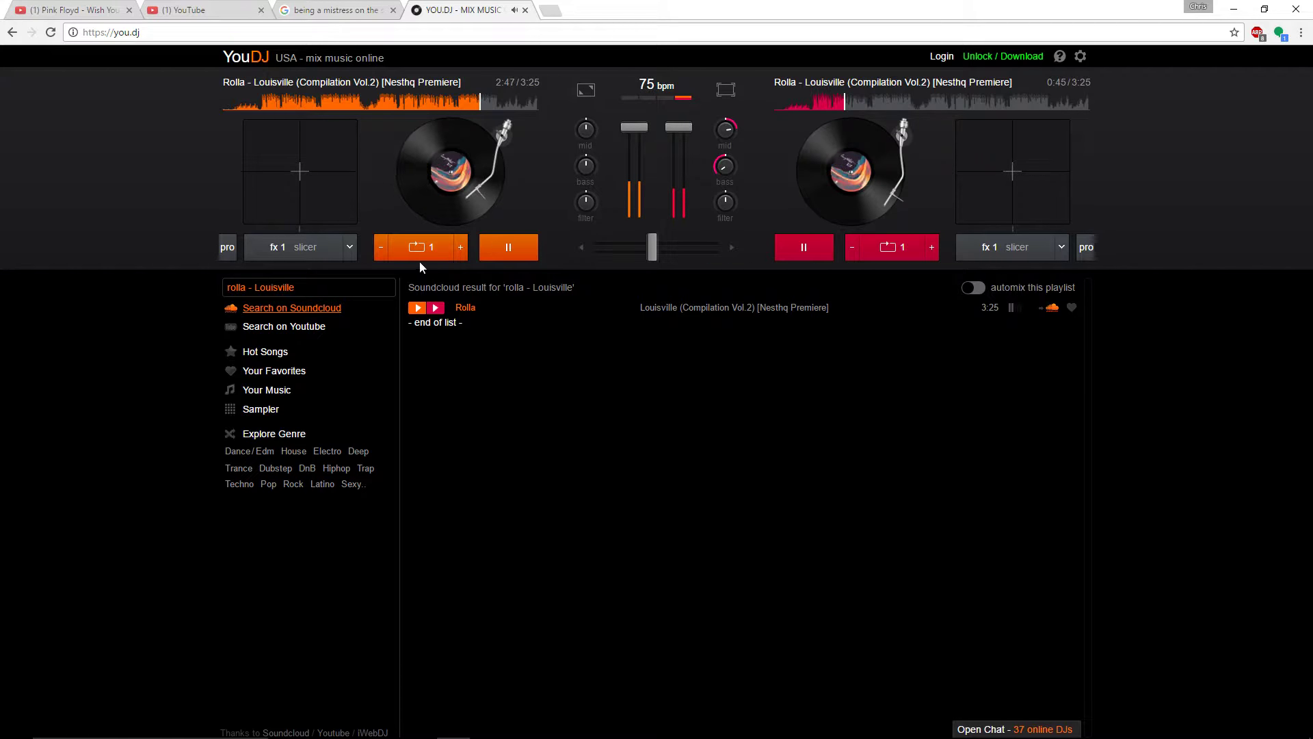
left_click(442, 253)
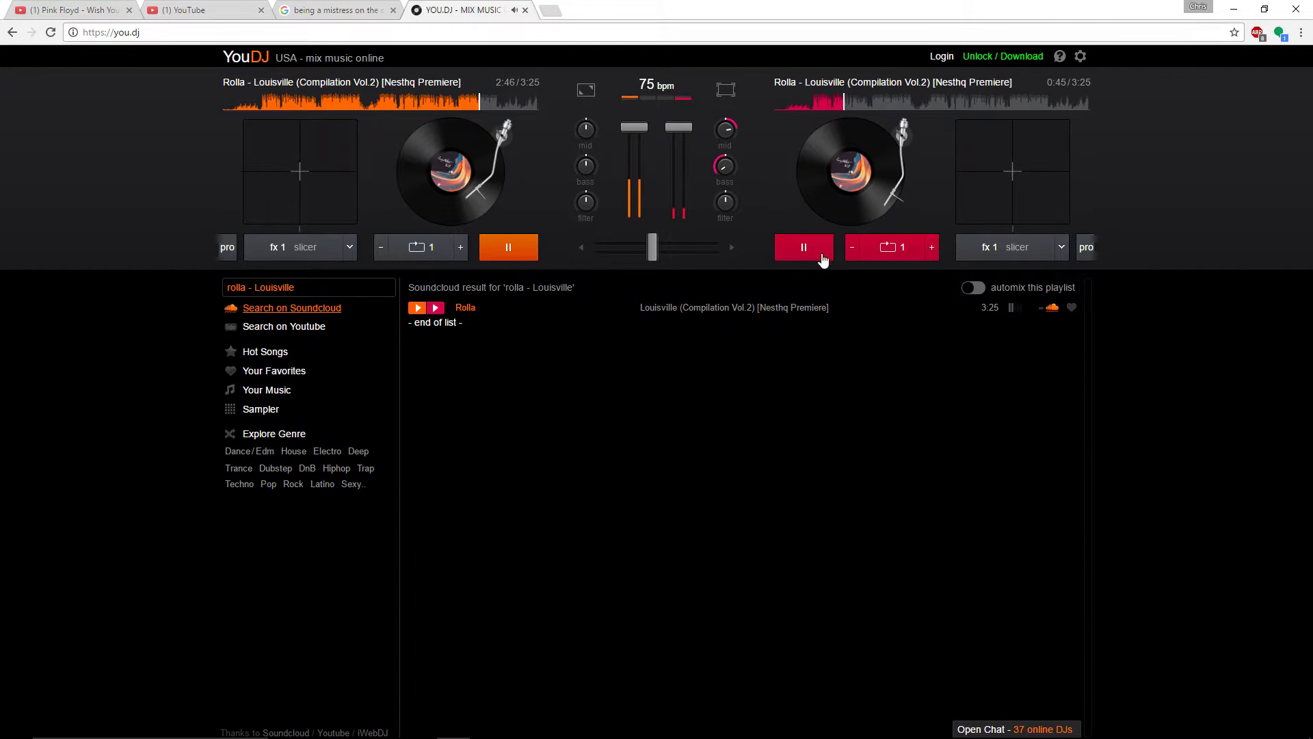
left_click(894, 249)
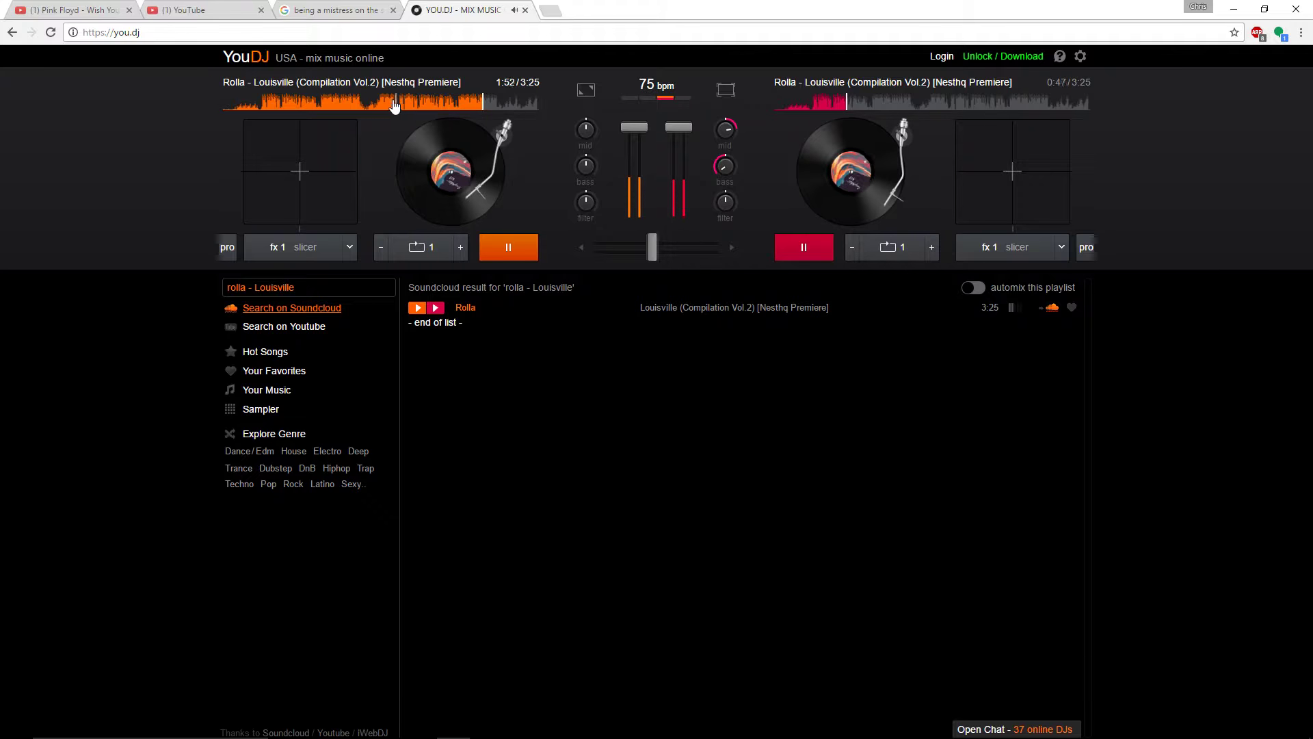
Switch the second deck's effect to backspin and stop the deck at about 0:39
left_click(1061, 249)
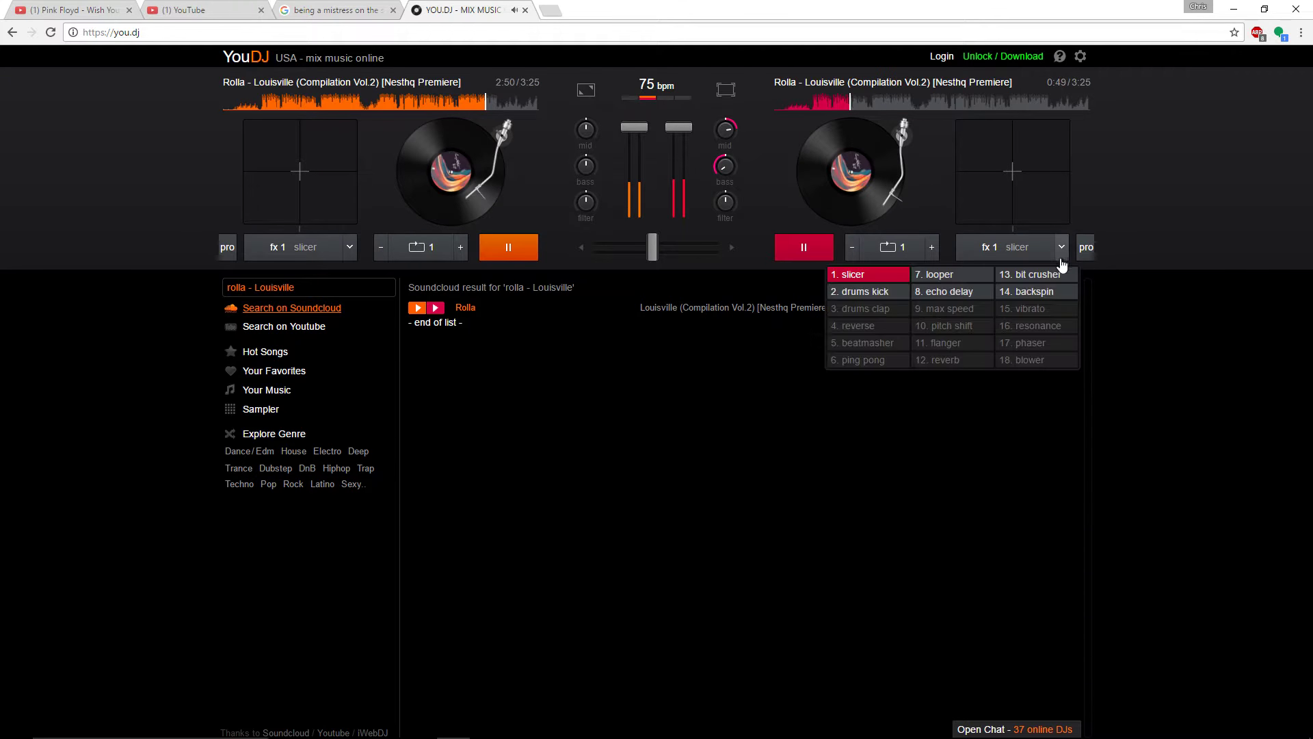
left_click(967, 294)
left_click(842, 164)
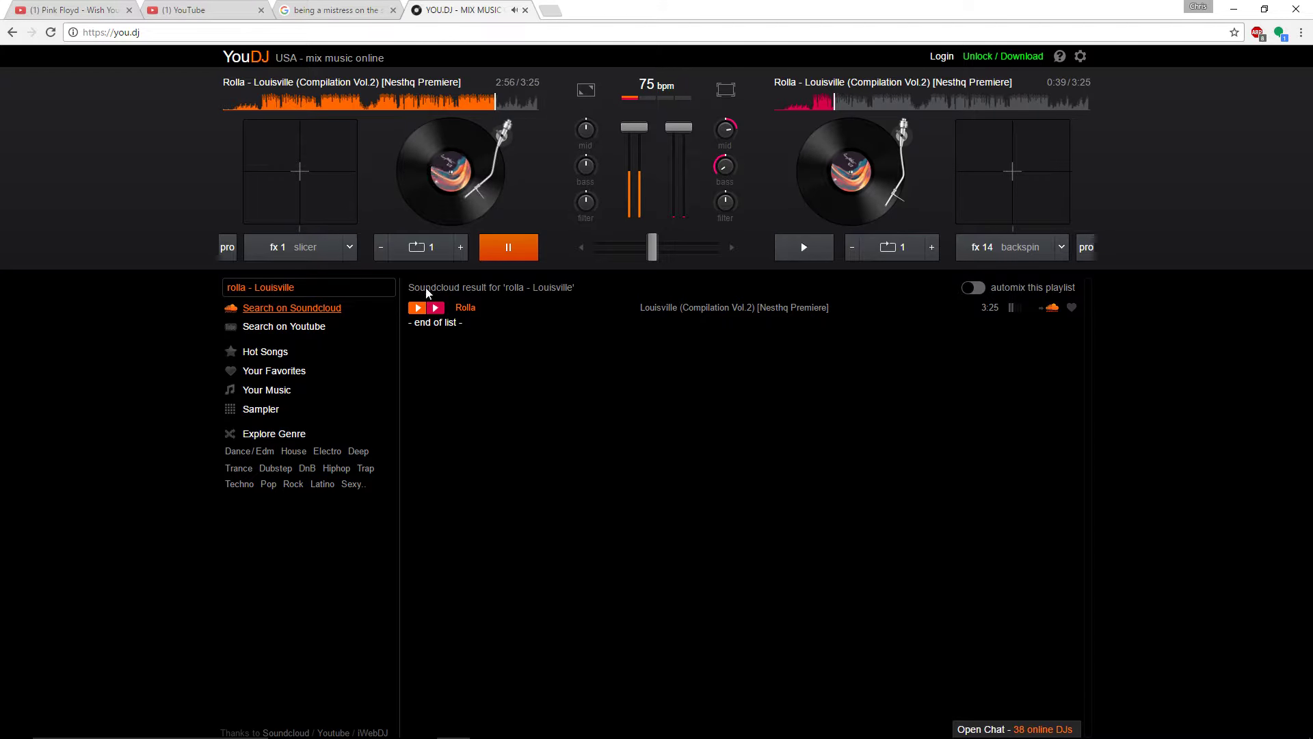
Set the first deck's loop length to 2 and loop the playing track
left_click(460, 251)
left_click(460, 251)
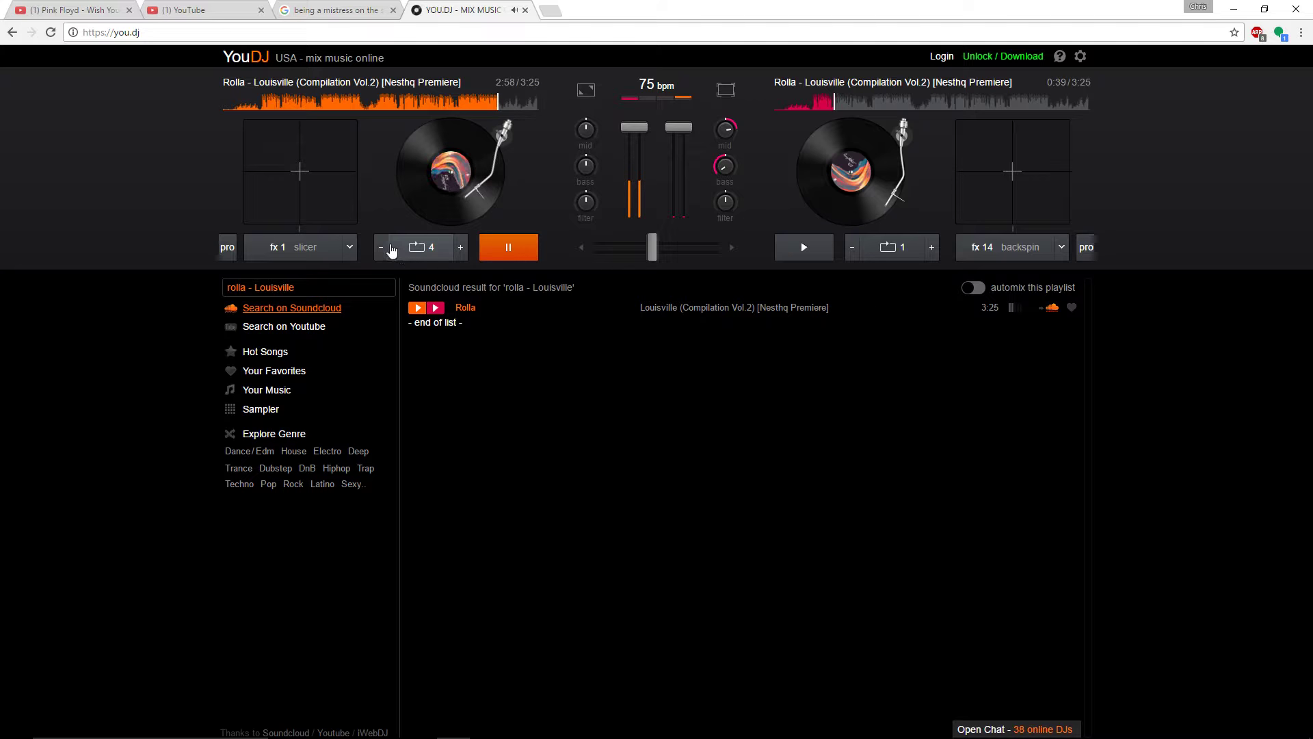
left_click(387, 248)
left_click(424, 247)
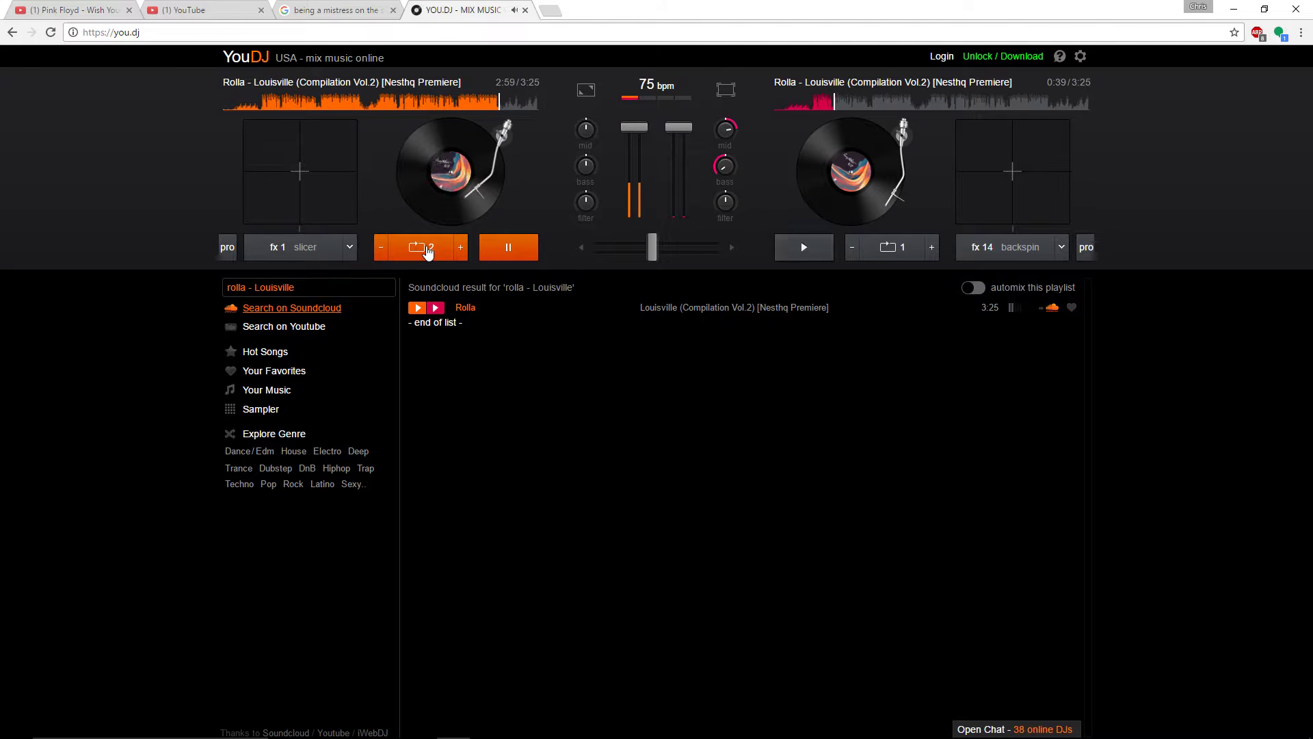
Cue the second deck to about 1:03, release the first deck's loop, and start the second deck
left_click(815, 106)
left_click(871, 105)
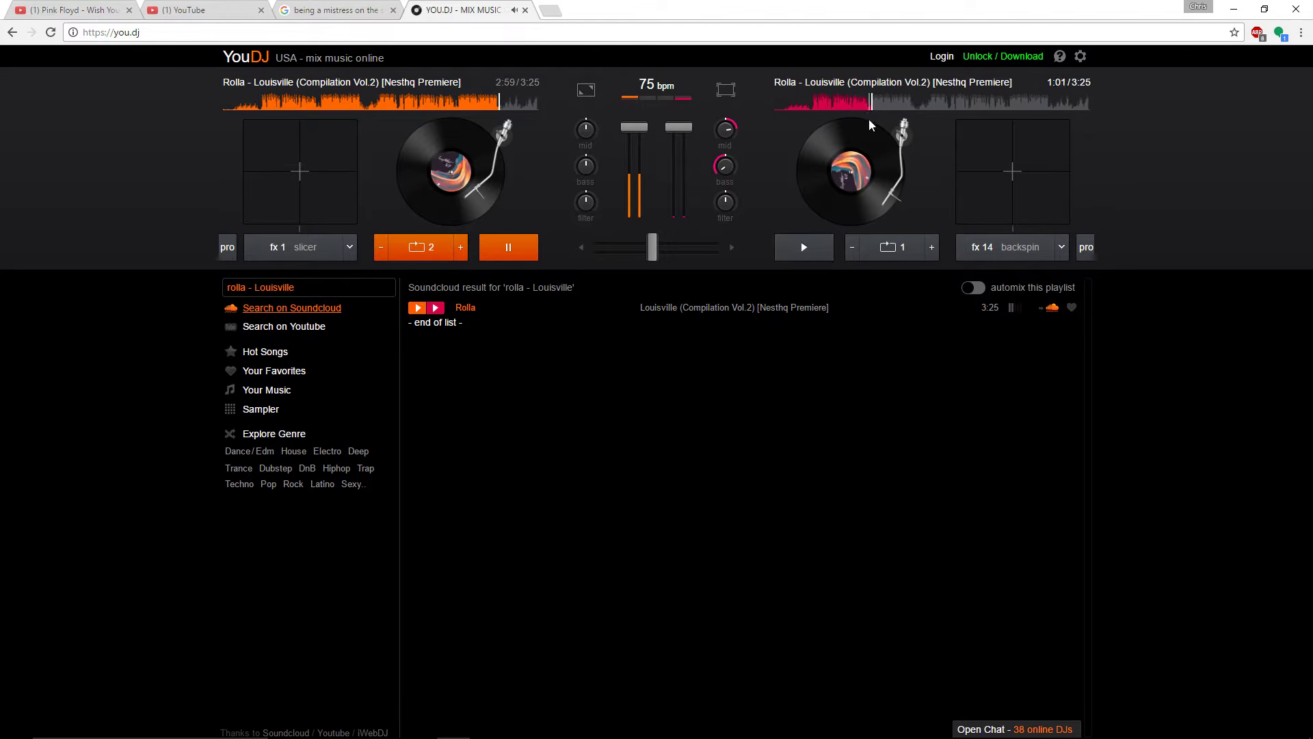
left_click(440, 253)
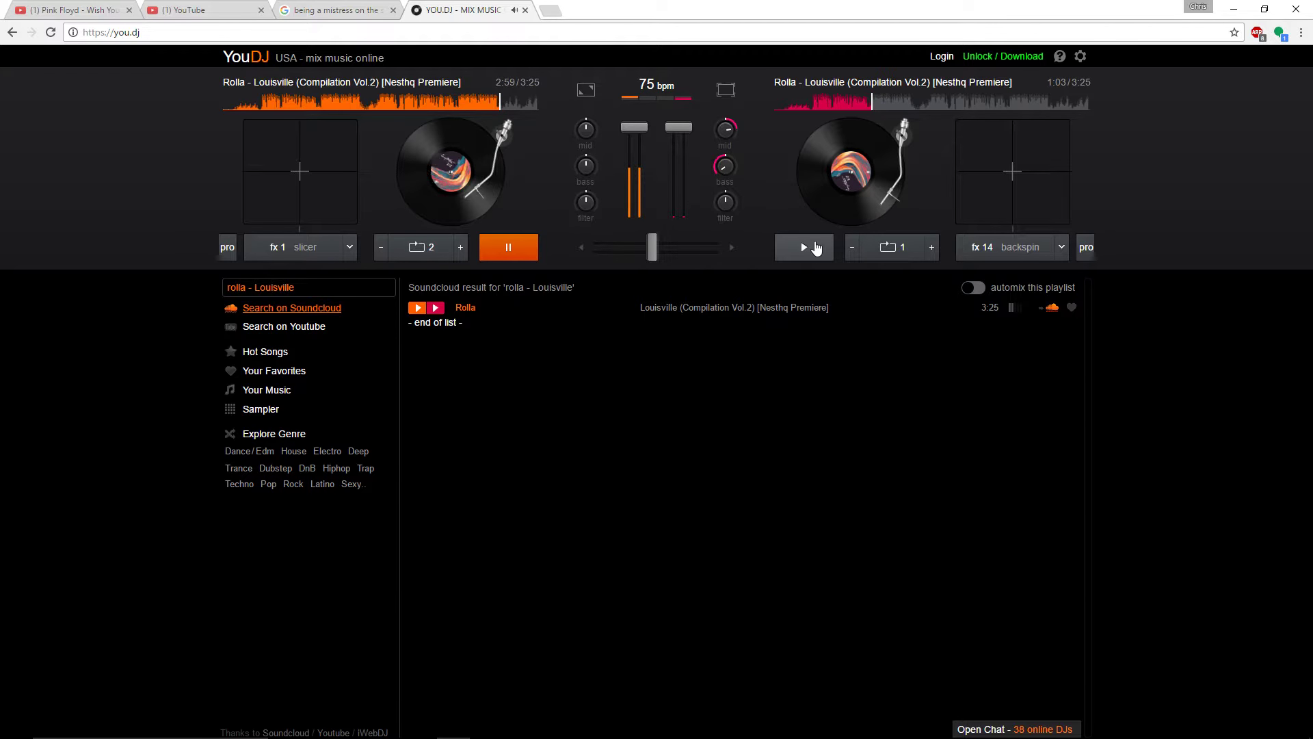
left_click(818, 248)
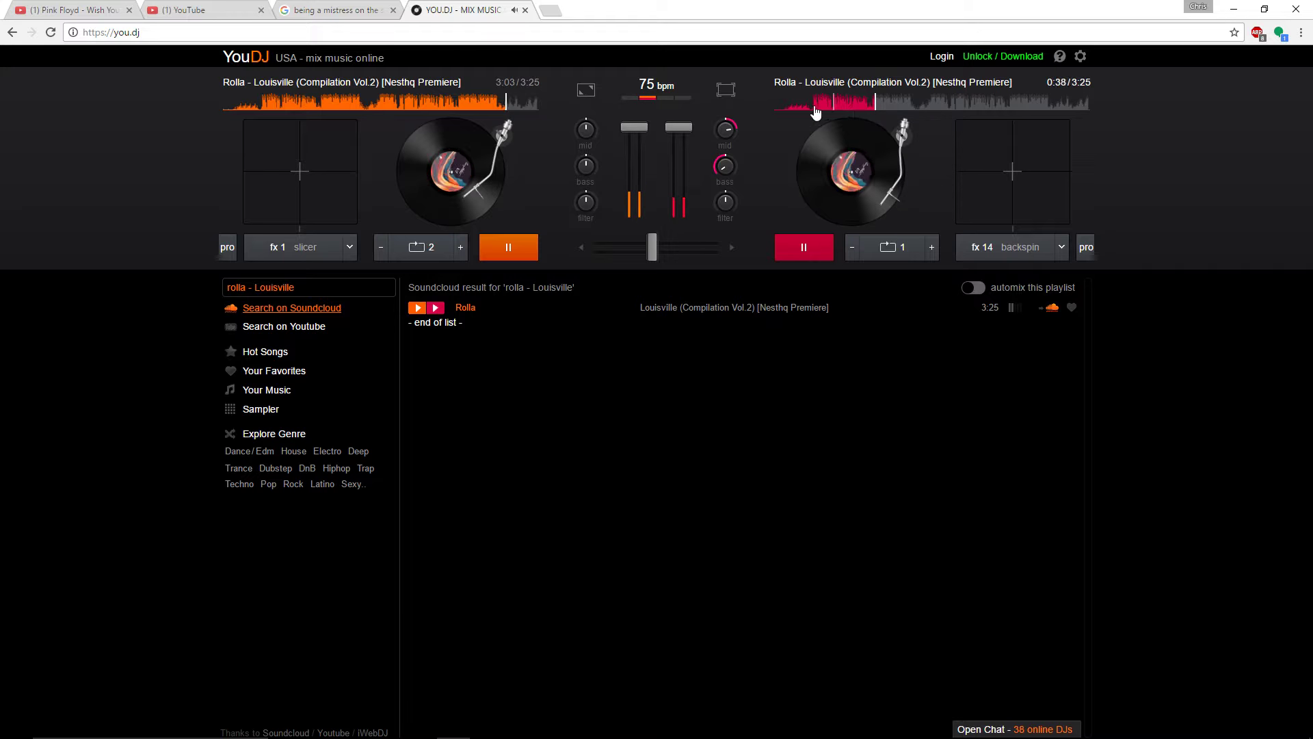
Jump the playing second deck around its waveform, ending at about 0:58, and reset its bass to neutral
left_click(828, 104)
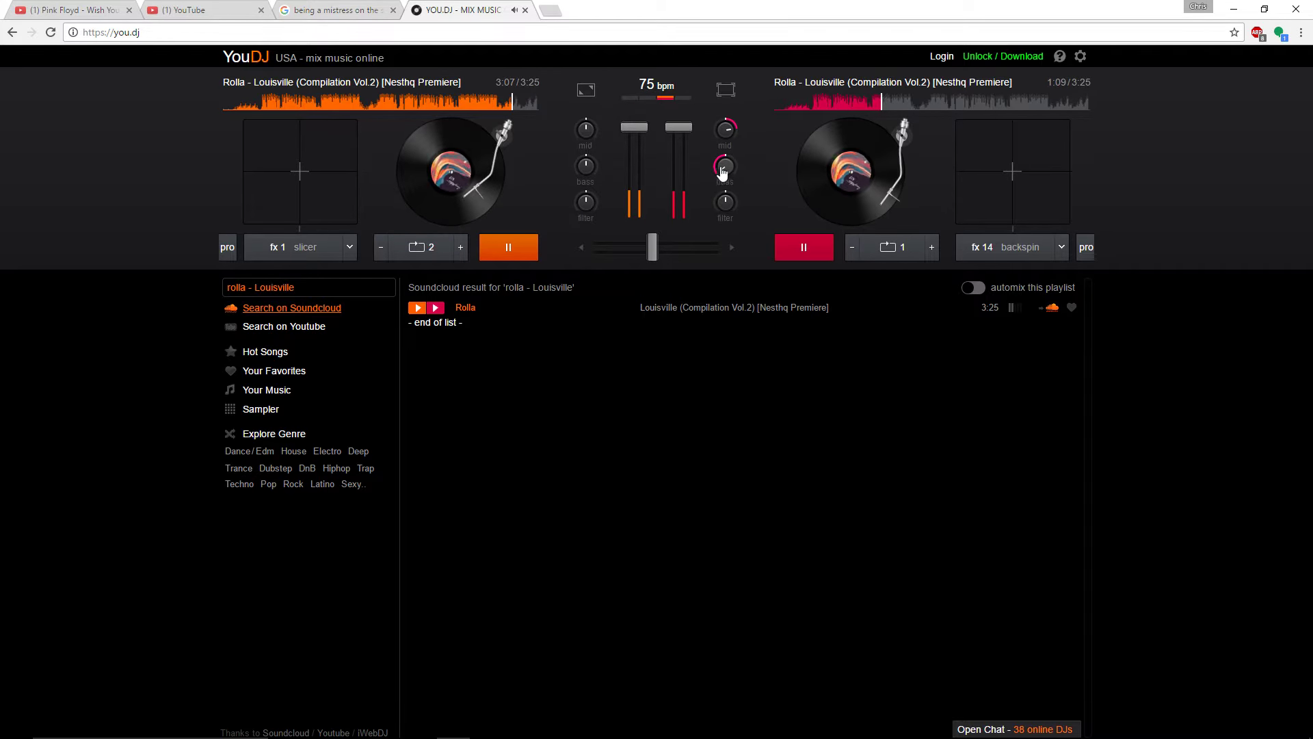
left_click(880, 104)
left_click(864, 104)
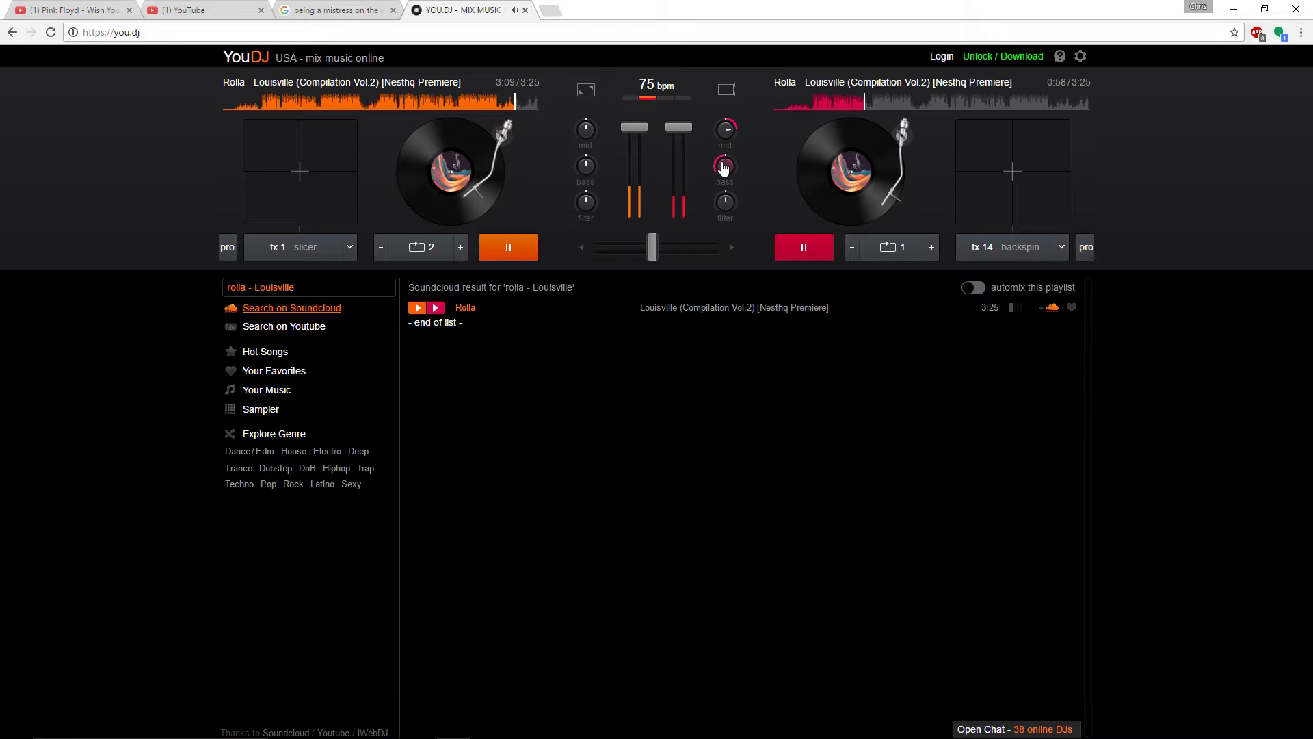
left_click_drag(723, 167, 724, 182)
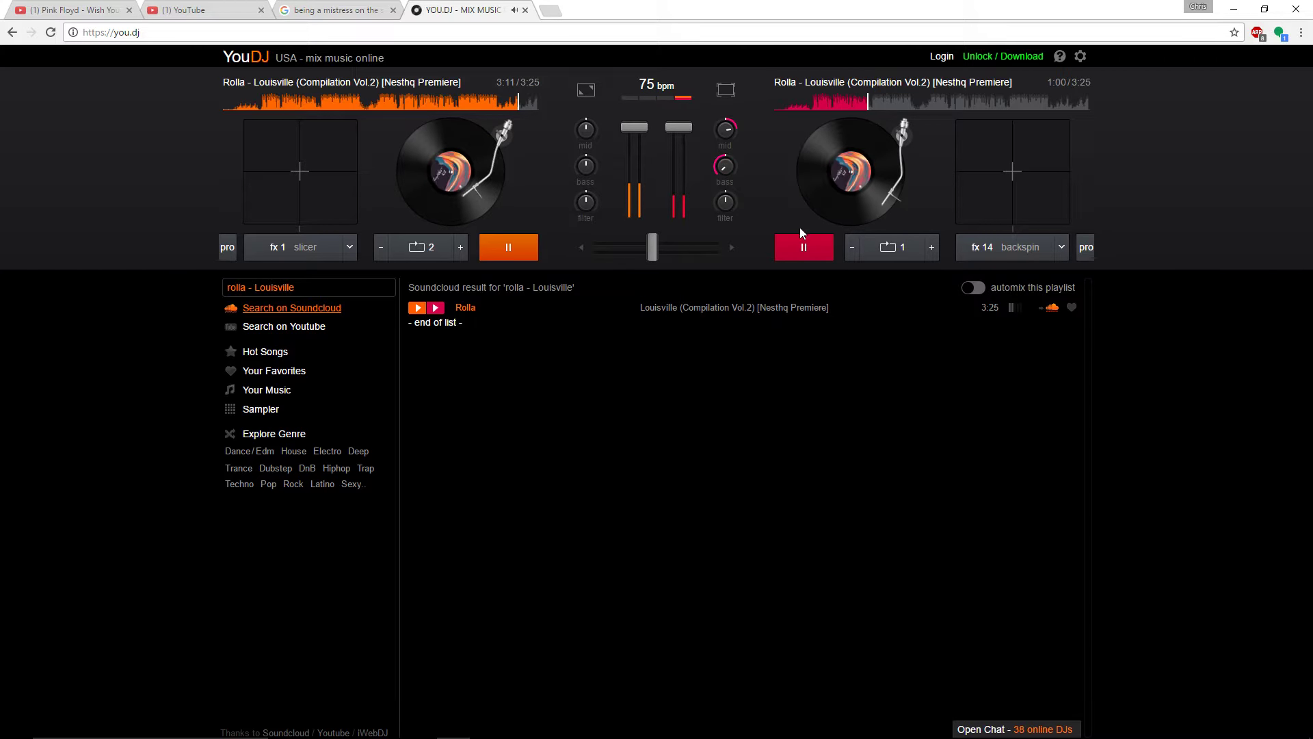
left_click_drag(737, 170, 722, 101)
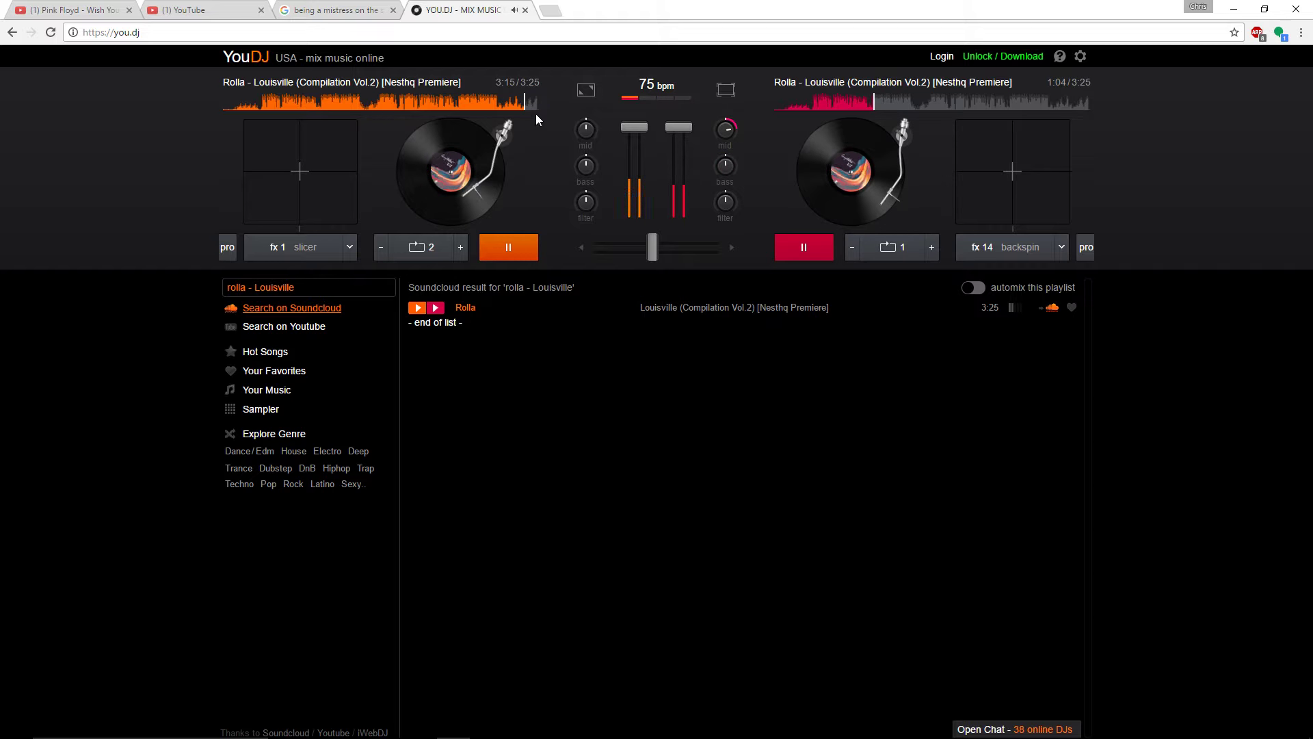
Jump the first deck back to about 1:16 and stop it shortly after
left_click(342, 104)
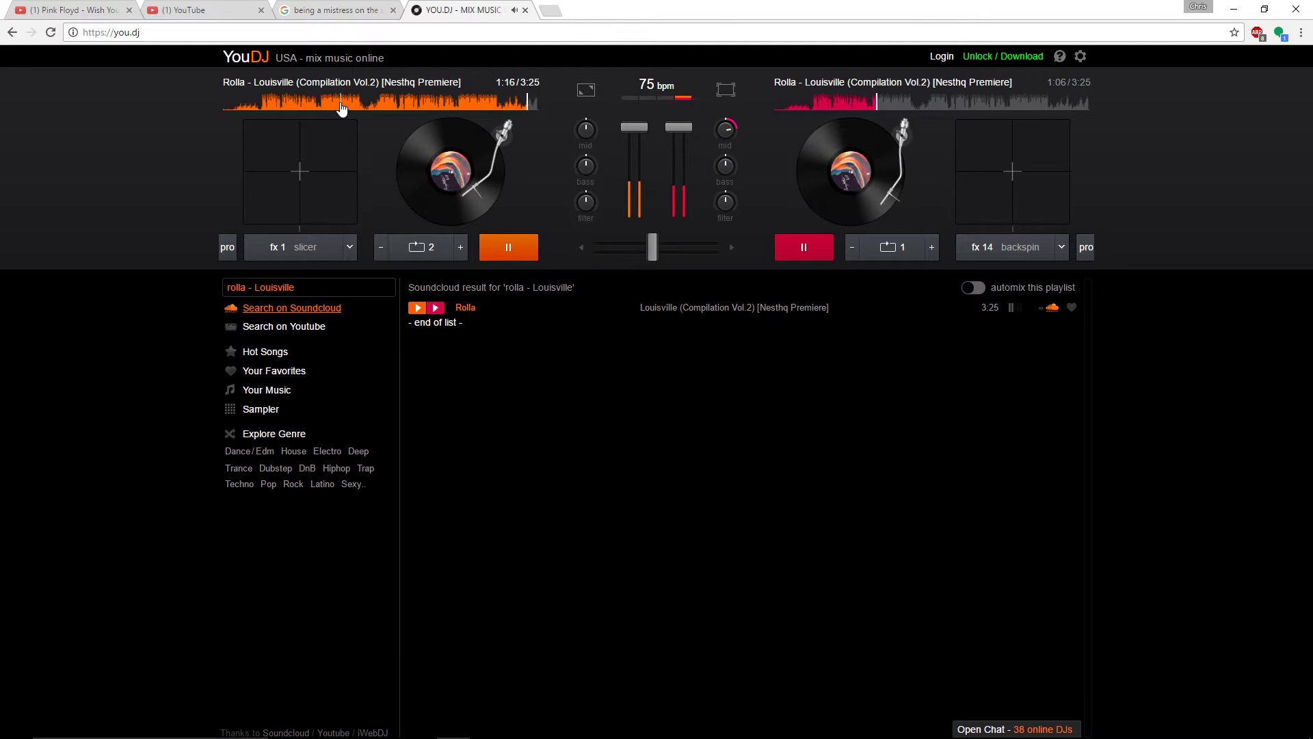
left_click(507, 249)
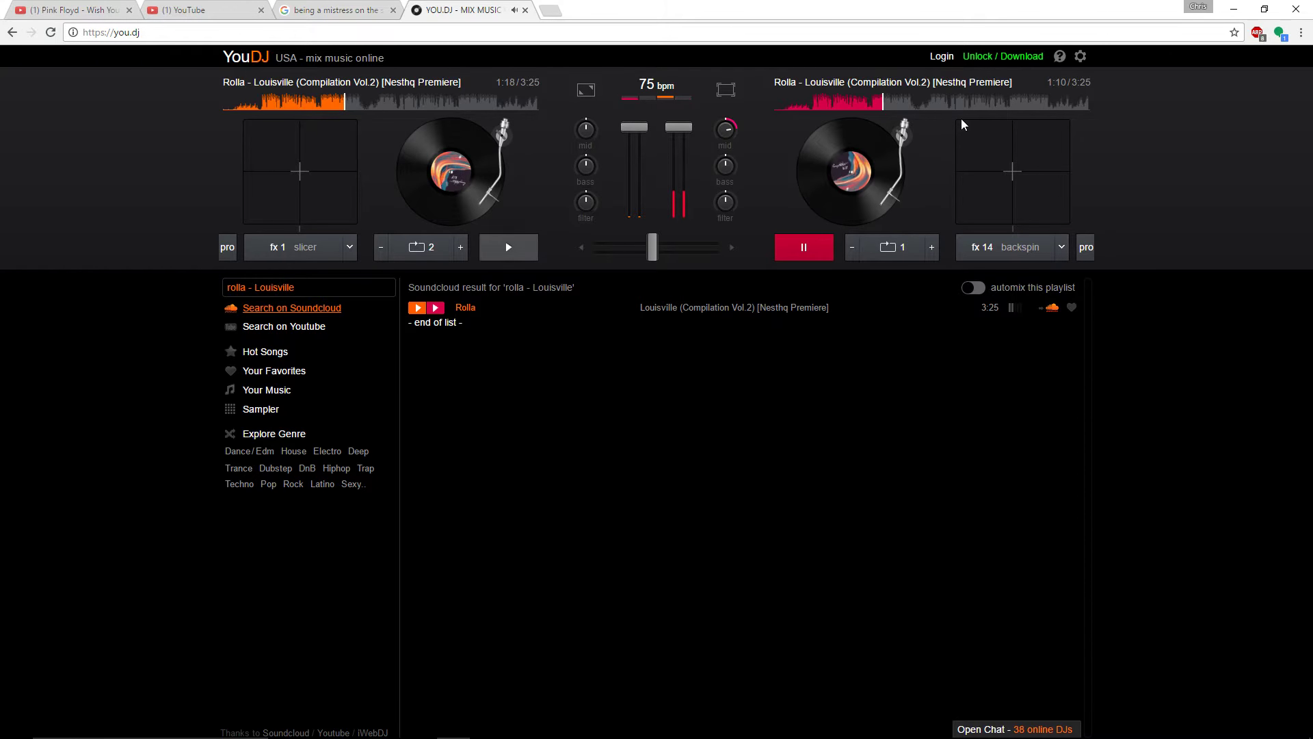
Set the second deck's loop length to 2 and loop the deck at about 1:15
left_click(1076, 104)
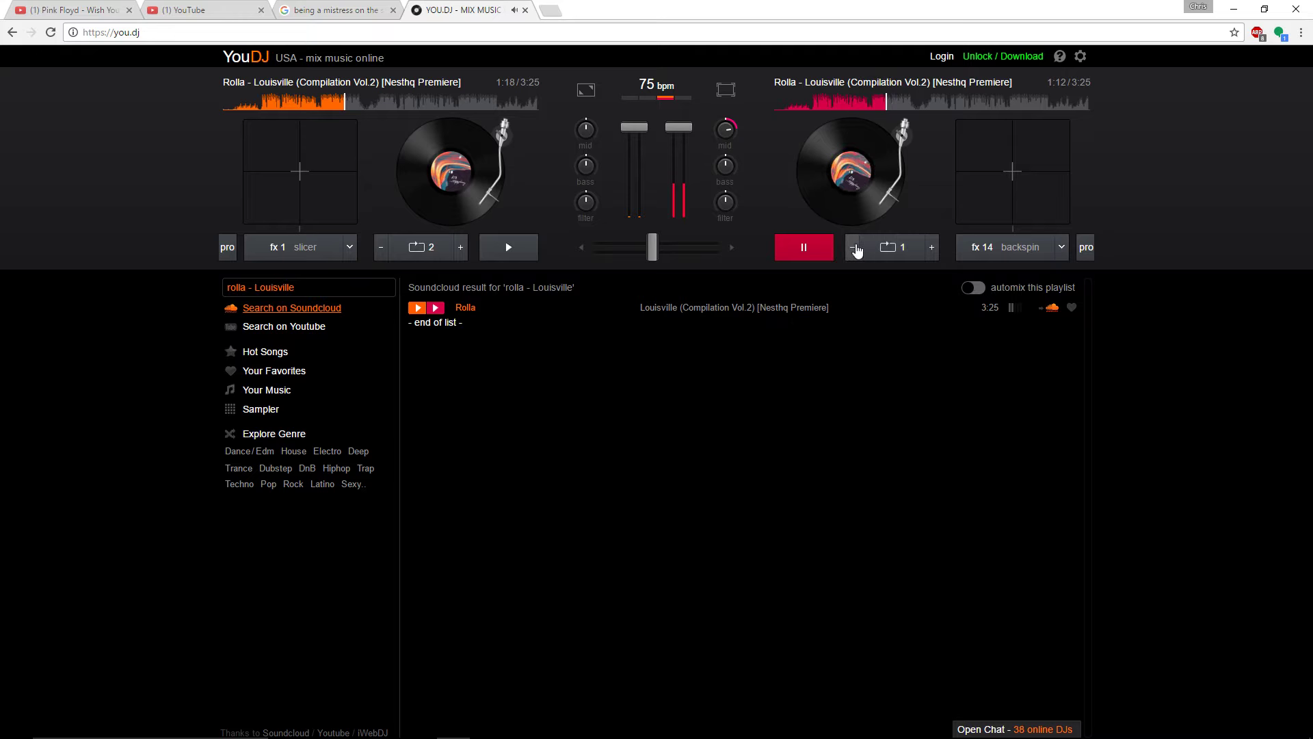
left_click(932, 249)
left_click(896, 249)
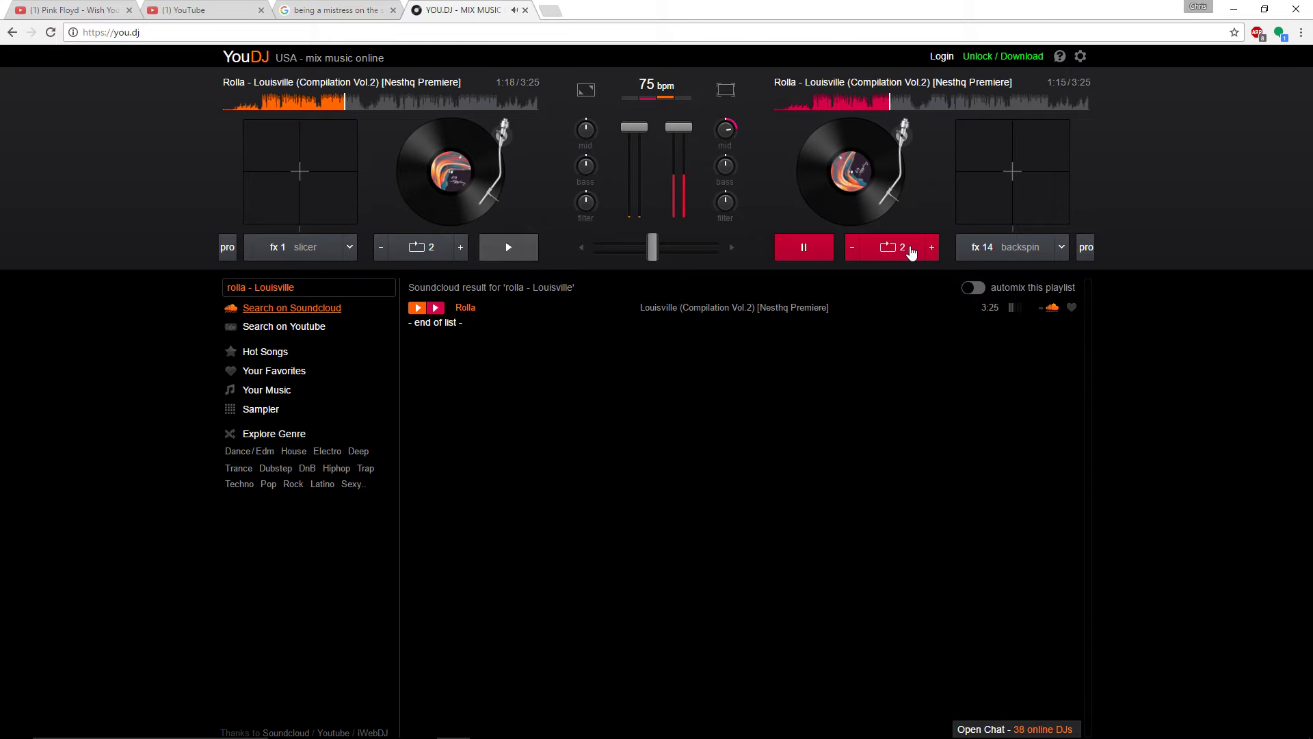
Apply the backspin effect to the second deck, jump it near the end of the track and resume playback
left_click(1038, 198)
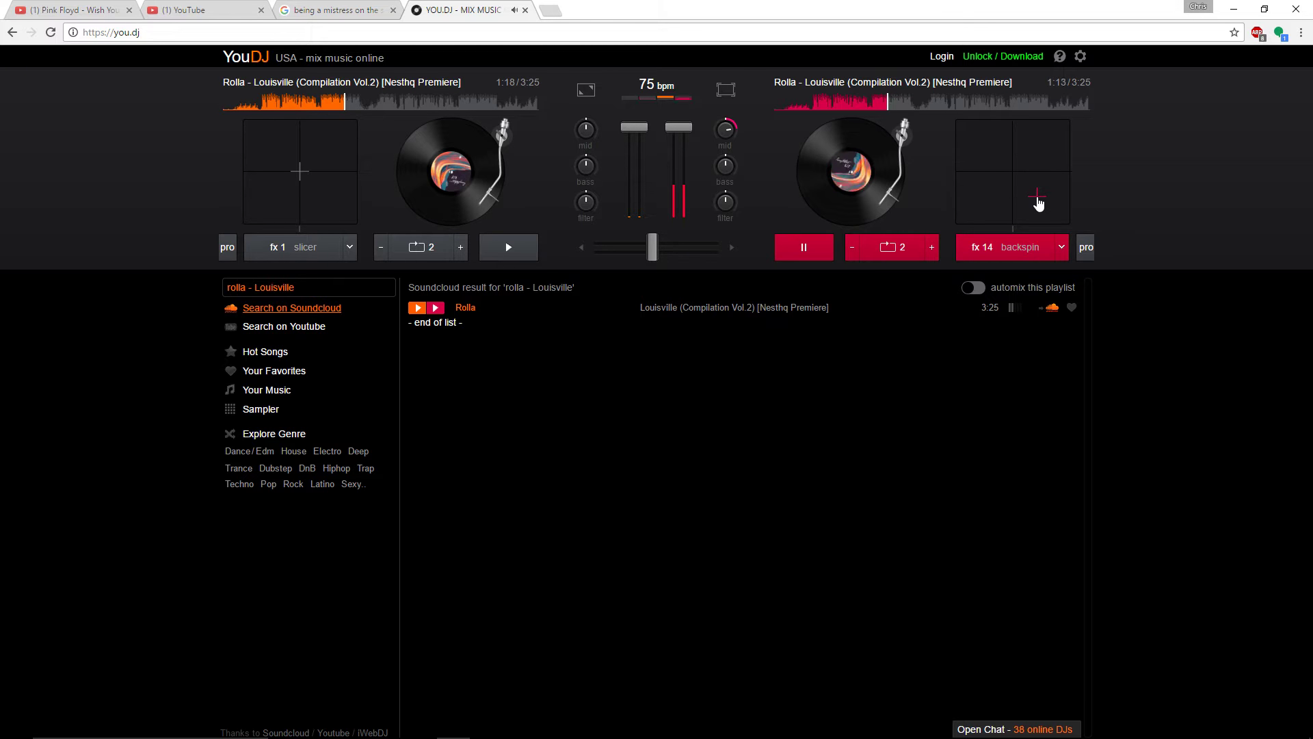
left_click(1058, 111)
left_click(802, 249)
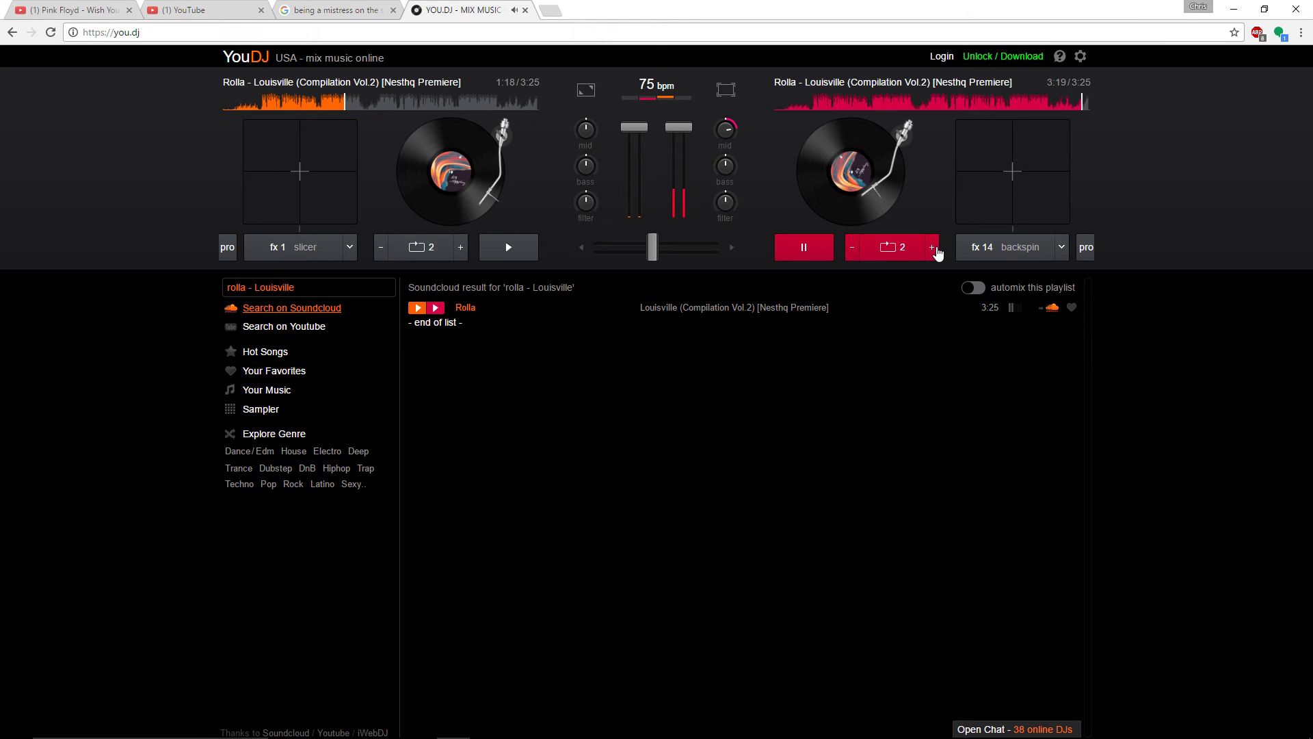
Play the first deck briefly from about 1:18, stop it, and recue it to about 1:42
left_click(513, 253)
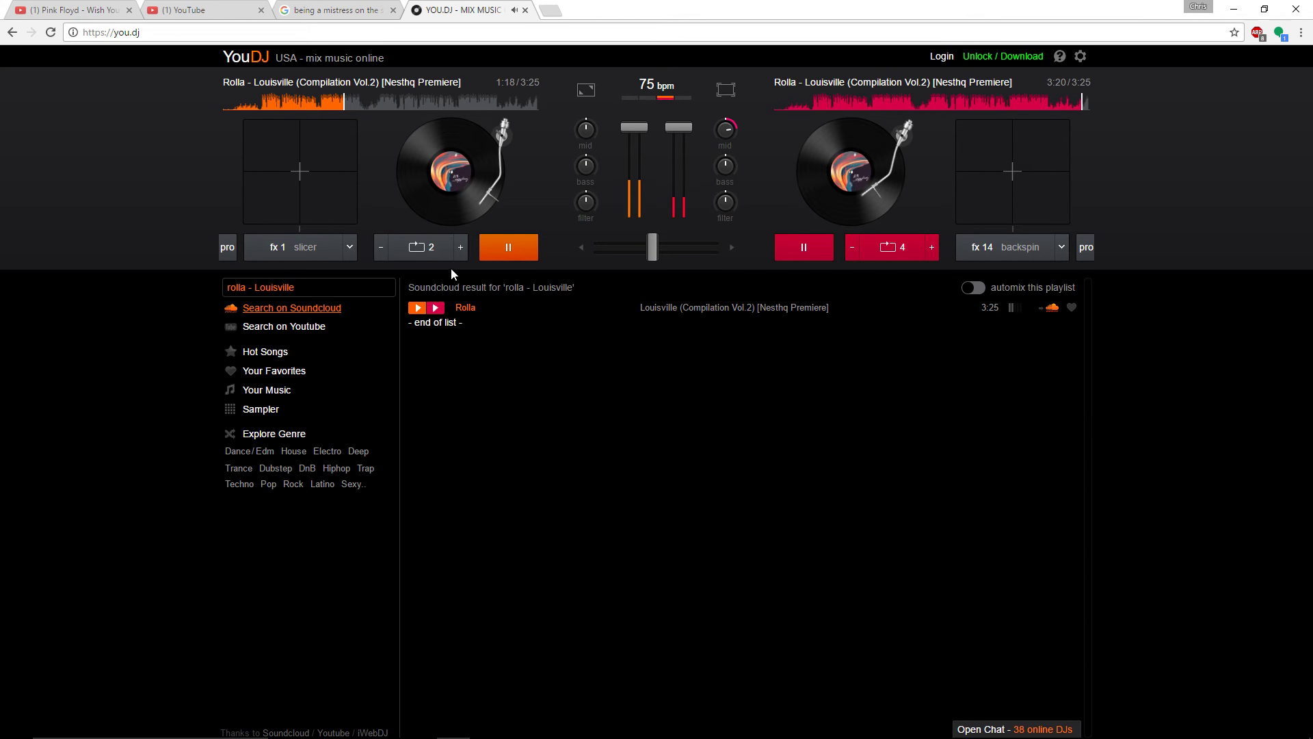
left_click(505, 251)
left_click(320, 102)
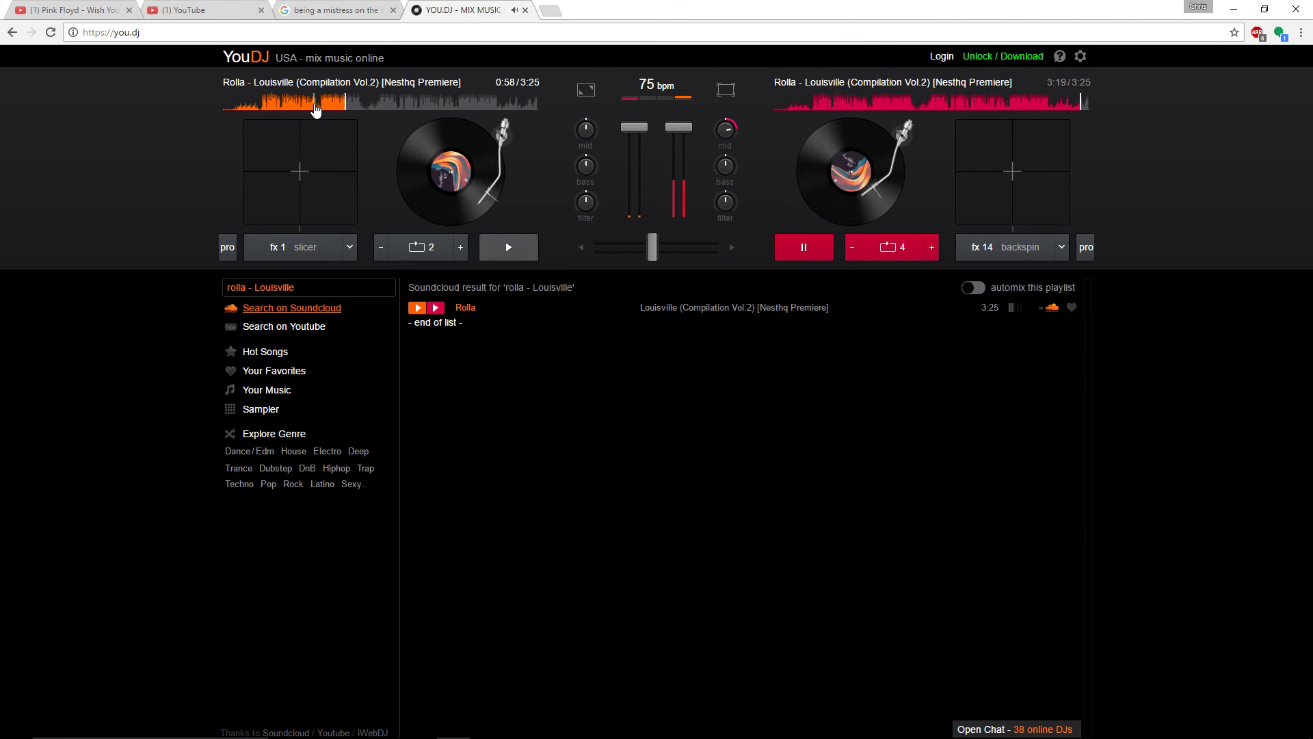
left_click(395, 103)
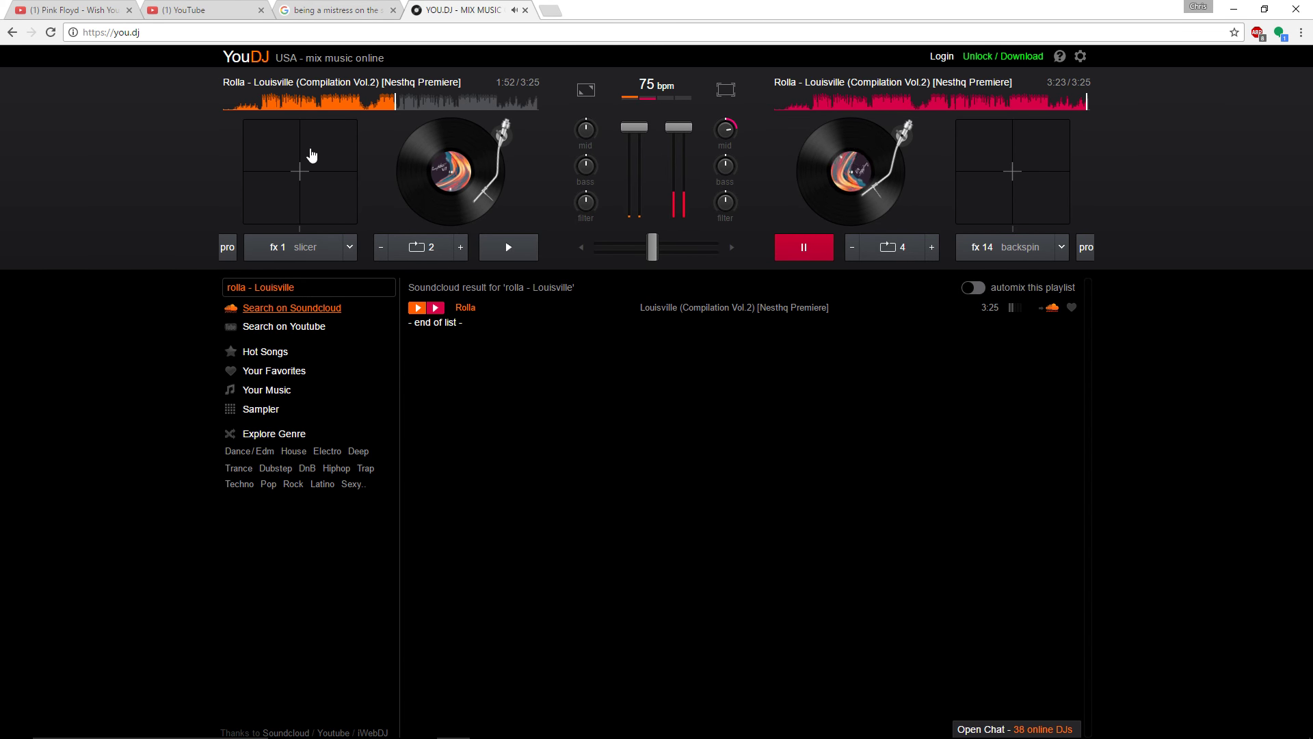
left_click(379, 104)
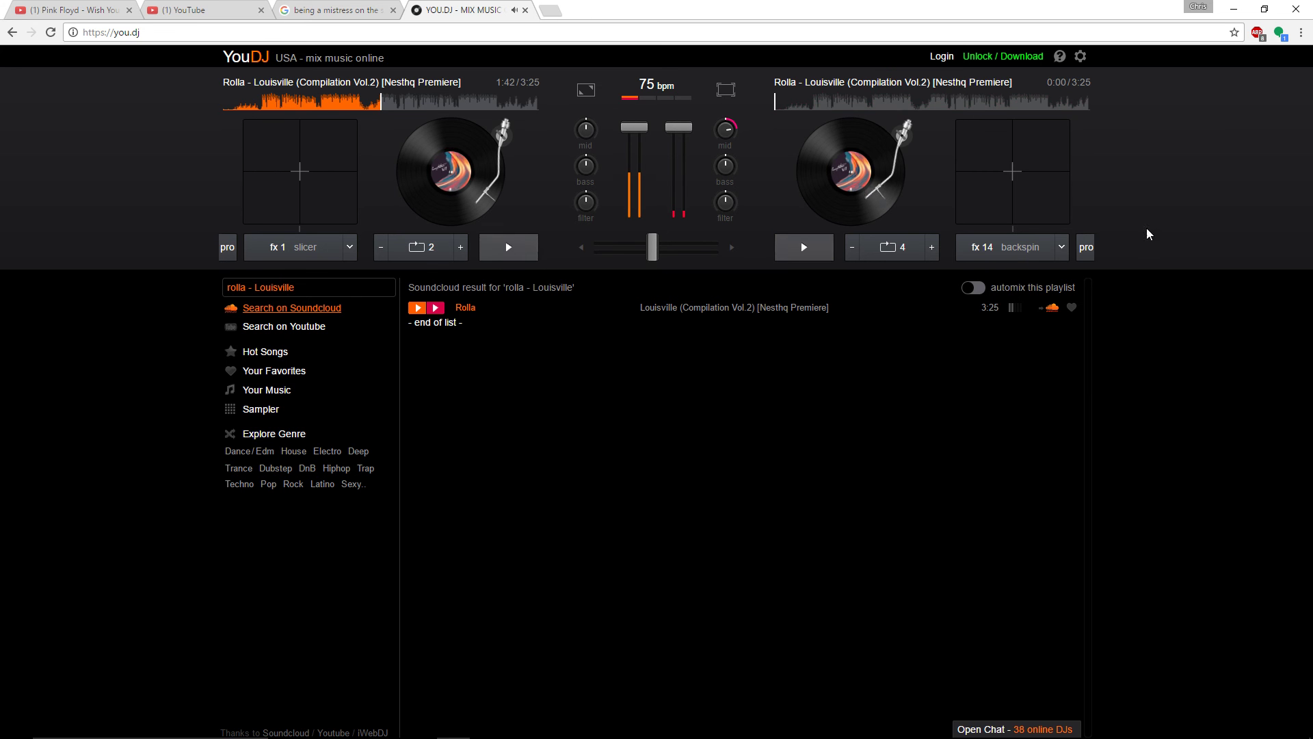